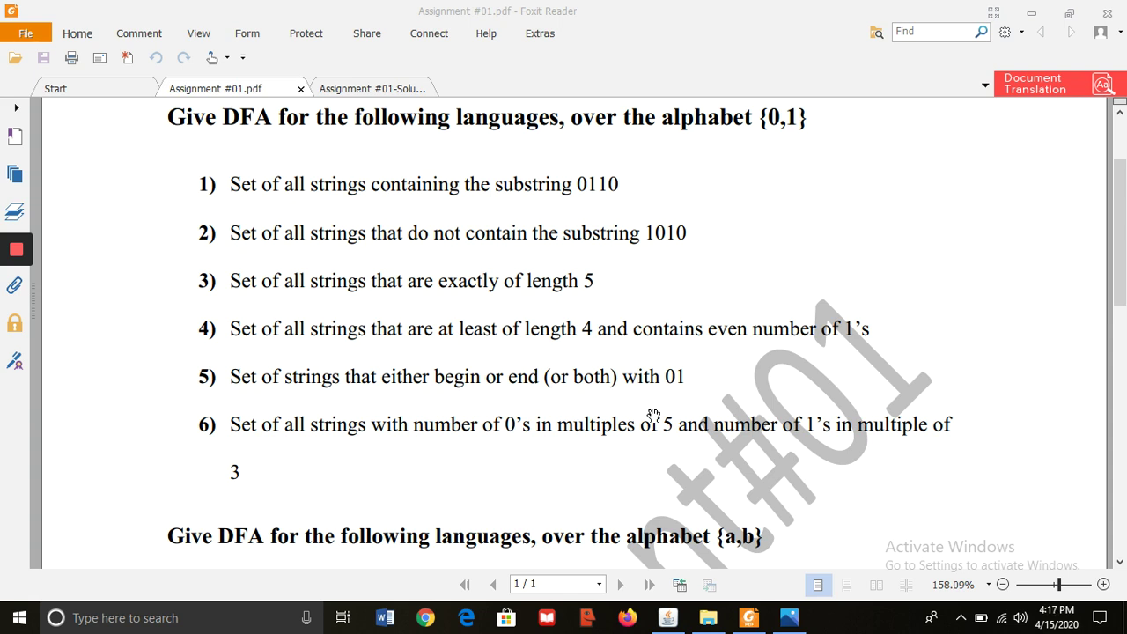
Switch to the JFLAP launcher and minimize the PDF reader and the Video Lectures folder window behind it.
left_click(667, 619)
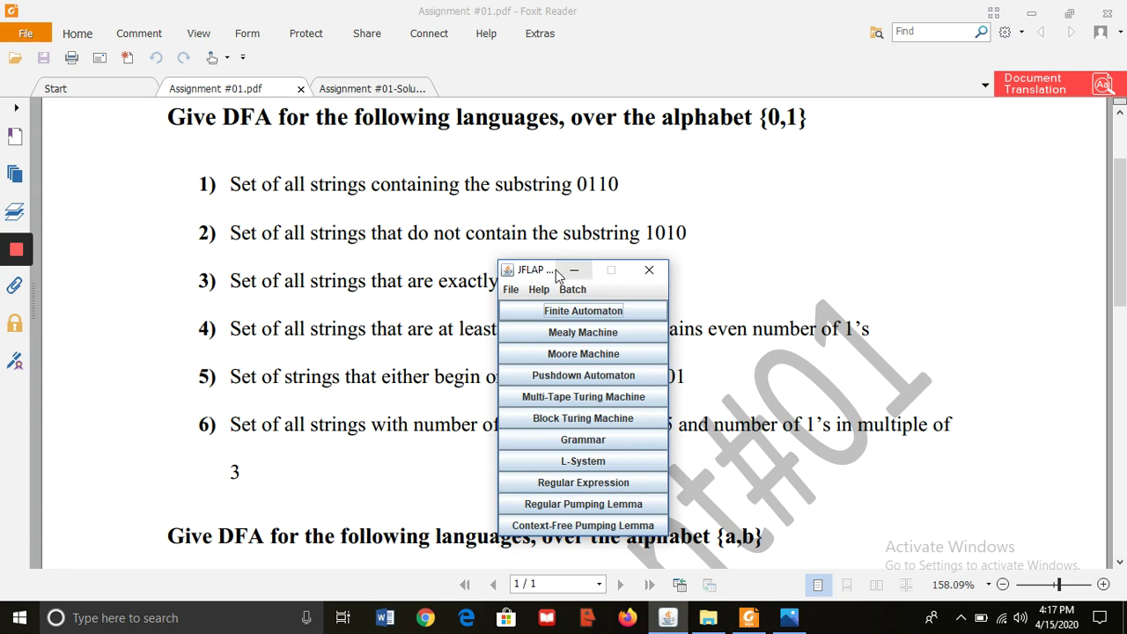
left_click(1033, 18)
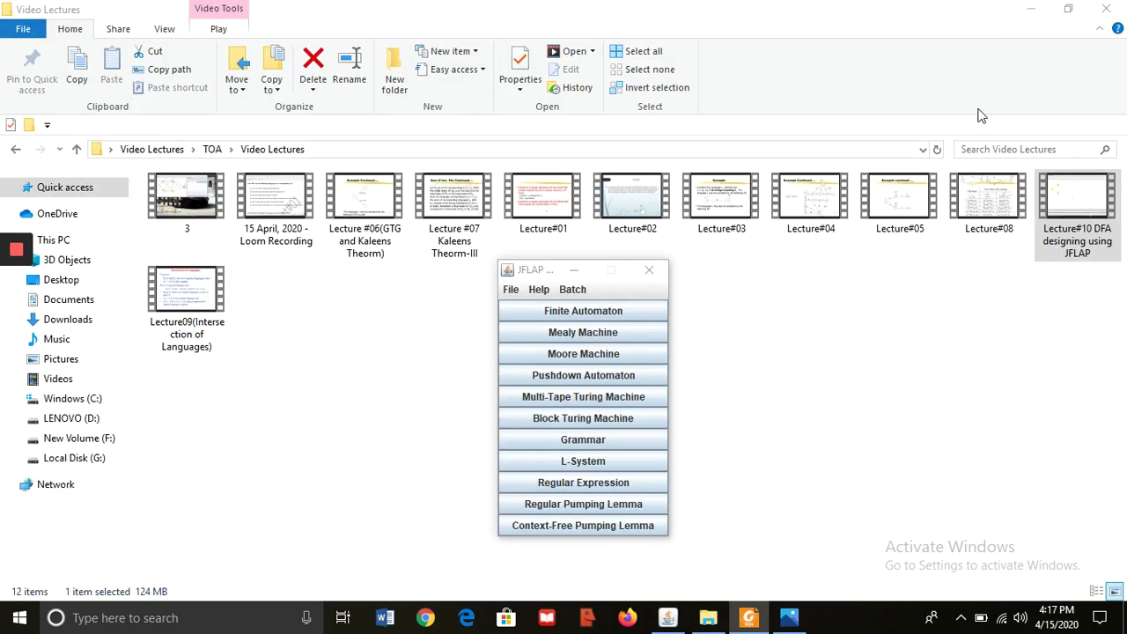
left_click(1030, 11)
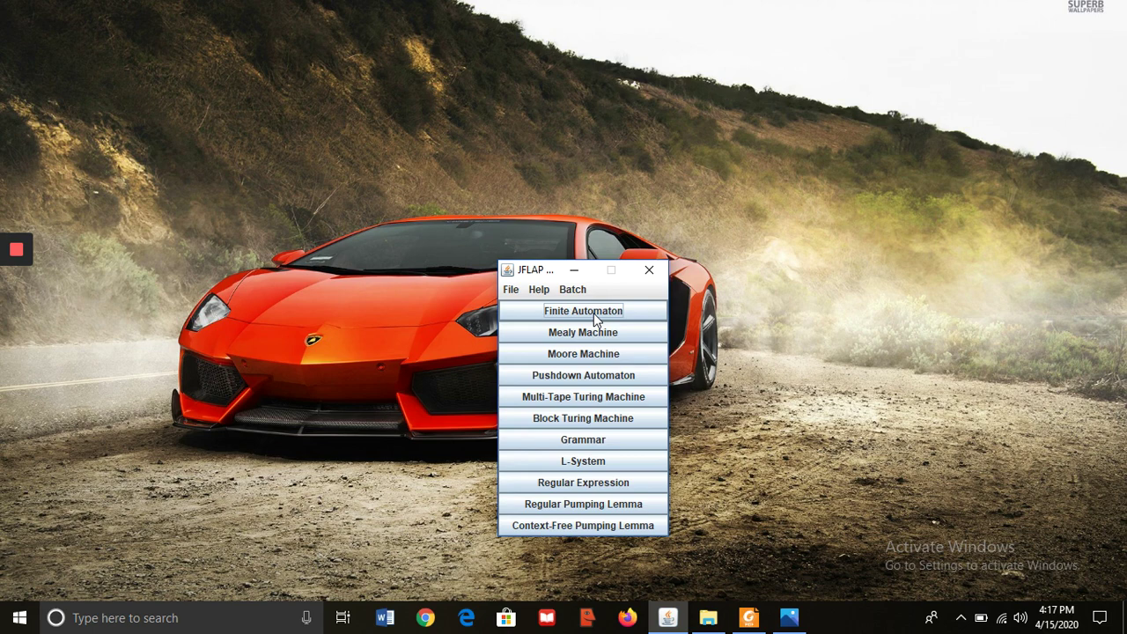
Switch to Assignment #01.pdf in Foxit Reader and select the text of questions 4 and 5 for reading.
left_click(748, 617)
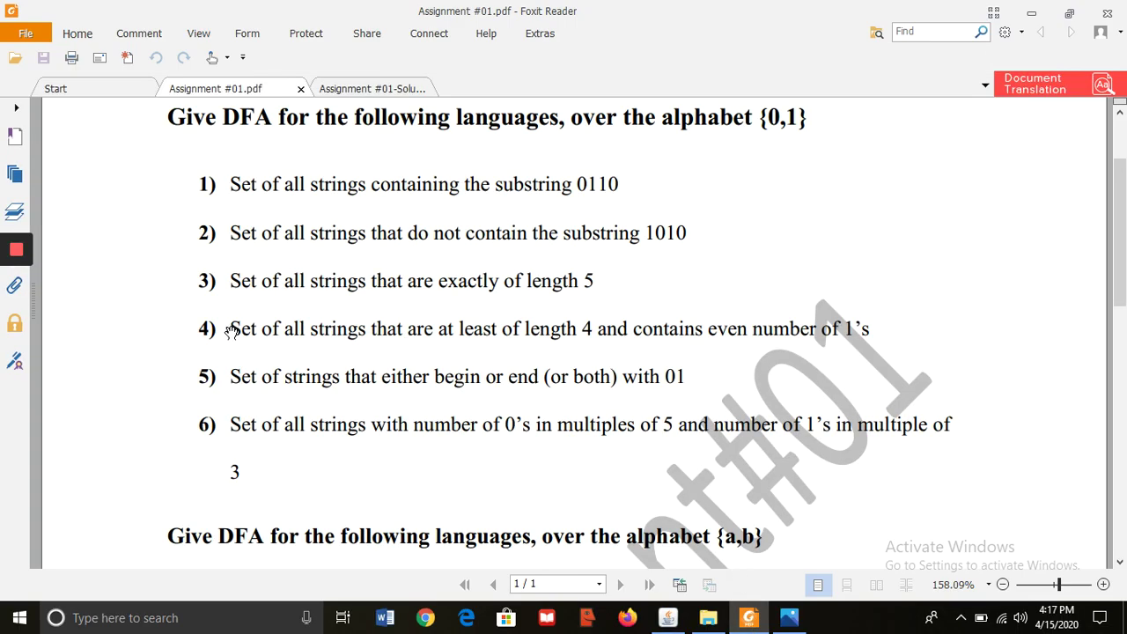
left_click_drag(229, 329, 780, 377)
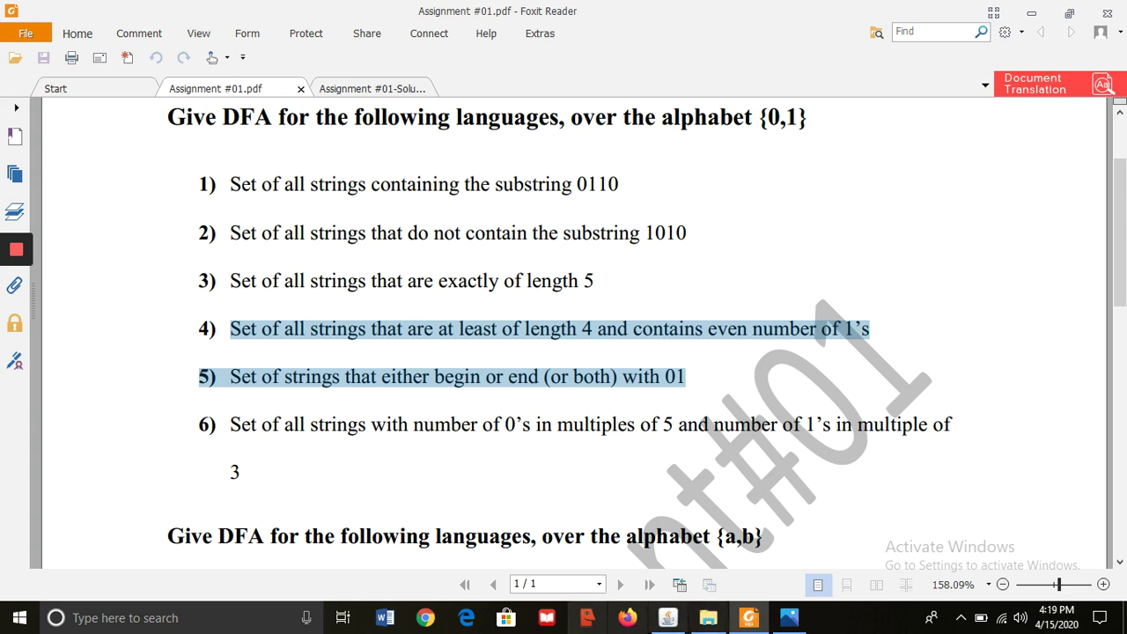
Switch to JFLAP and create a new Finite Automaton in a maximized editor, with the PDF reader and launcher minimized.
left_click(669, 621)
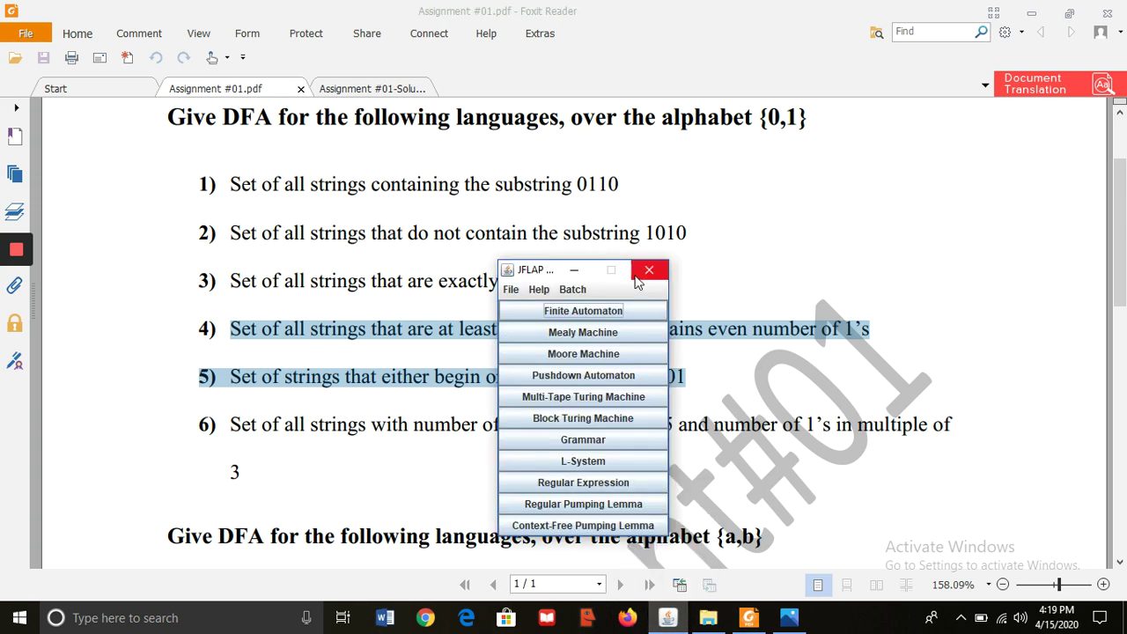
left_click(1031, 13)
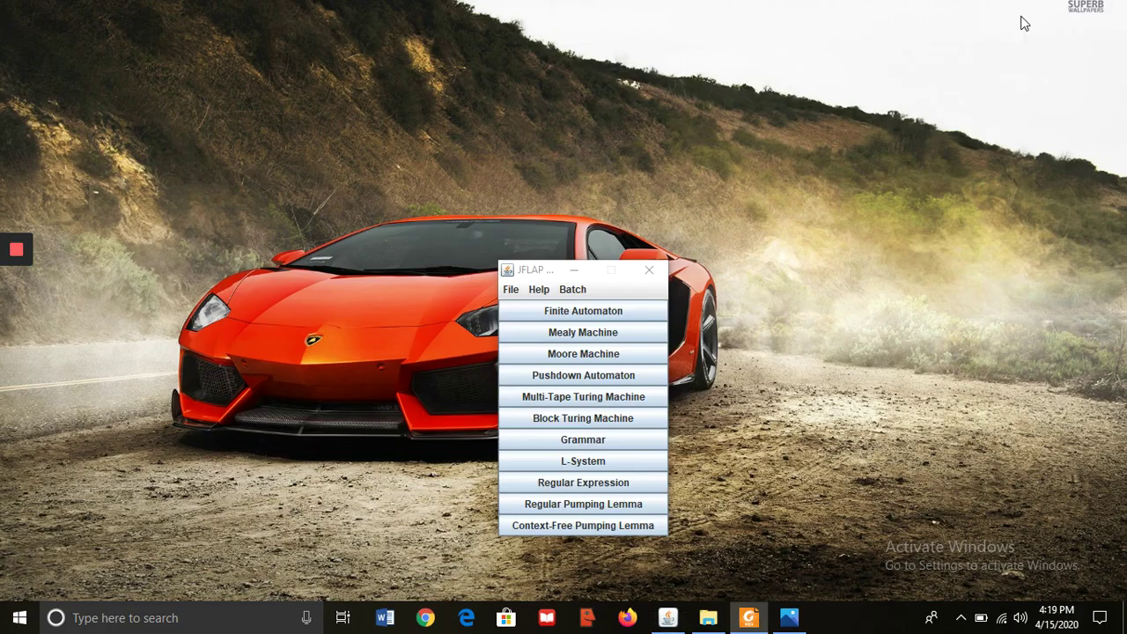
left_click(588, 315)
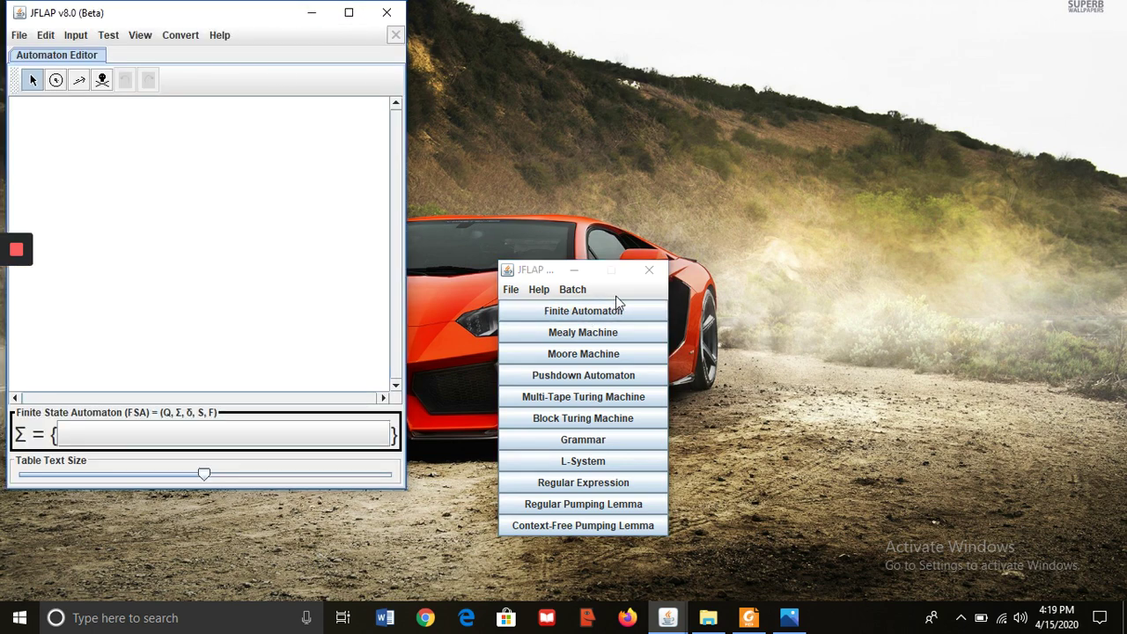
left_click(573, 269)
left_click(348, 12)
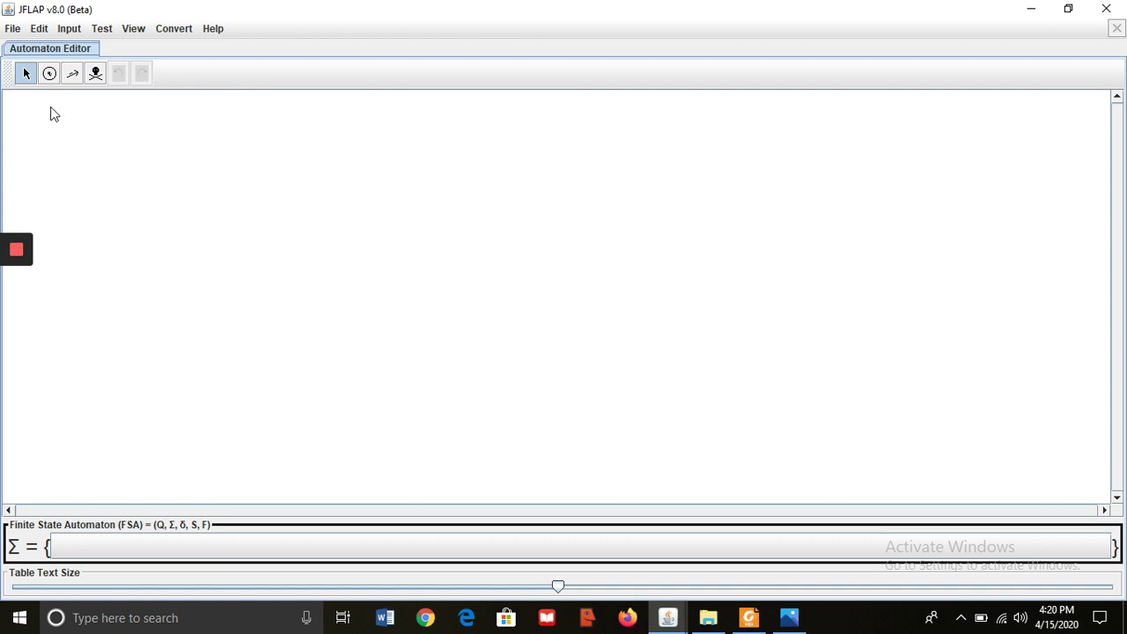
Reread the {0,1} DFA questions in Assignment #01.pdf in Foxit Reader and return to the JFLAP editor.
left_click(750, 619)
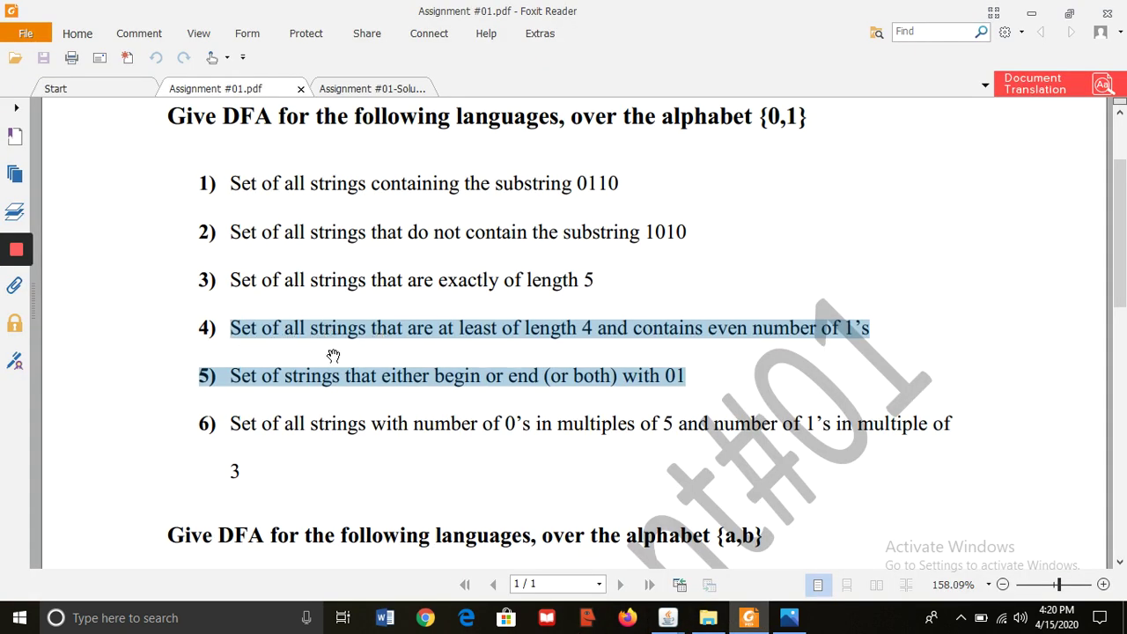
left_click(332, 355)
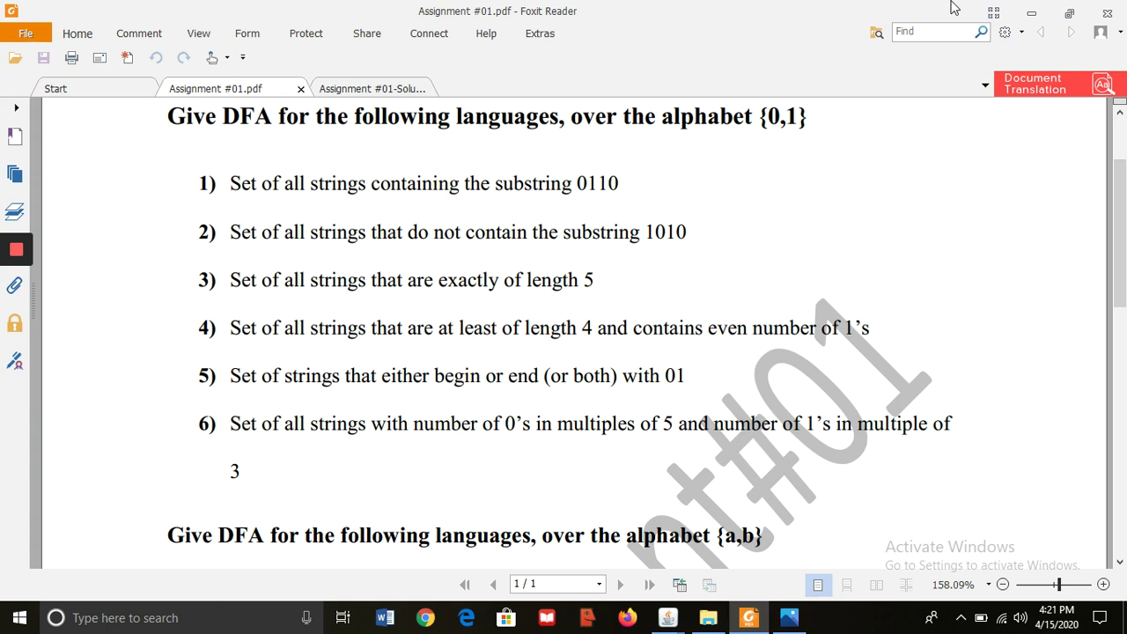
left_click(1046, 11)
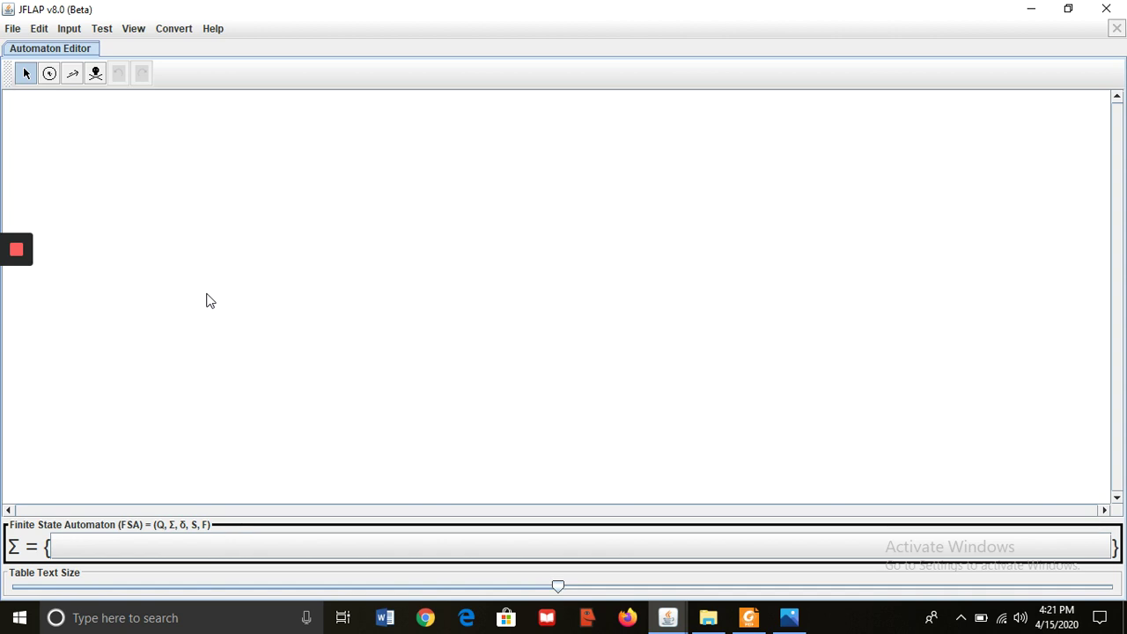
Add a state in the left part of the empty canvas and mark it as the initial state.
left_click(48, 76)
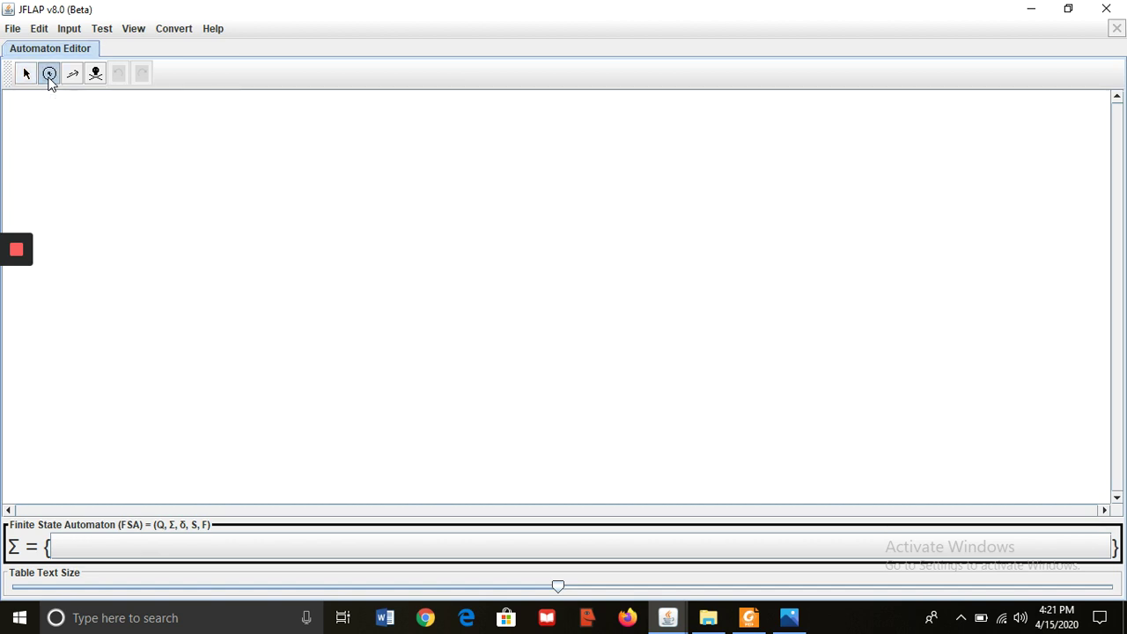
left_click(169, 234)
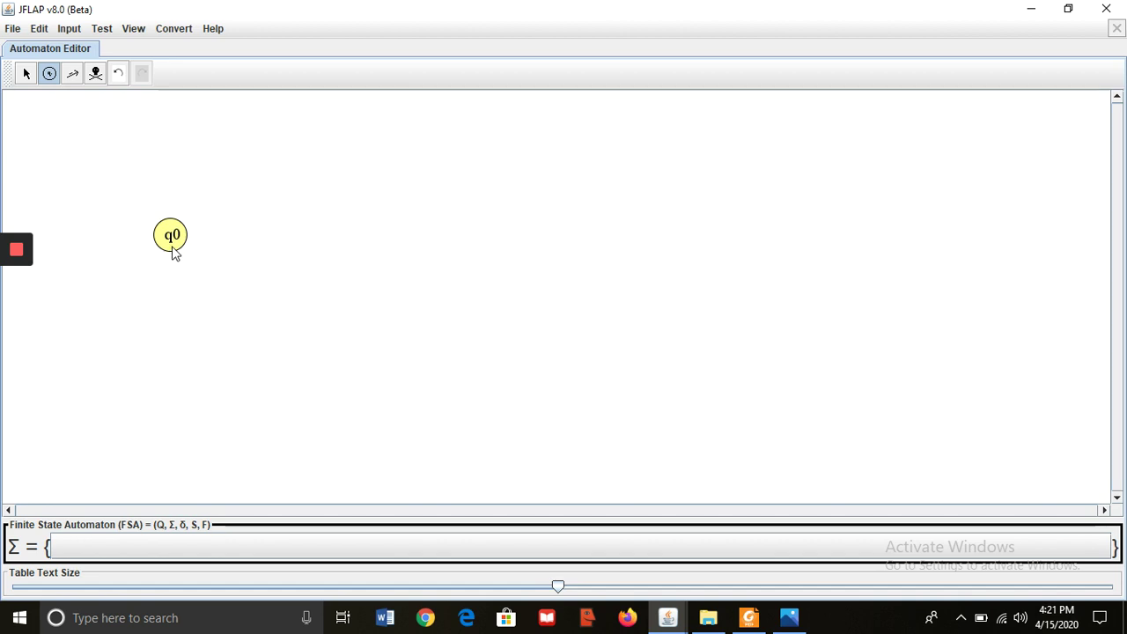
left_click(25, 76)
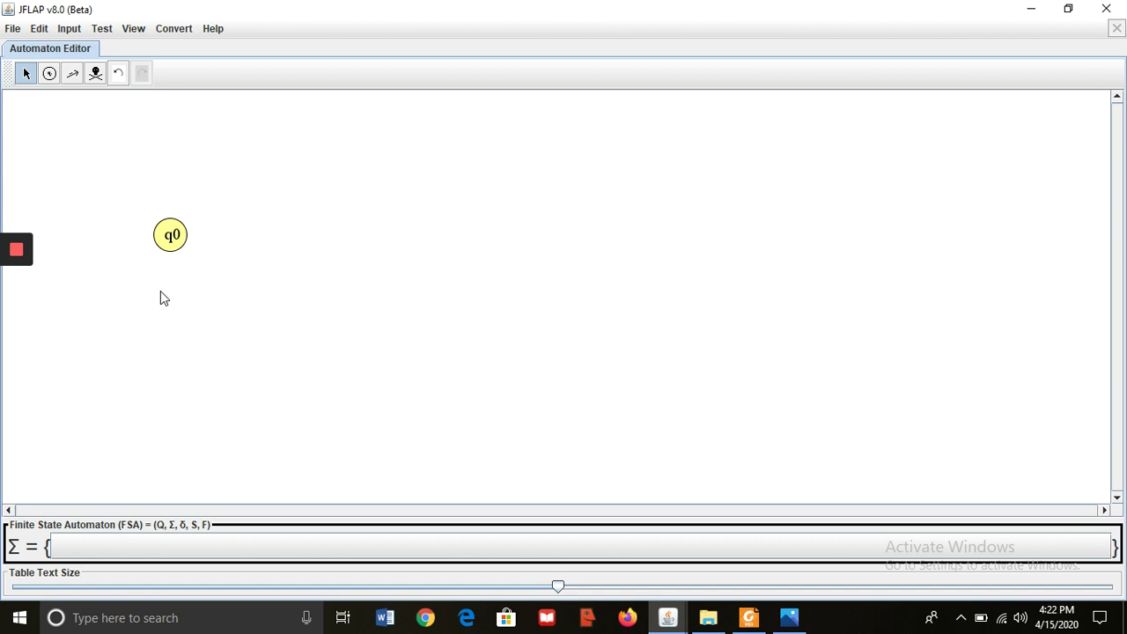
right_click(173, 243)
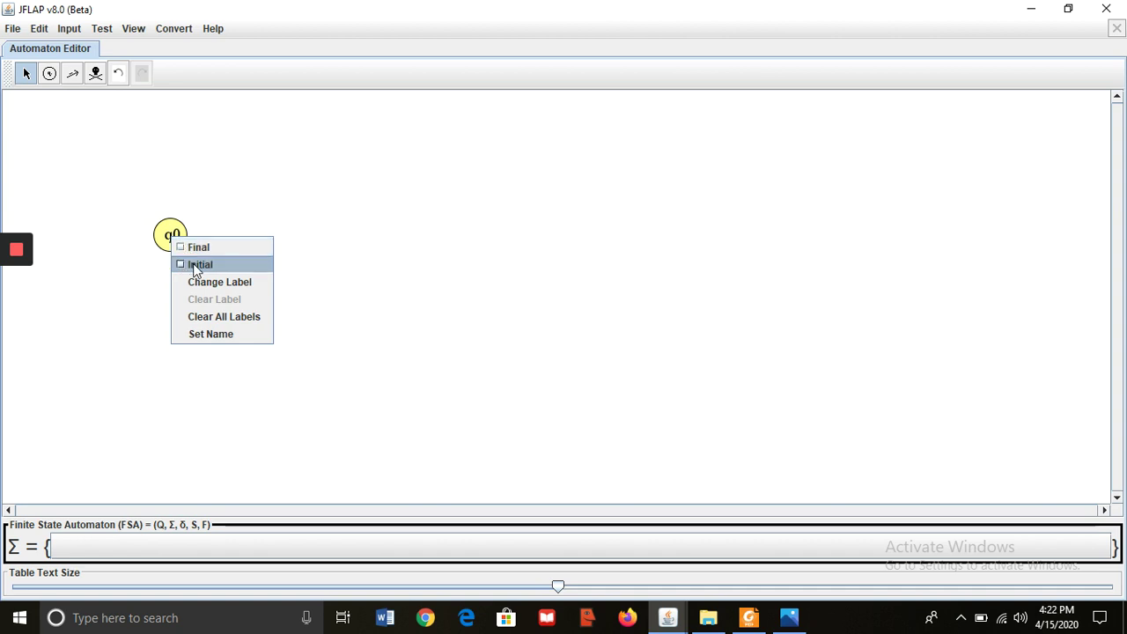
left_click(196, 267)
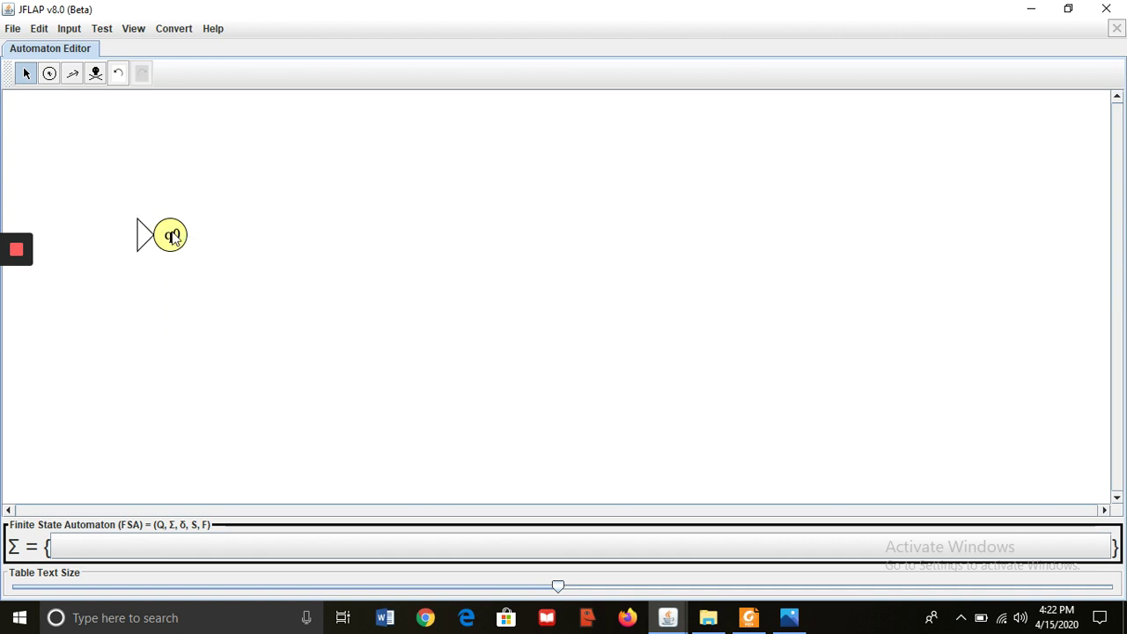
Rename the initial state as 1.
right_click(172, 234)
left_click(199, 336)
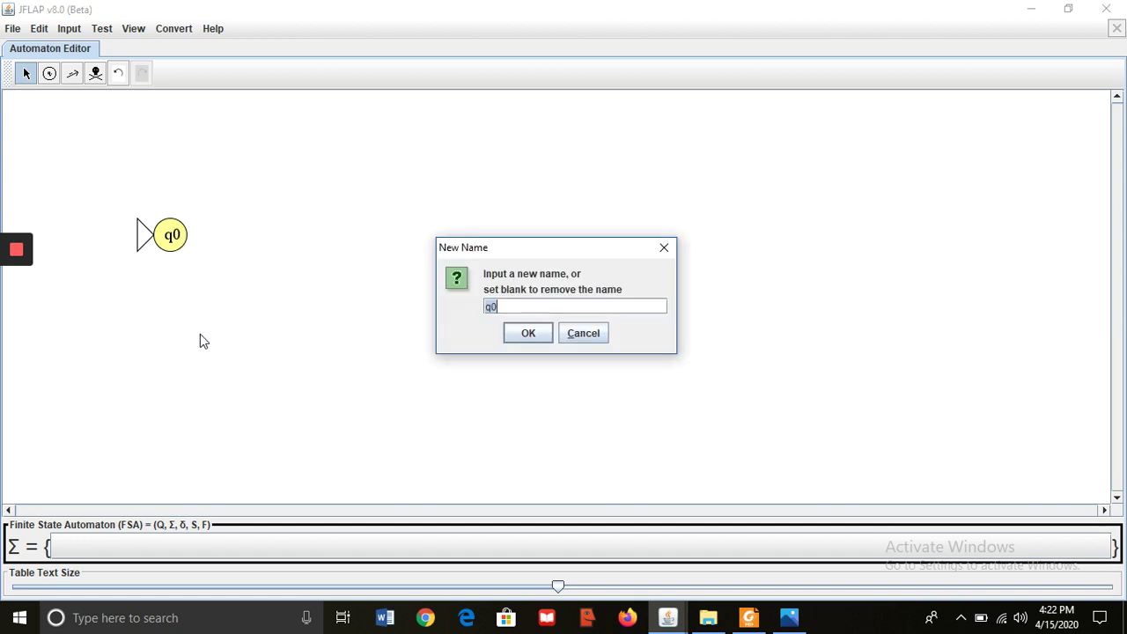
type("1")
left_click(527, 333)
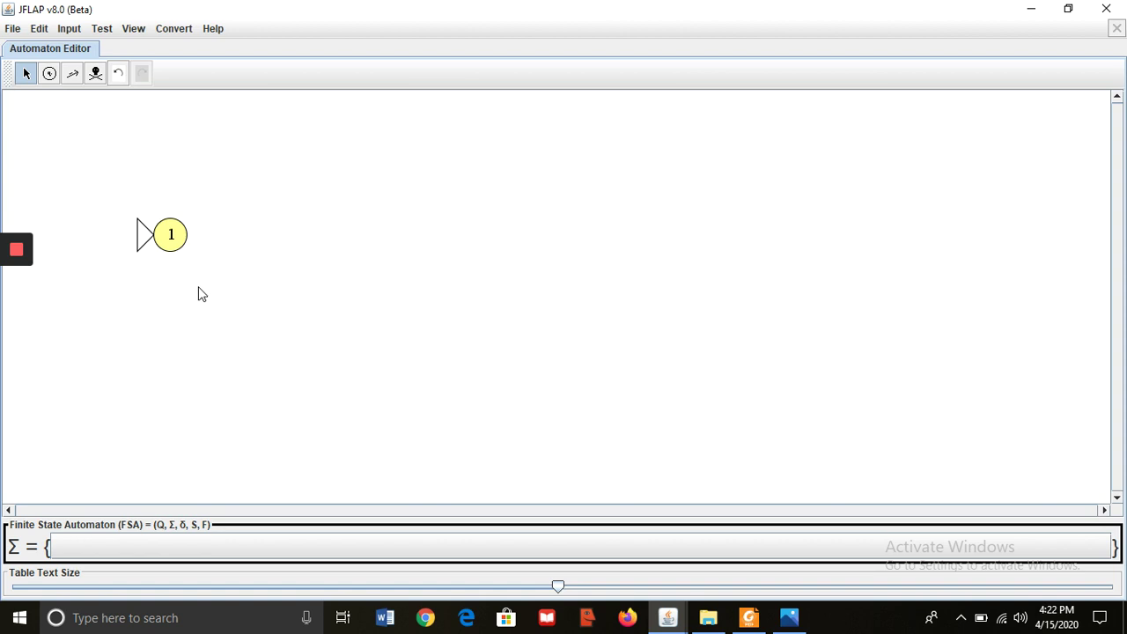
Add seven states to the right of state 1: three upper-lower pairs and a single one at the far end, midway between the rows.
left_click(49, 73)
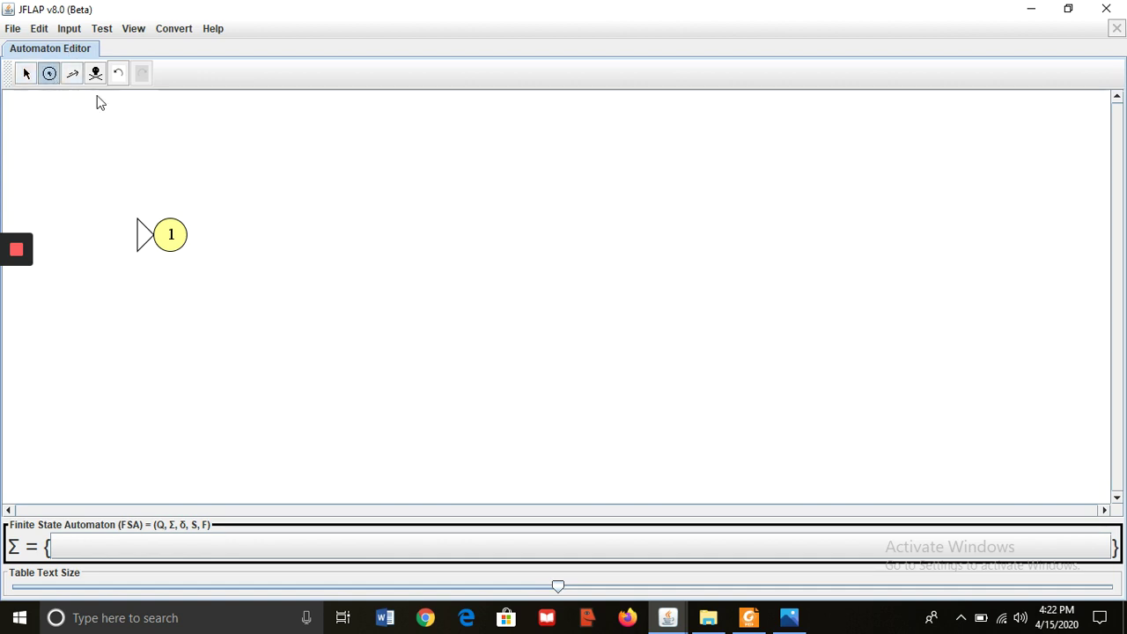
left_click(271, 173)
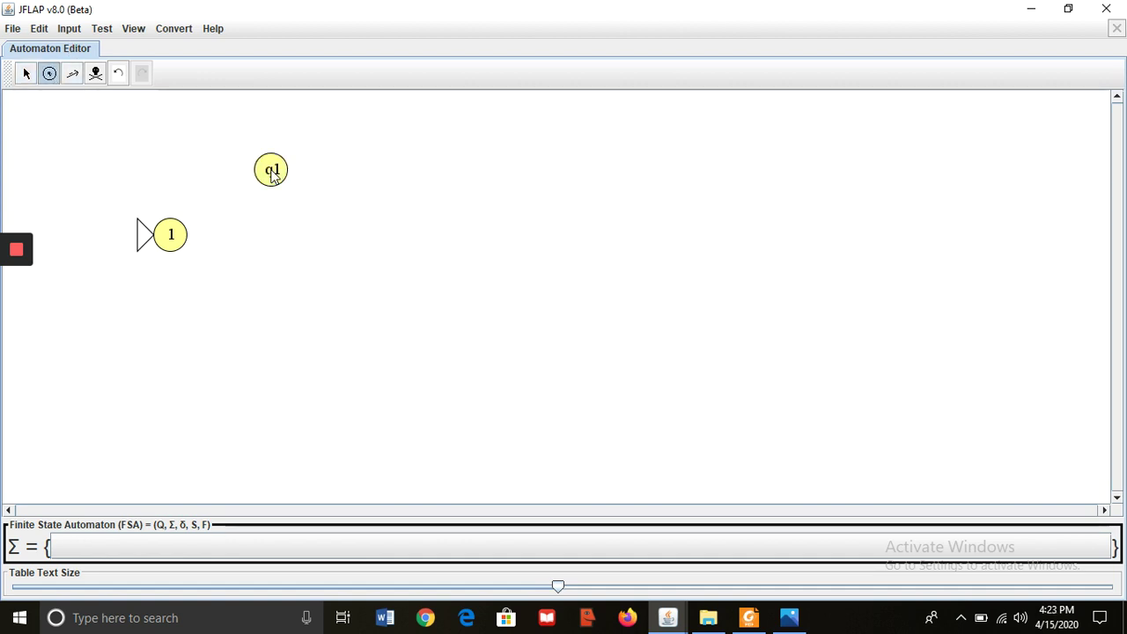
left_click(270, 311)
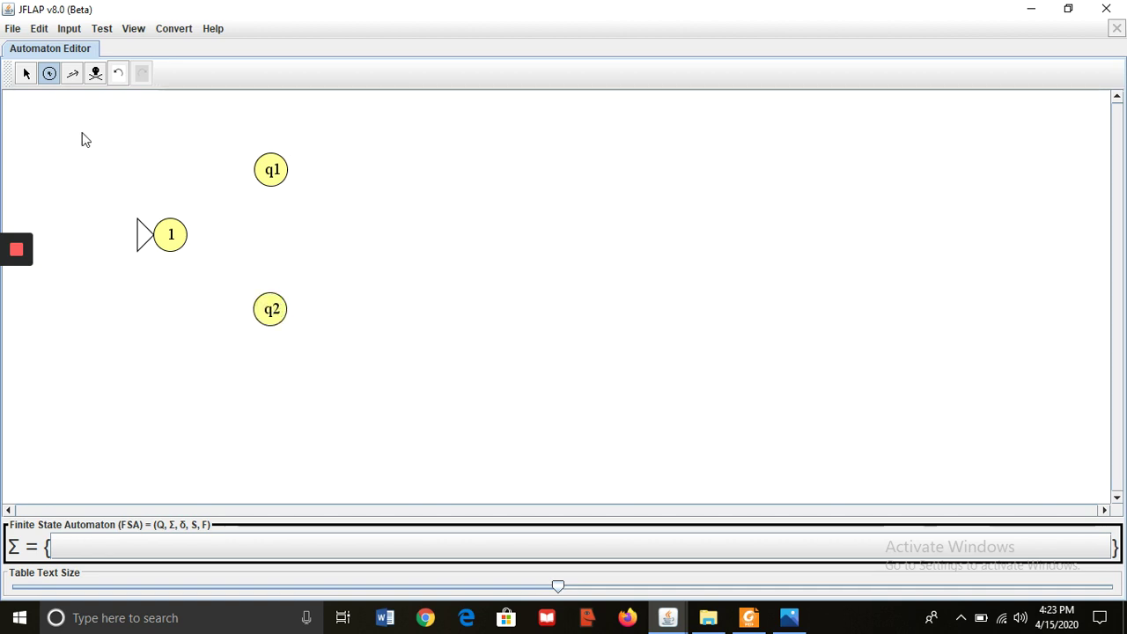
left_click(398, 161)
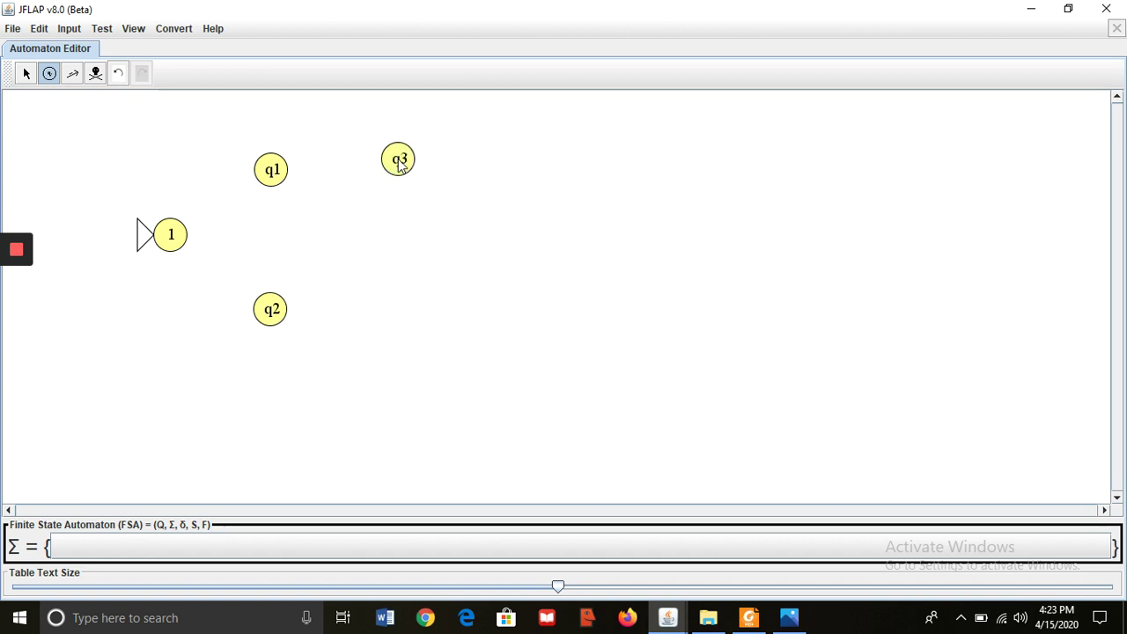
left_click(406, 316)
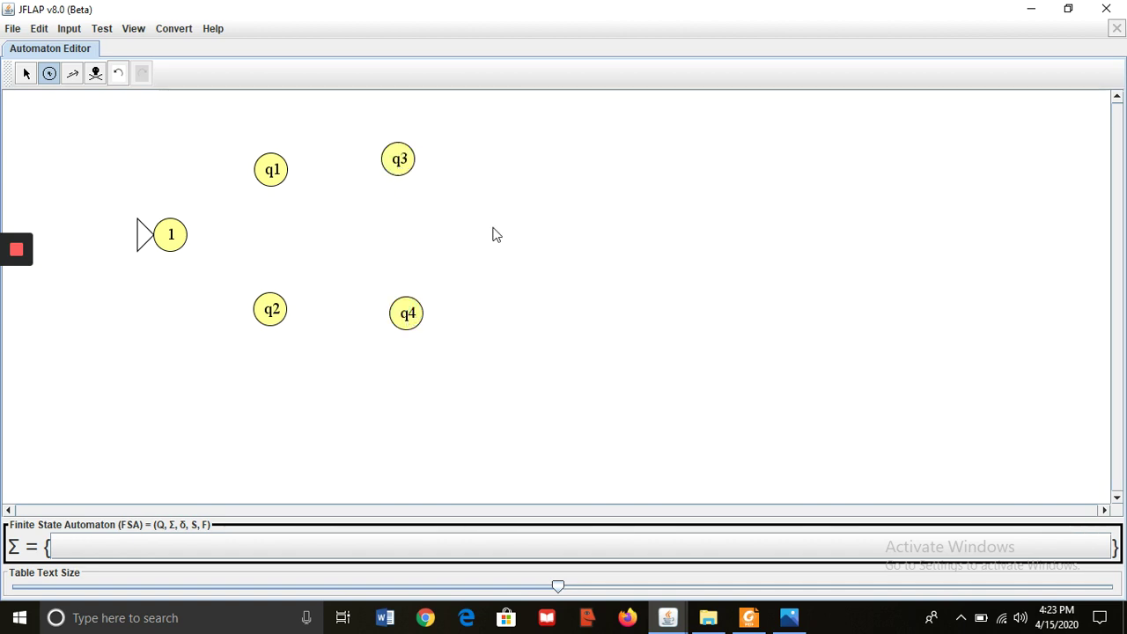
left_click(519, 165)
left_click(532, 307)
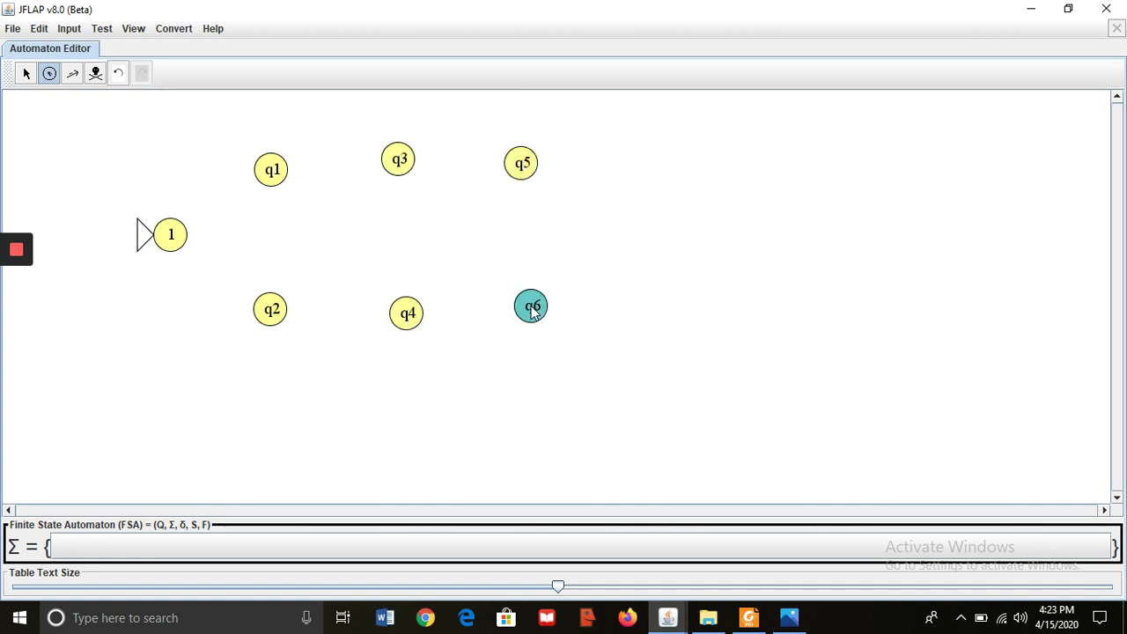
left_click(638, 243)
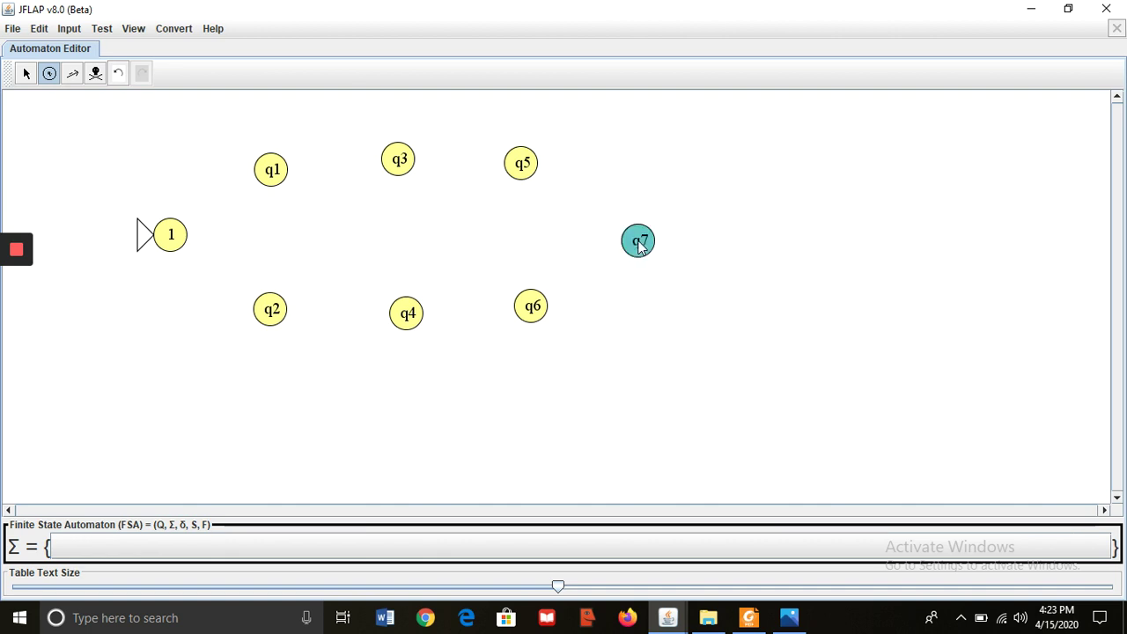
Create transitions from state 1 to q1 on input 1 and from state 1 to q2 on input 0.
left_click(73, 75)
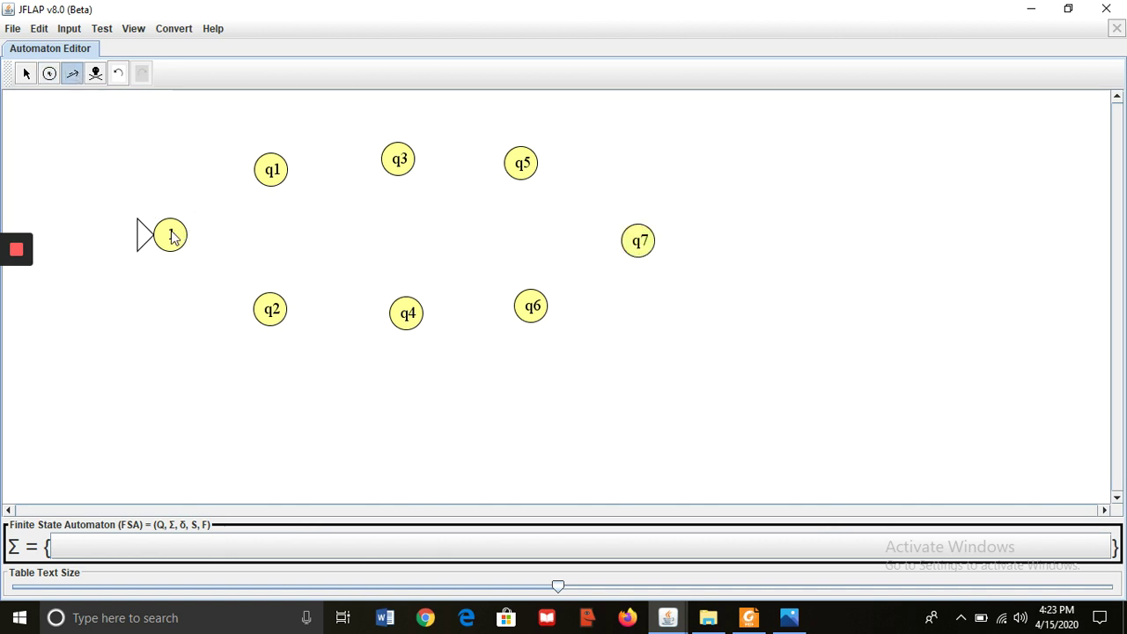
left_click_drag(173, 234, 270, 176)
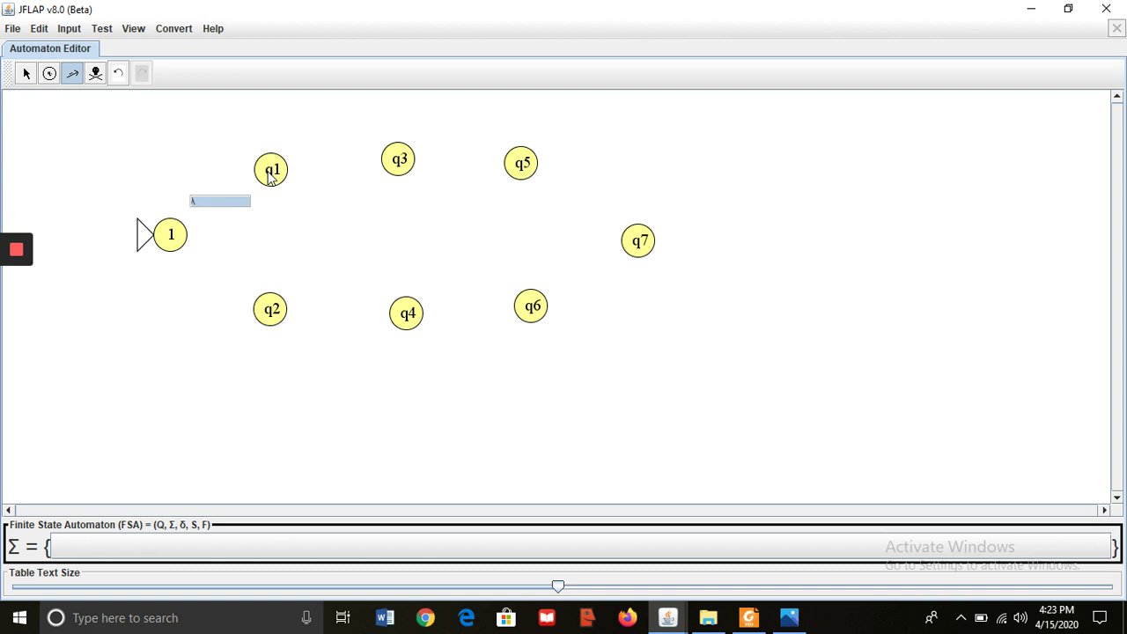
type("1")
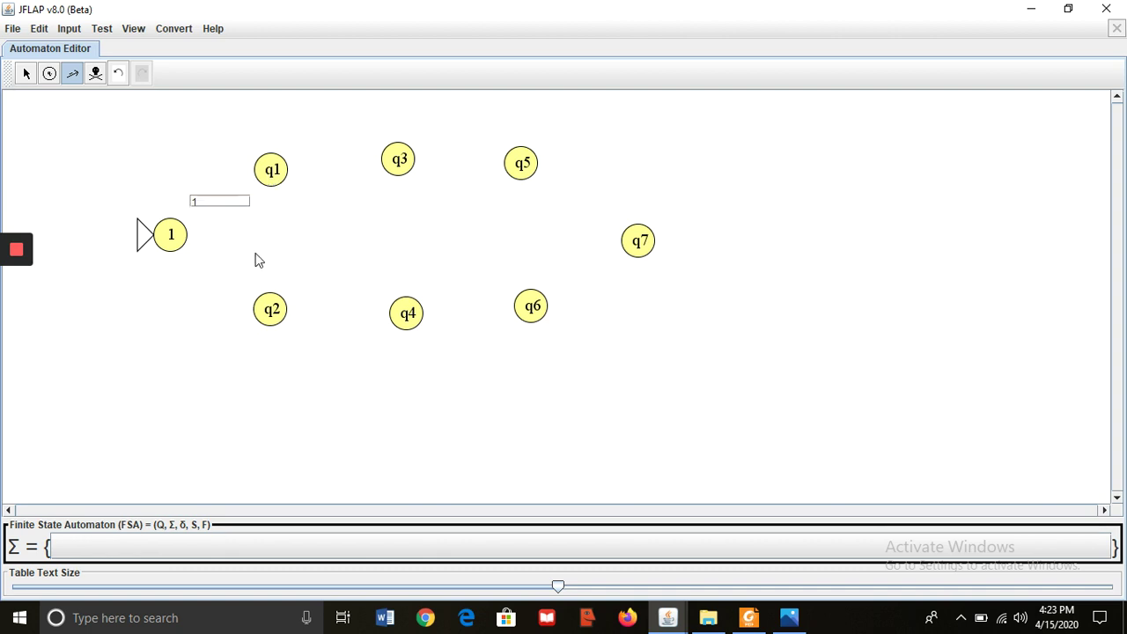
left_click(187, 322)
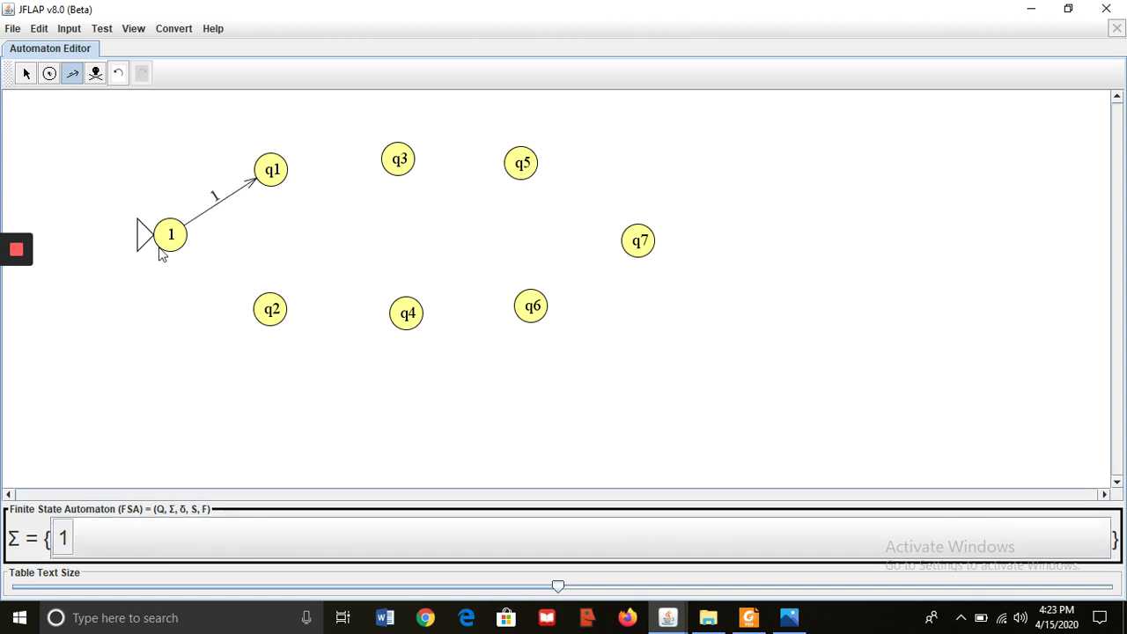
left_click_drag(172, 242, 276, 319)
type("0")
left_click(312, 390)
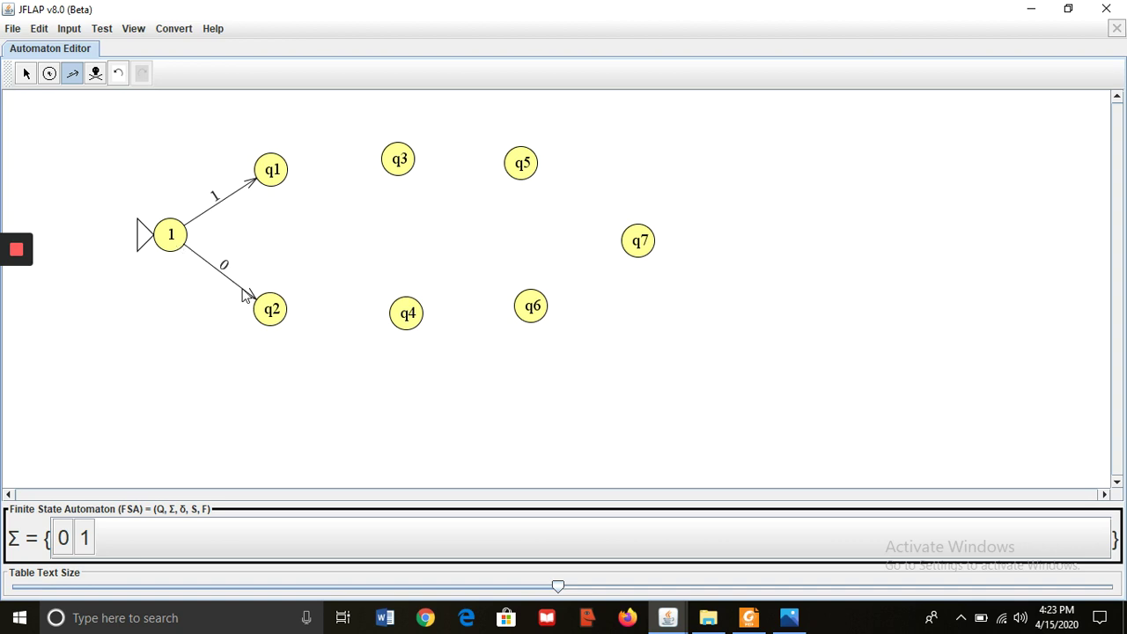
Create transitions on input 0 along the lower row from q2 to q4, q4 to q6, and q6 to q7.
left_click_drag(274, 309, 640, 242)
type("0")
key("Return")
type("0")
key("Return")
type("0")
key("Return")
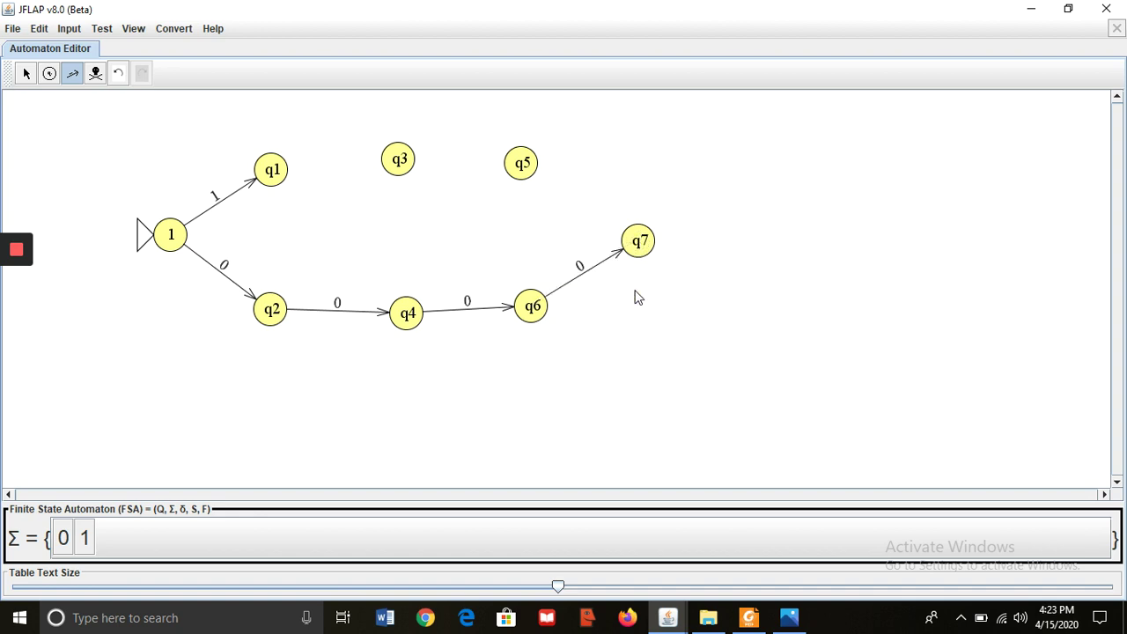
Mark state q7 as a final state.
left_click(27, 76)
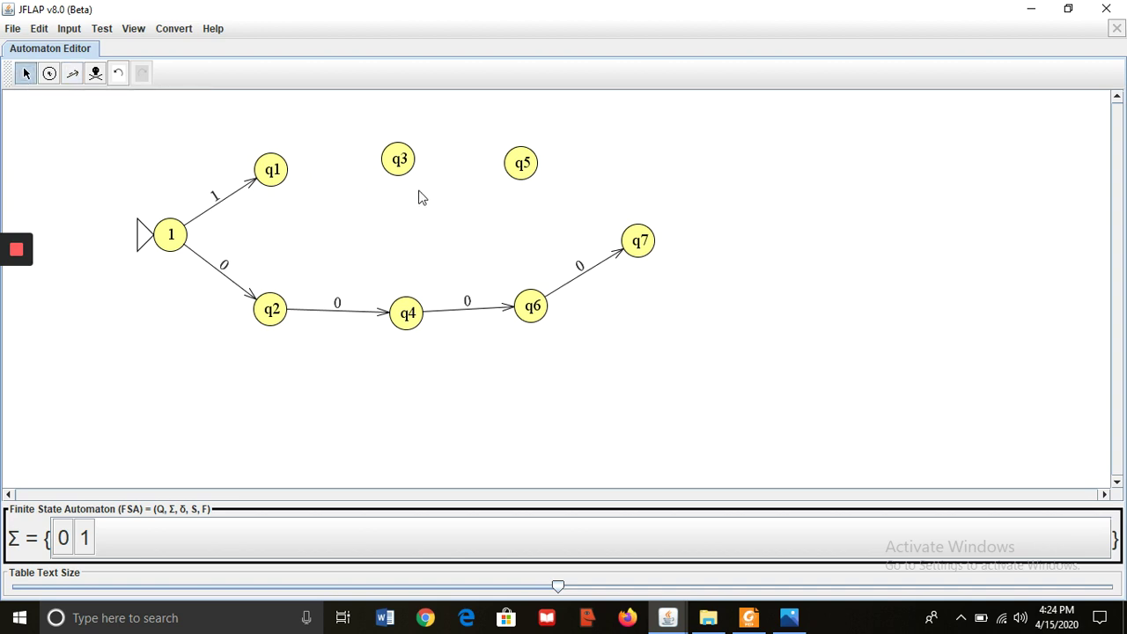
right_click(639, 240)
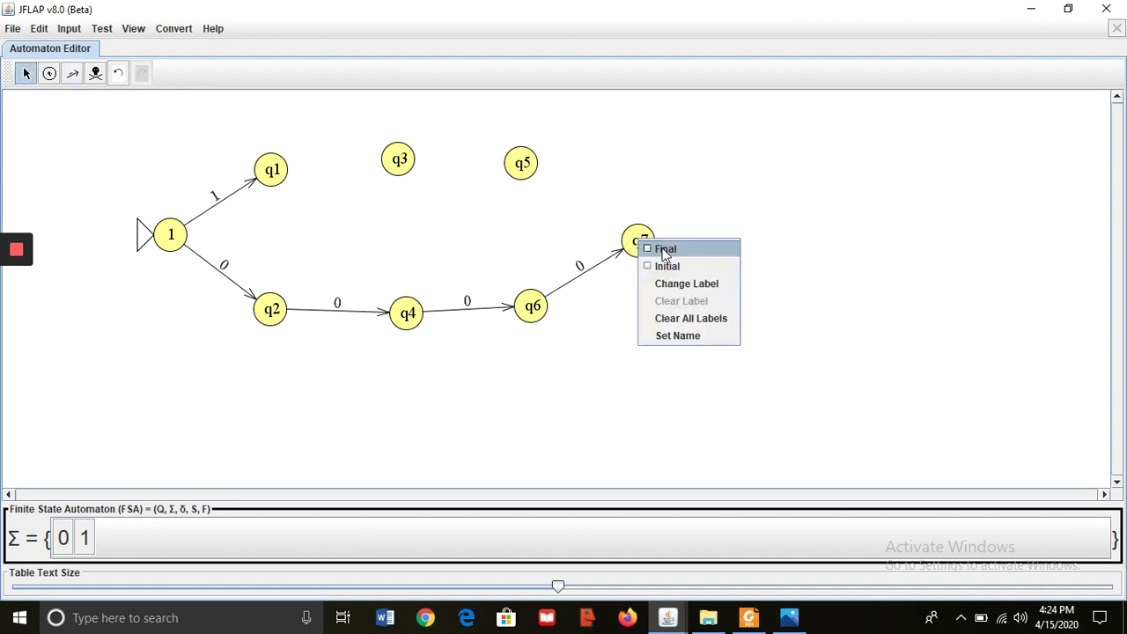
left_click(665, 250)
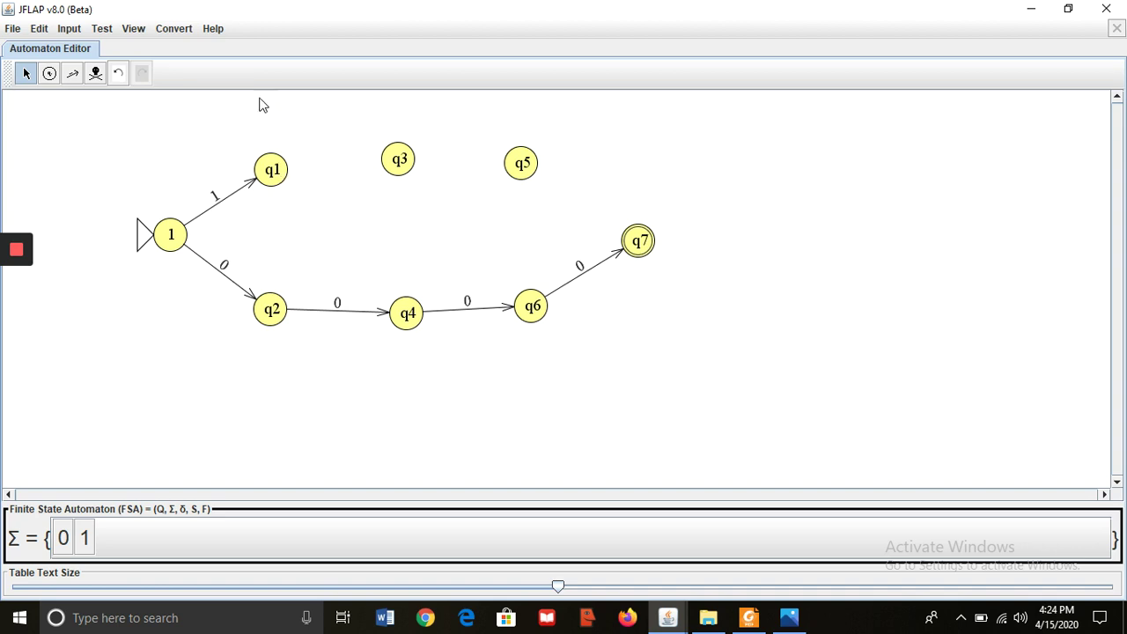
Create transitions along the upper row from q1 to q3 on 0, q3 to q5 on 0, and q5 to q7 on 1.
left_click(72, 74)
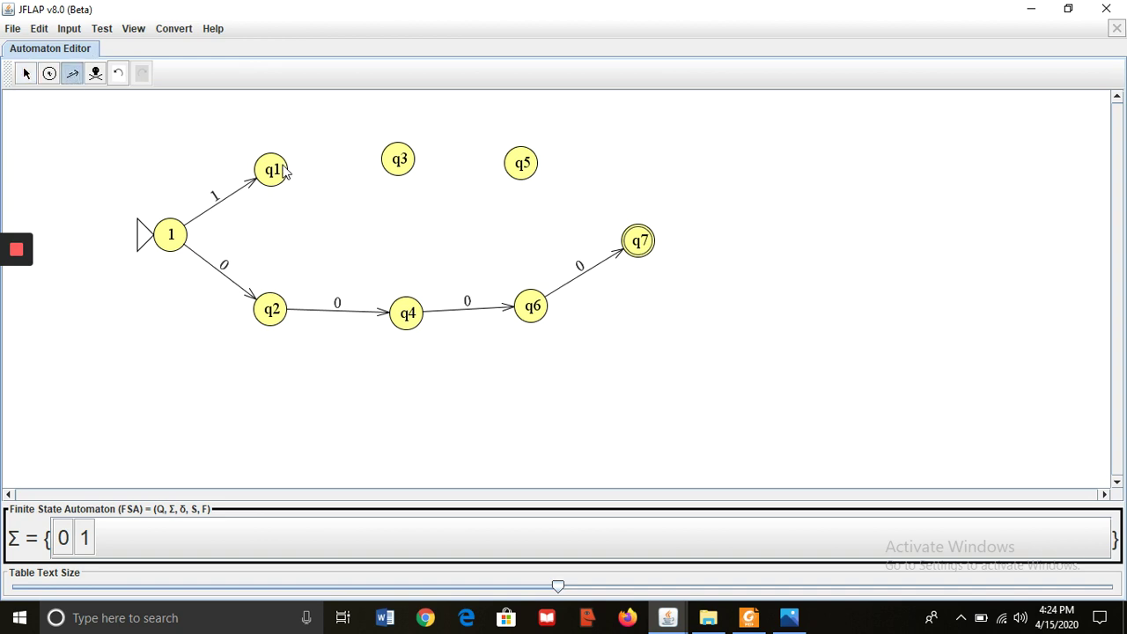
left_click_drag(284, 172, 633, 240)
type("0")
key("Return")
type("0")
key("Return")
type("1")
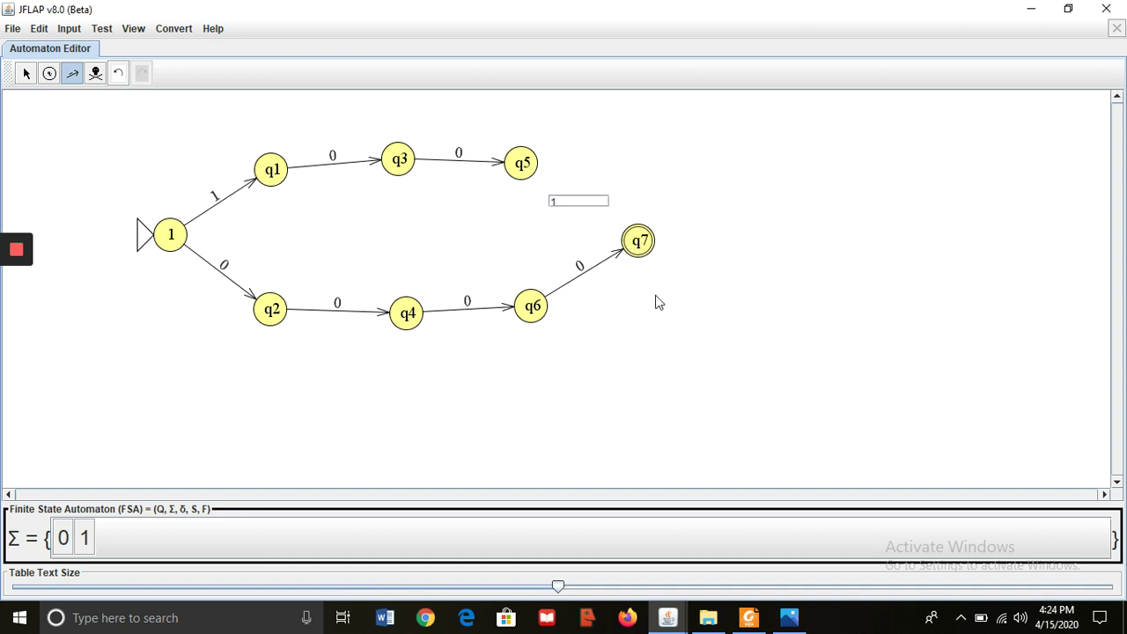
key("Return")
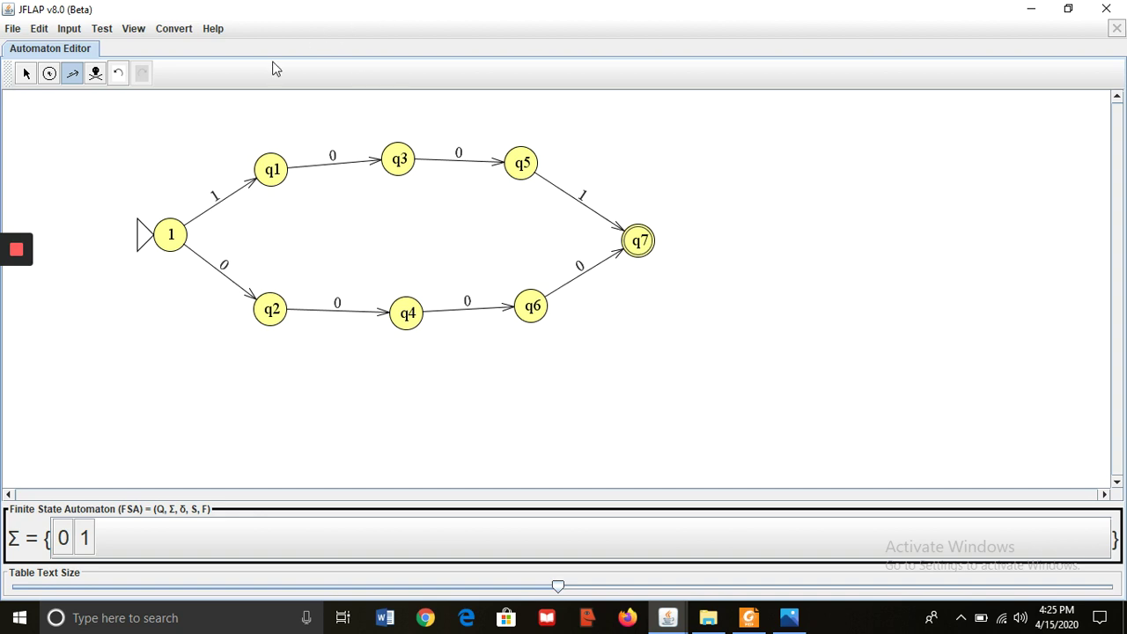
Rename state q1 to 2 and state q2 to 3.
left_click(26, 74)
right_click(275, 179)
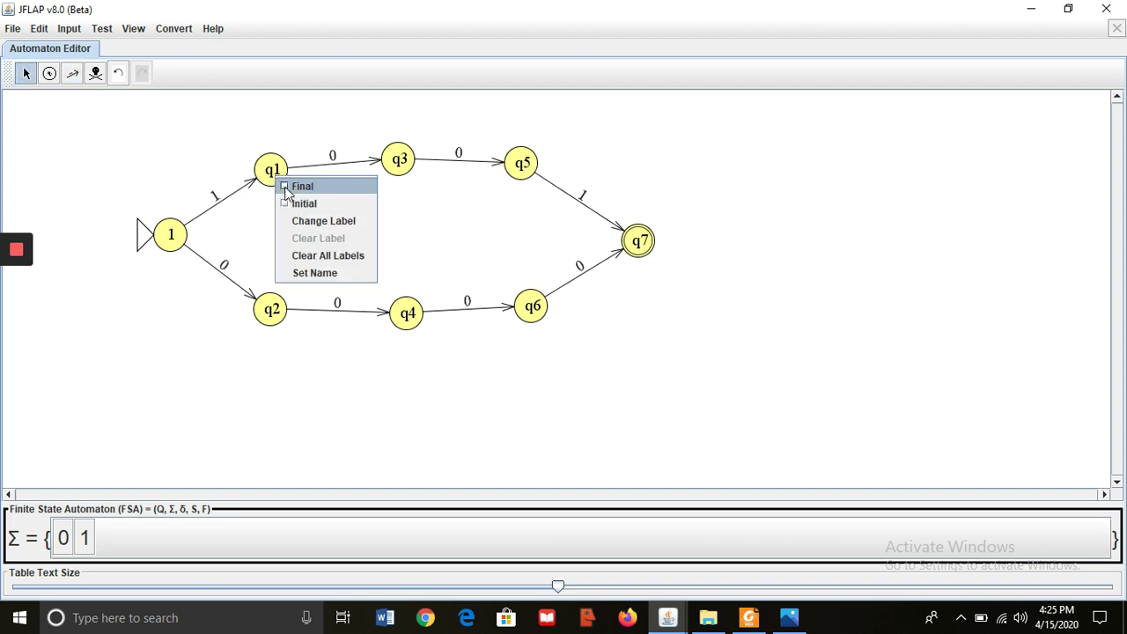
left_click(296, 273)
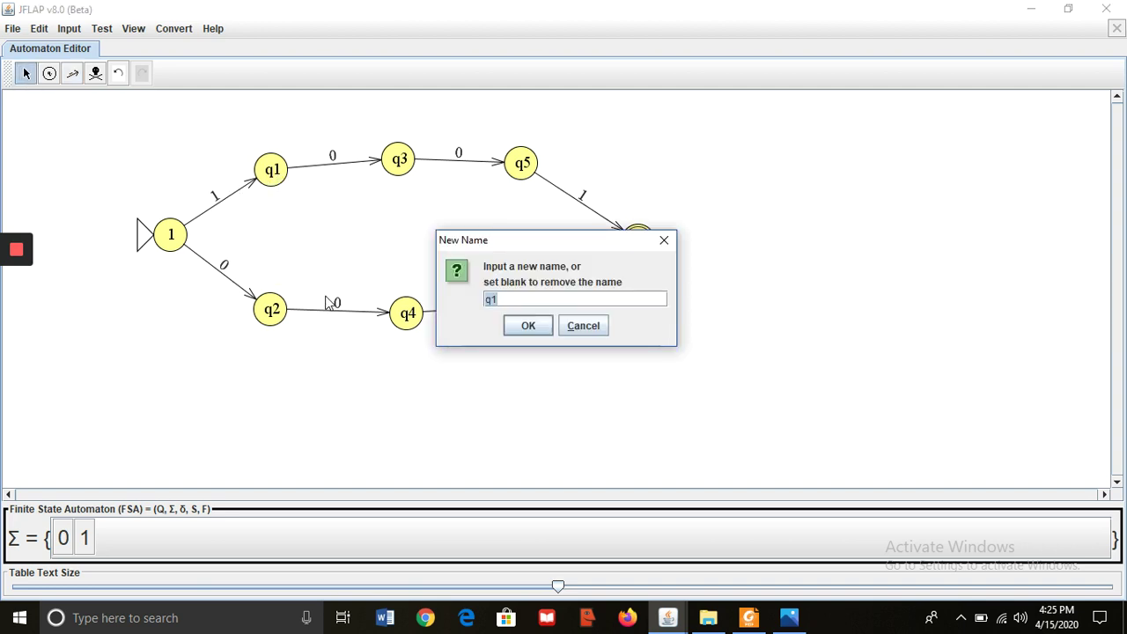
type("2")
left_click(513, 323)
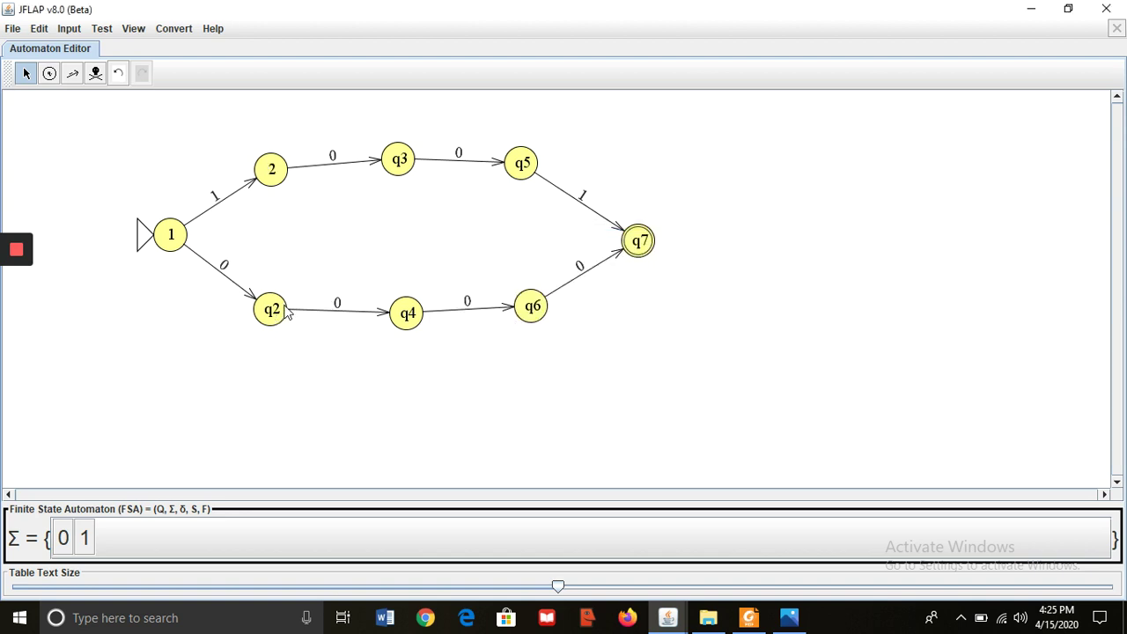
right_click(280, 313)
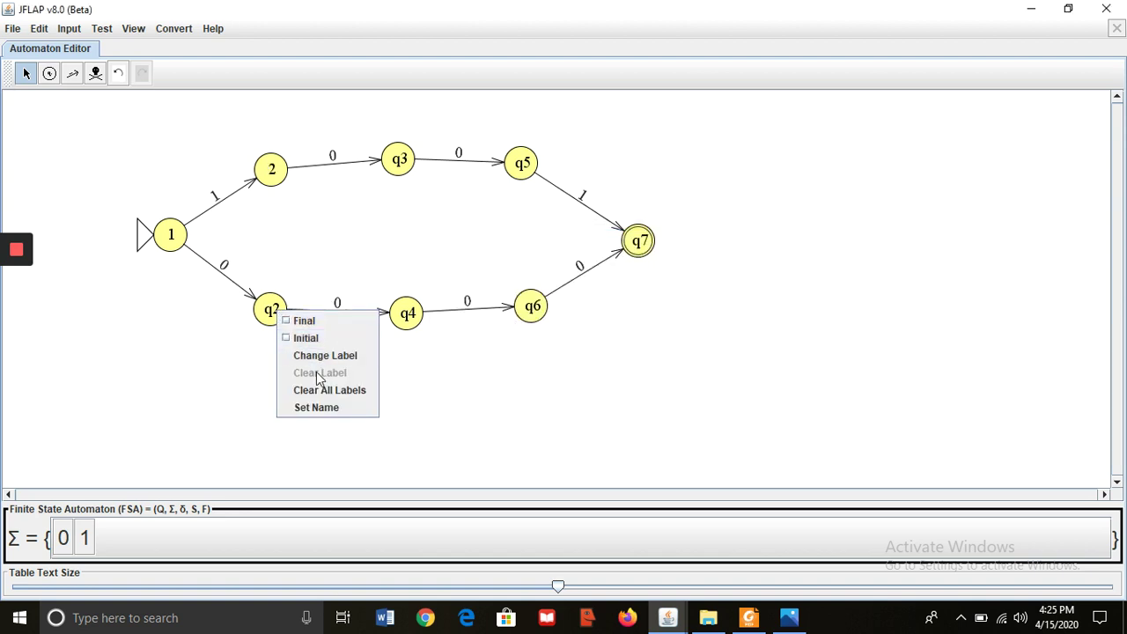
left_click(323, 407)
type("3")
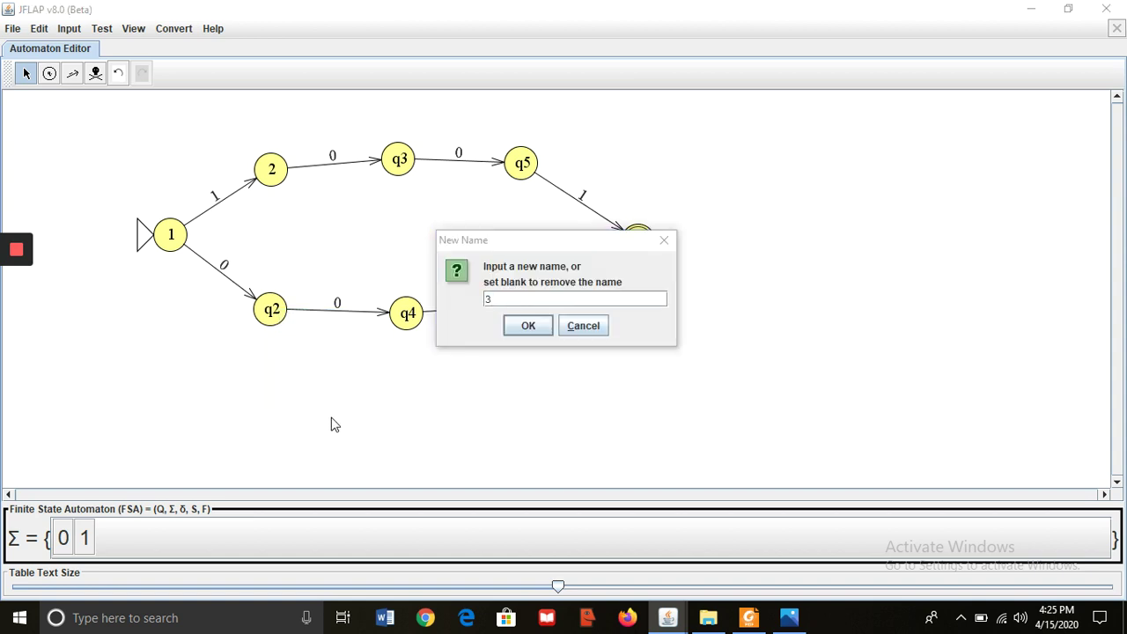
left_click(526, 327)
Rename state q3 to 4 and state q4 to 5.
right_click(398, 162)
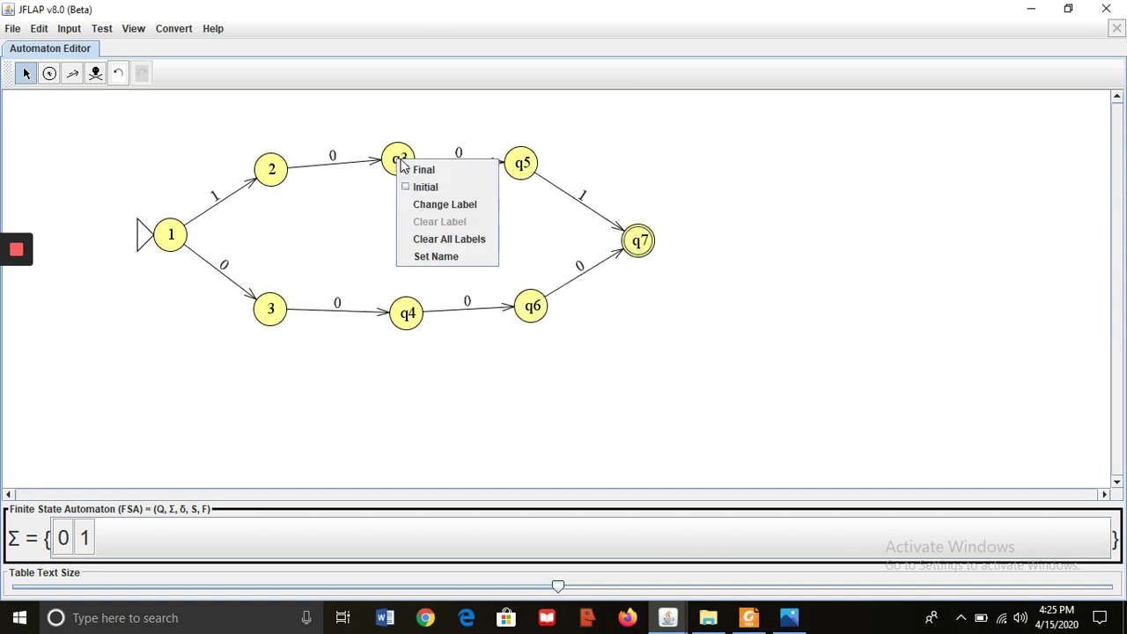
left_click(435, 257)
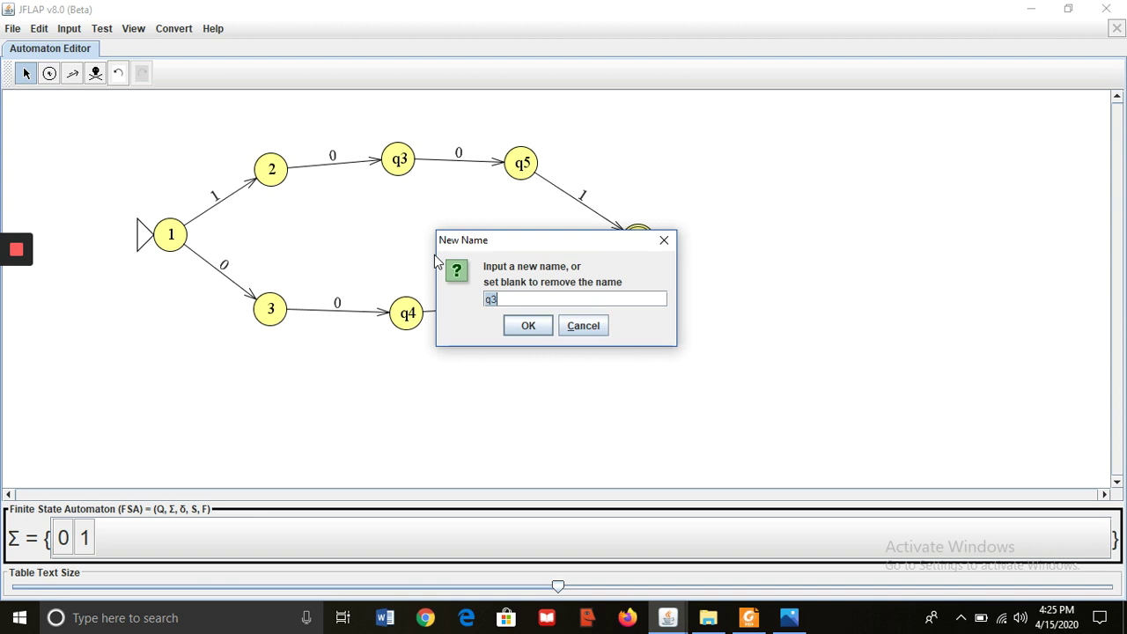
type("4")
key("Return")
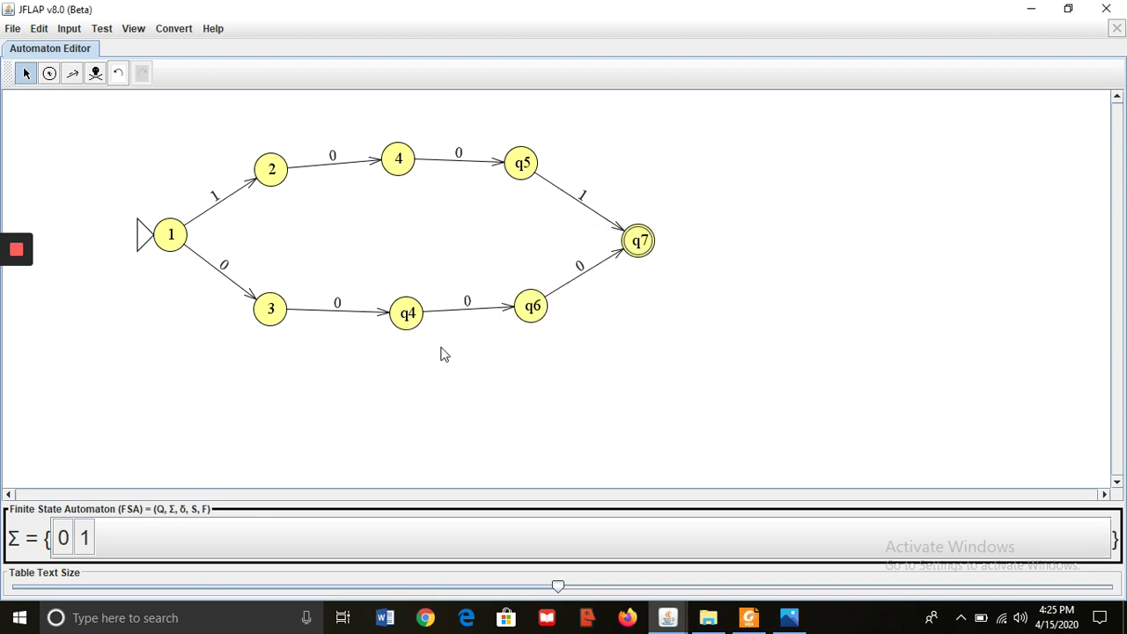
right_click(403, 312)
left_click(440, 406)
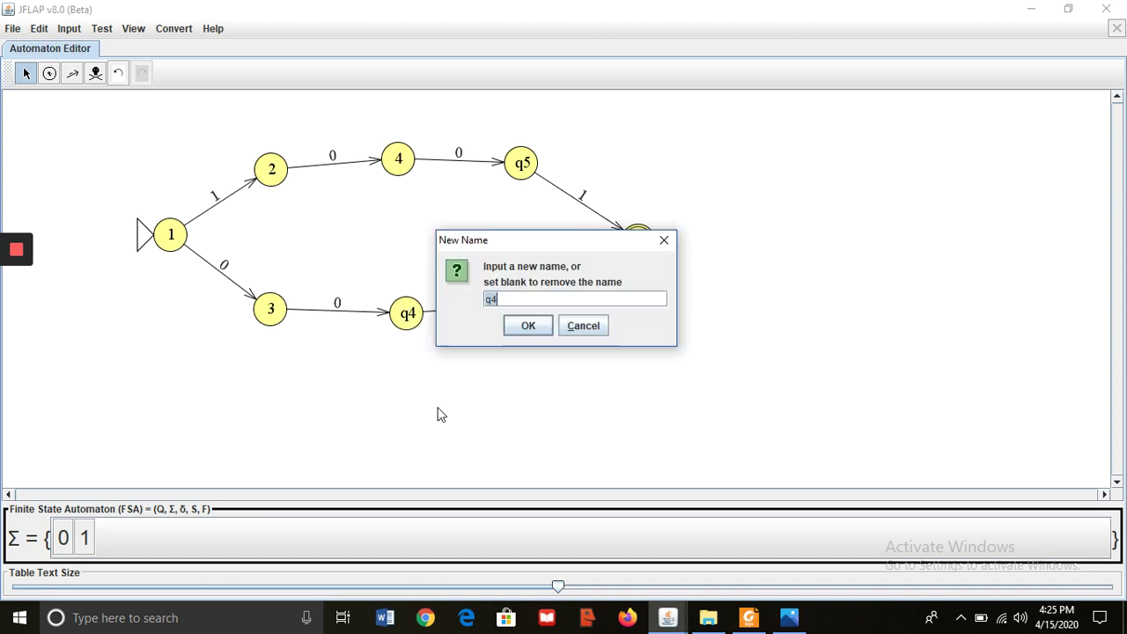
type("5")
left_click(528, 327)
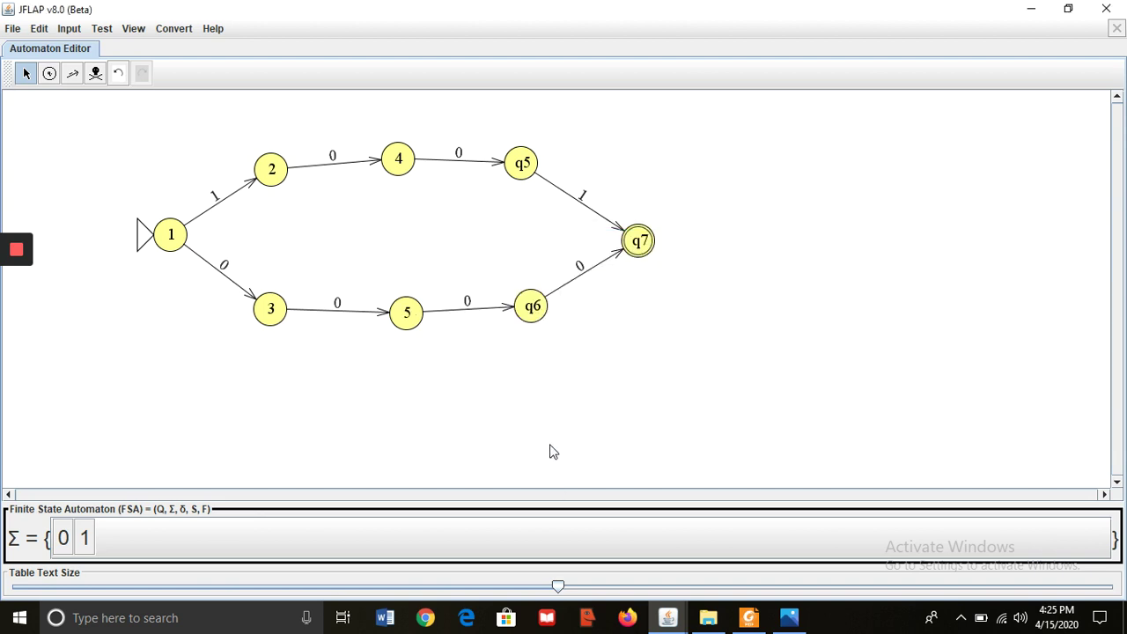
Rename state q5 to 6 and state q6 to 7.
right_click(528, 175)
left_click(581, 267)
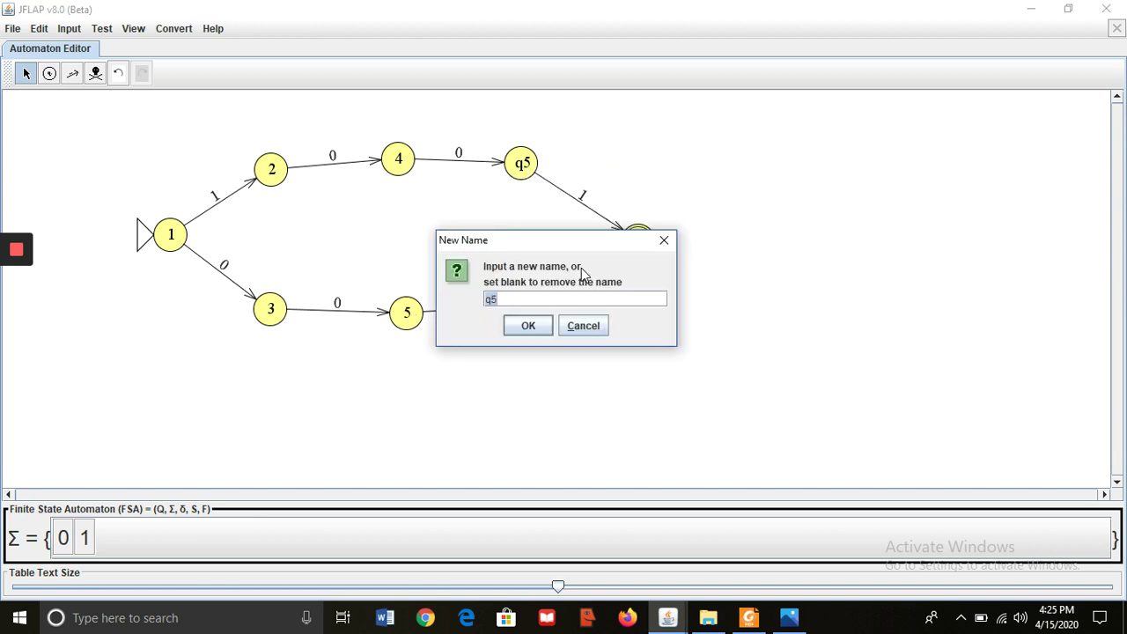
type("6")
key("Return")
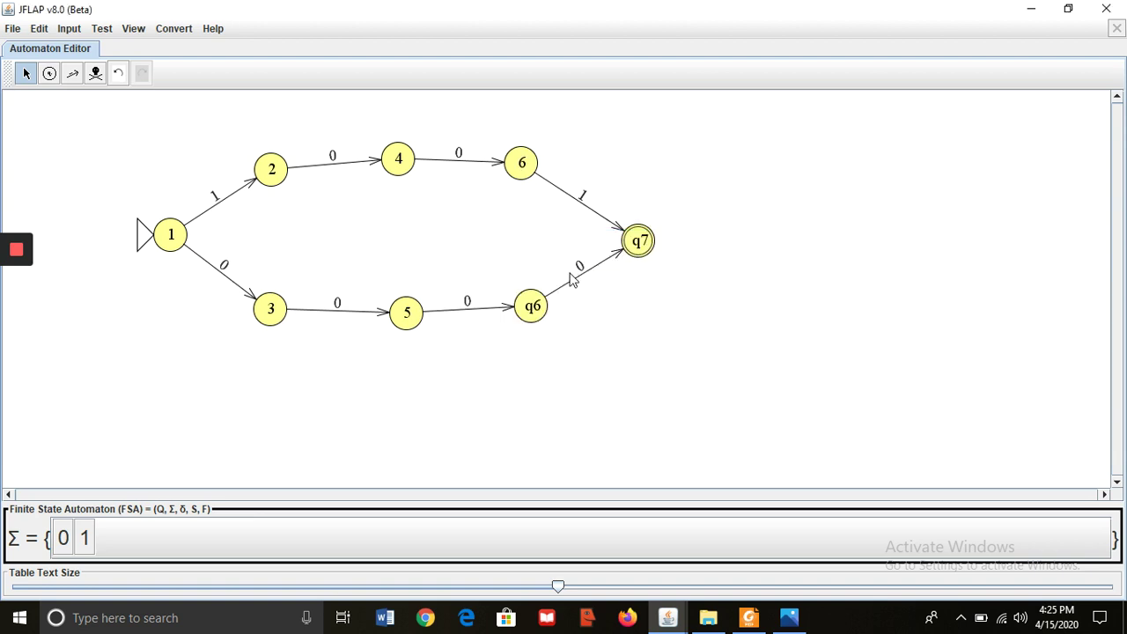
right_click(550, 303)
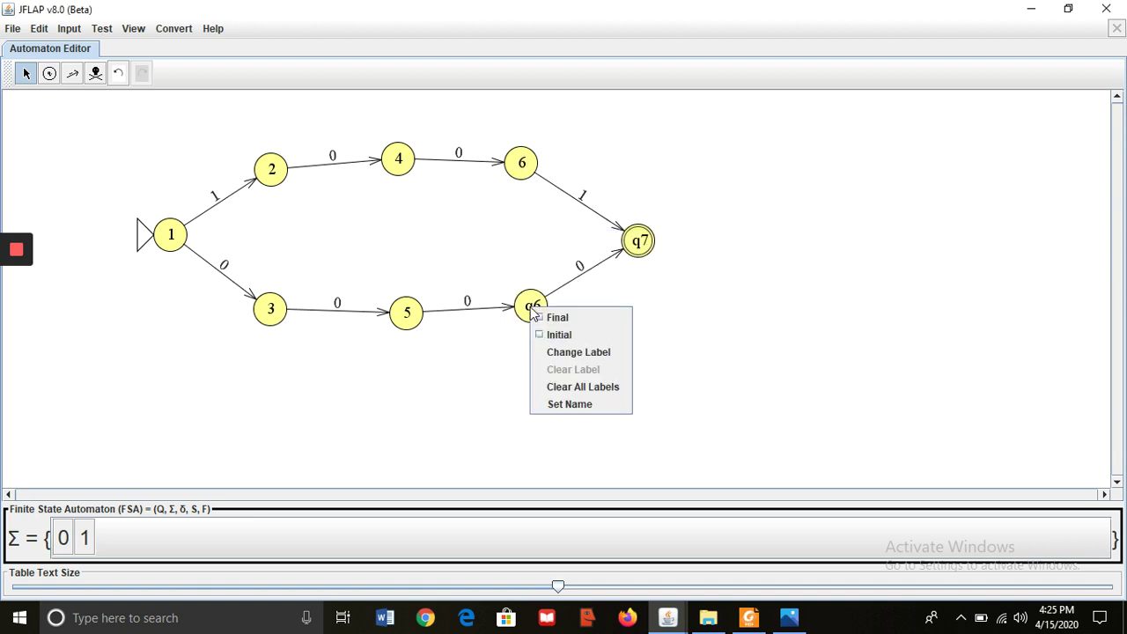
left_click(576, 404)
type("7")
key("Return")
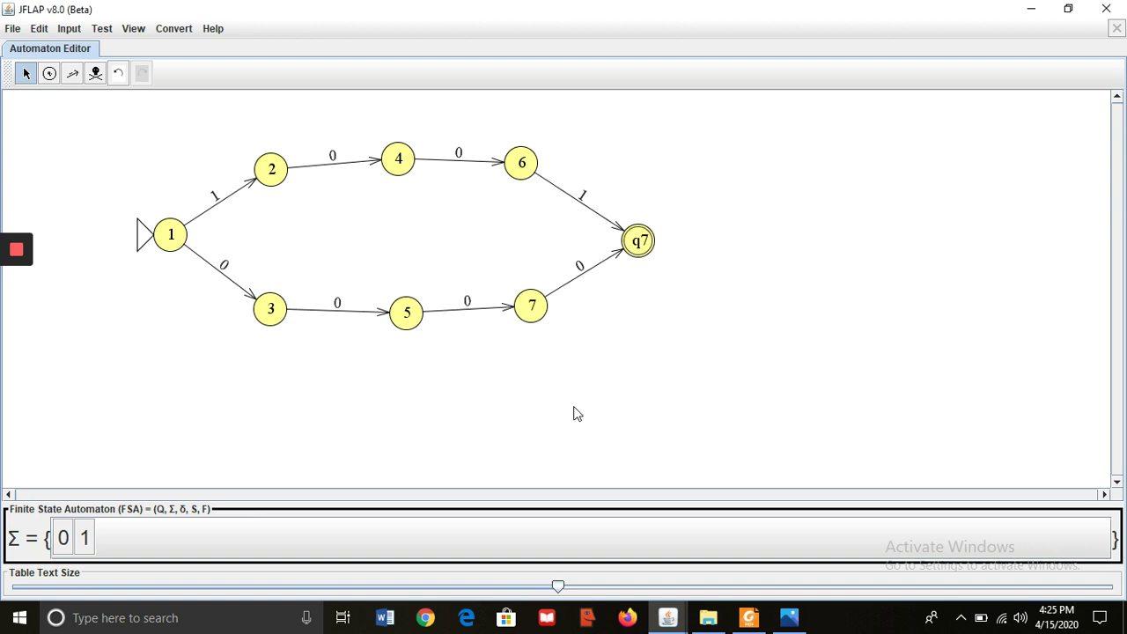
Rename the final state q7 to 8.
right_click(639, 243)
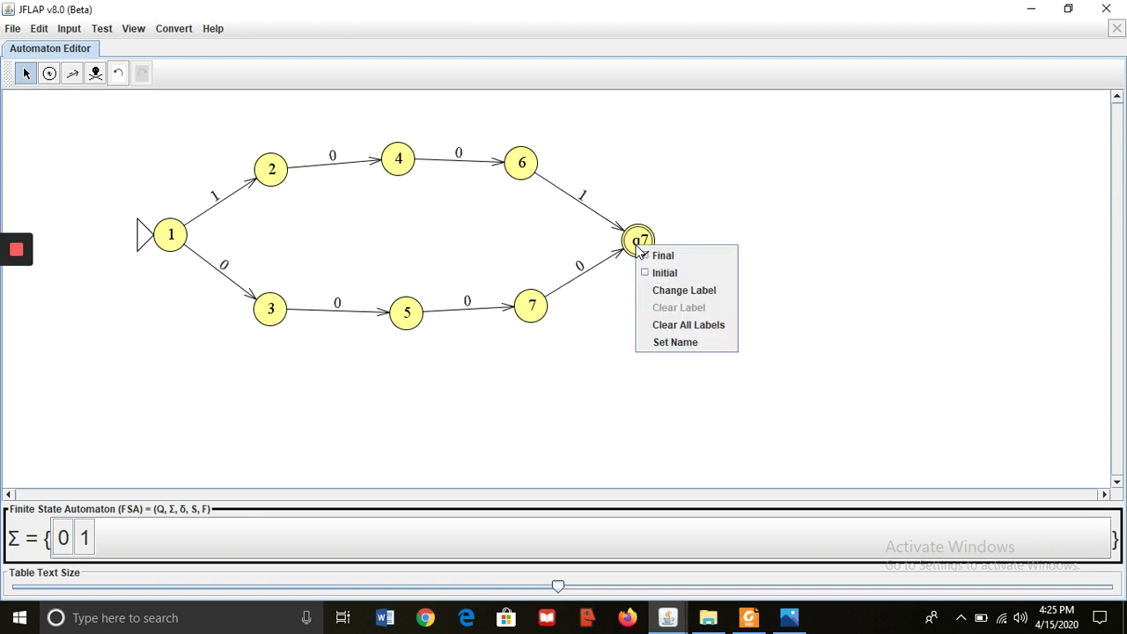
left_click(684, 342)
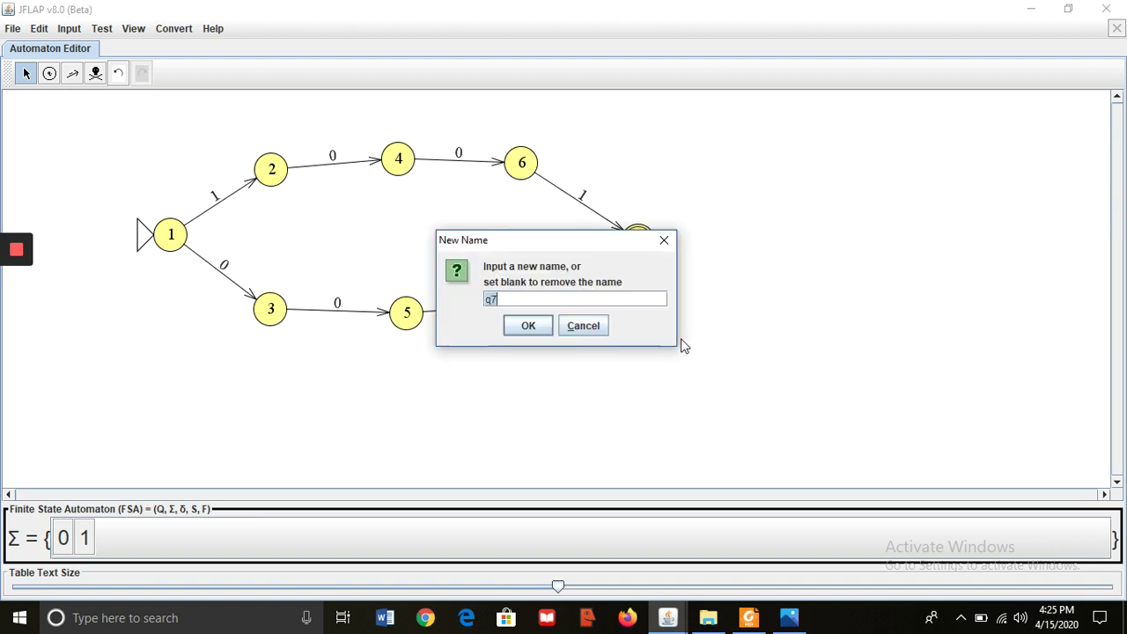
type("8")
key("Return")
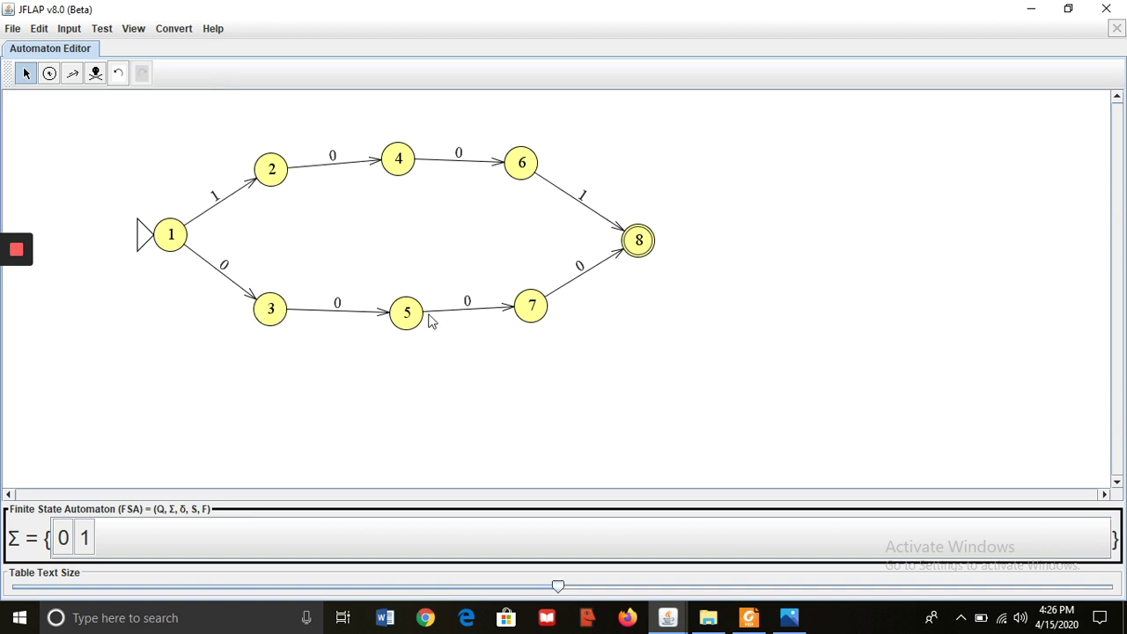
left_click(73, 73)
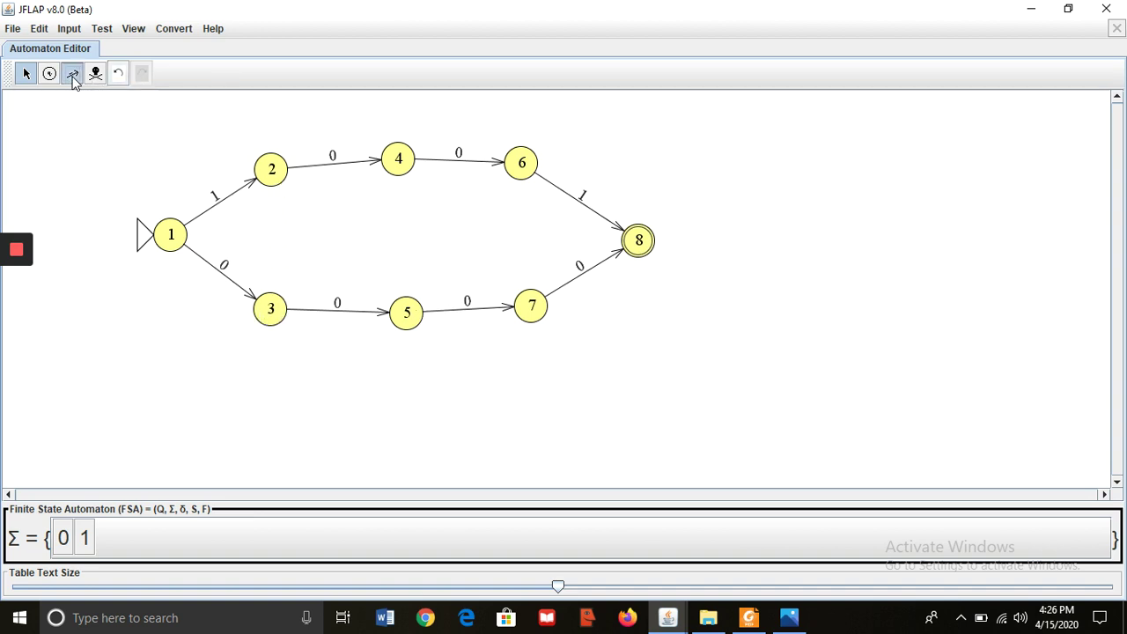
left_click_drag(276, 171, 275, 303)
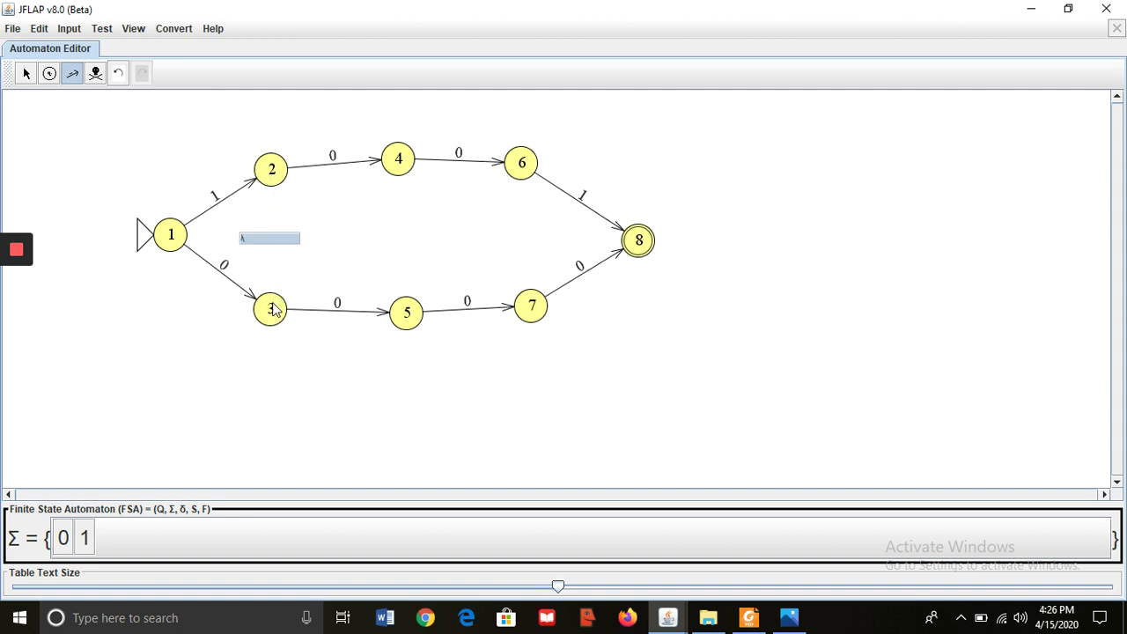
type("1")
key("Return")
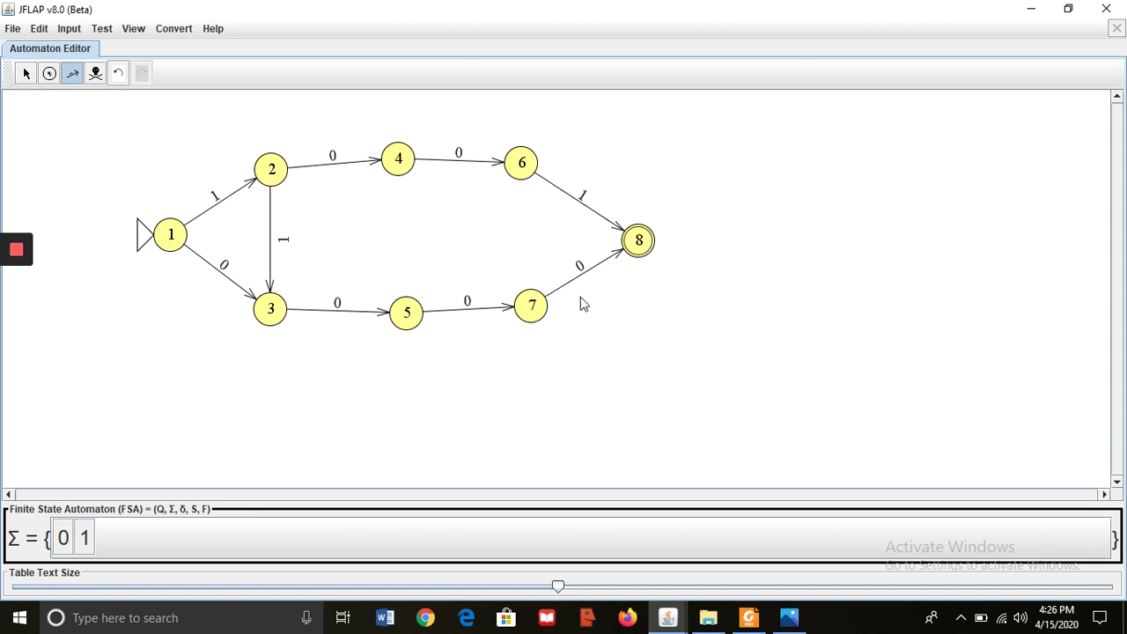
left_click(96, 75)
left_click(271, 218)
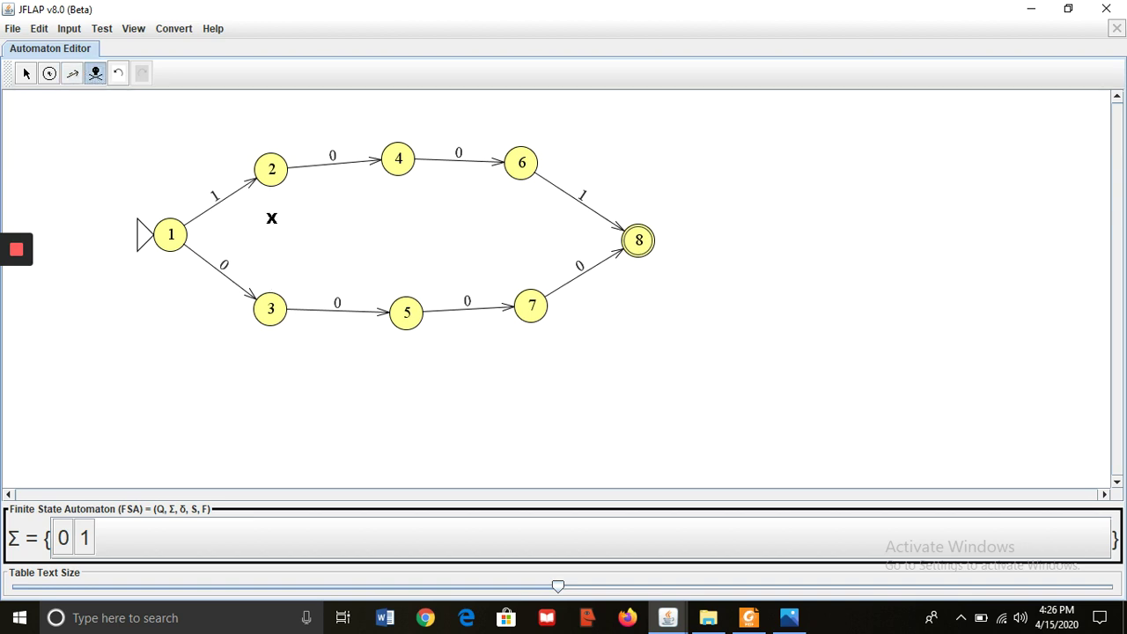
Create a transition from state 2 to state 5 on input 1.
left_click(73, 74)
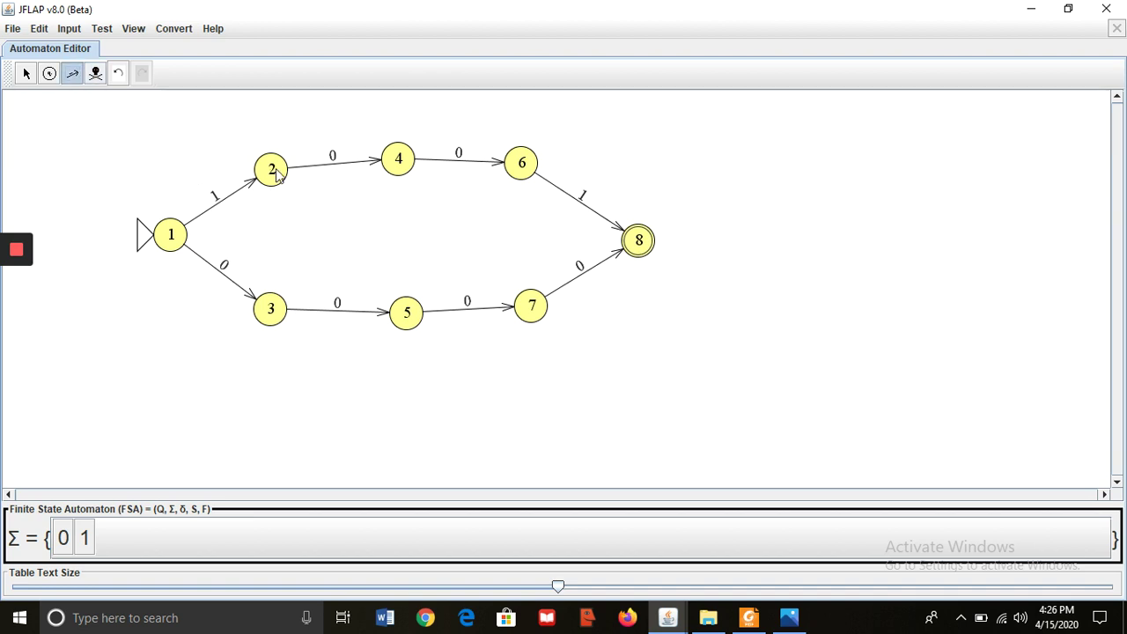
left_click_drag(273, 169, 405, 312)
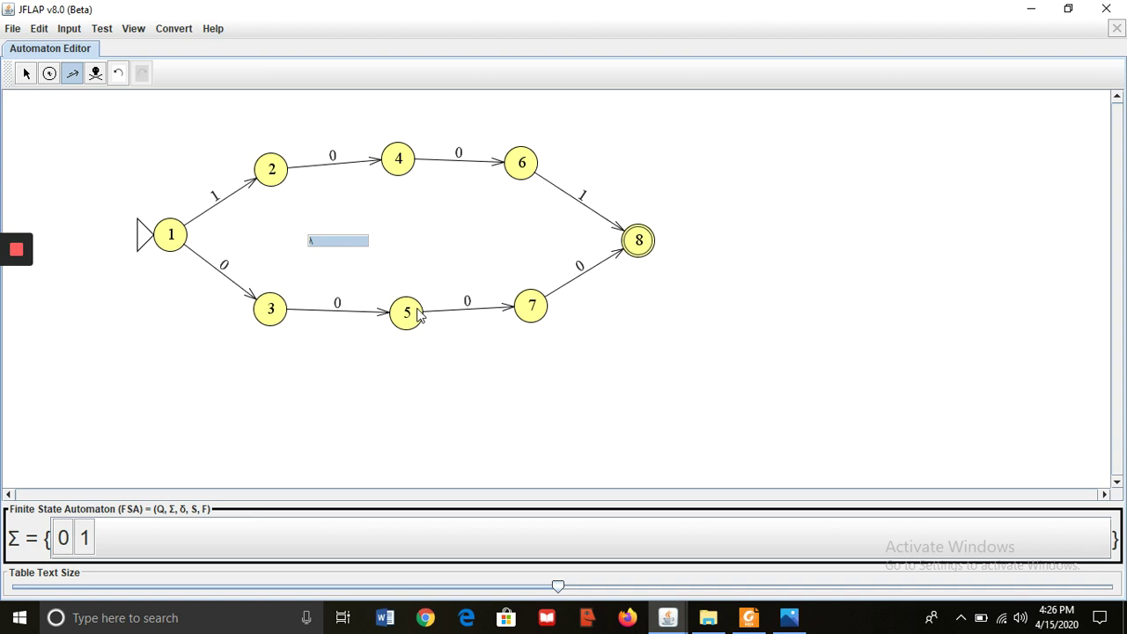
type("1")
key("Return")
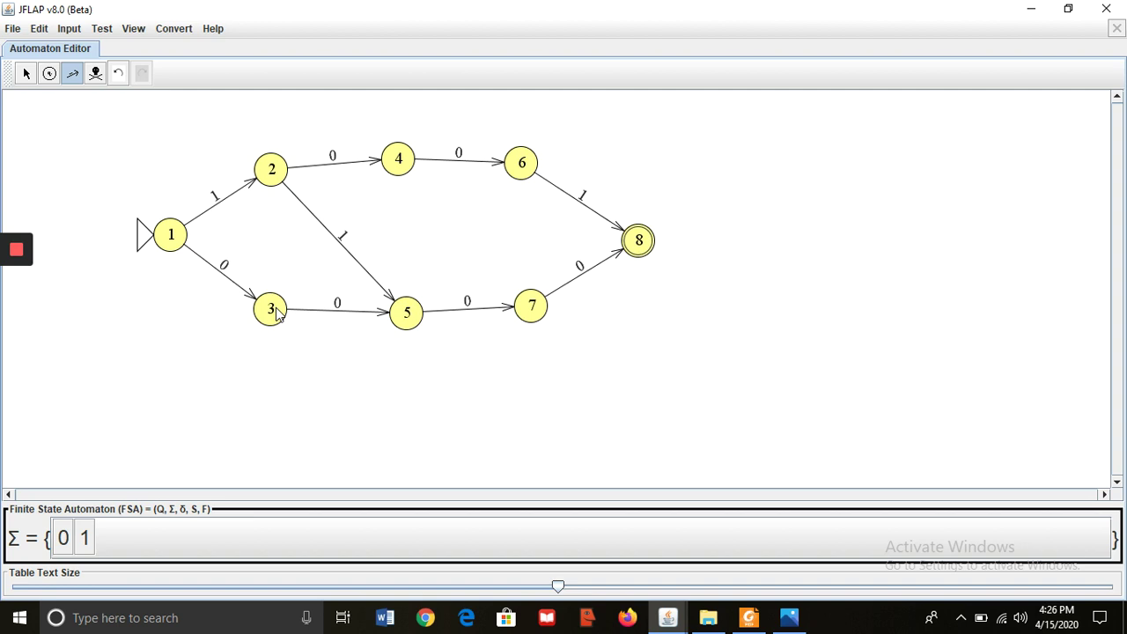
left_click_drag(277, 312, 272, 175)
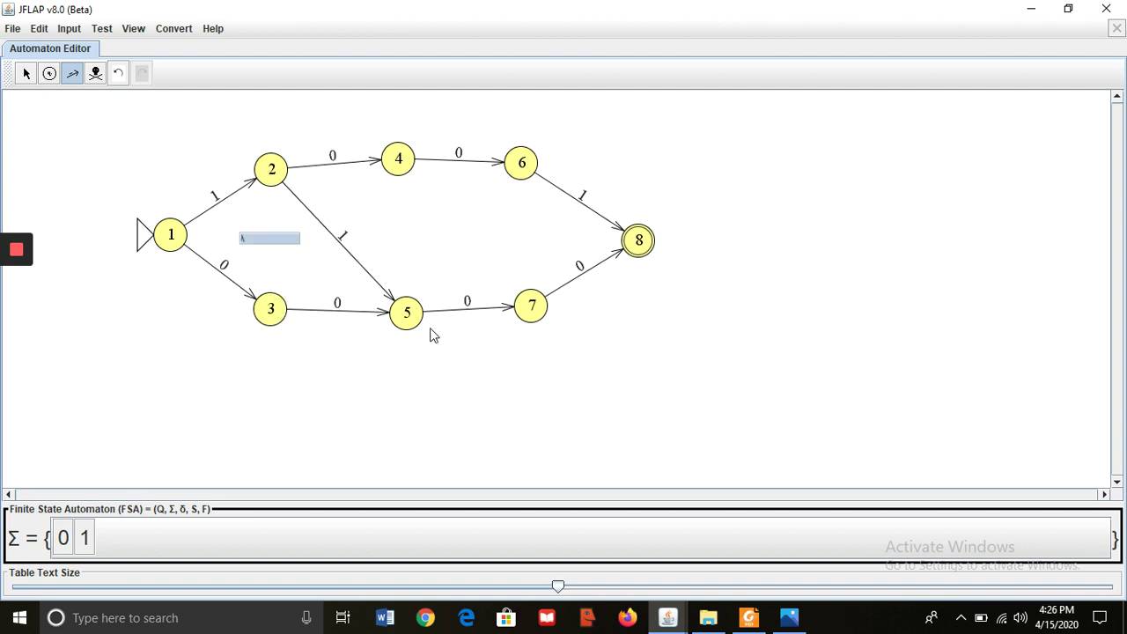
type("1")
key("Return")
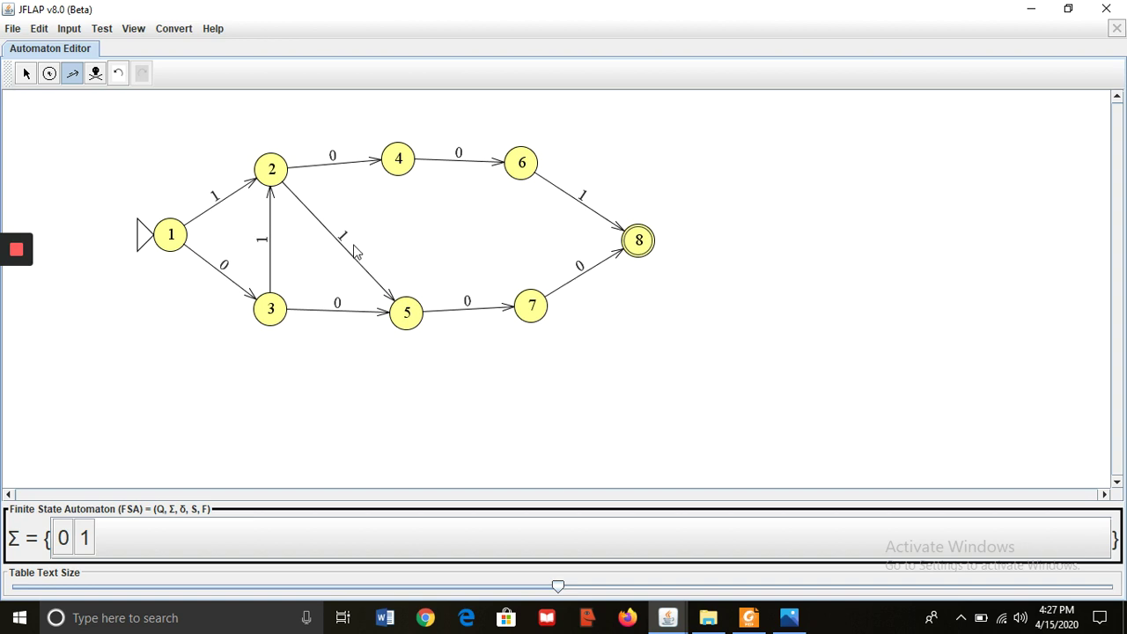
left_click(95, 73)
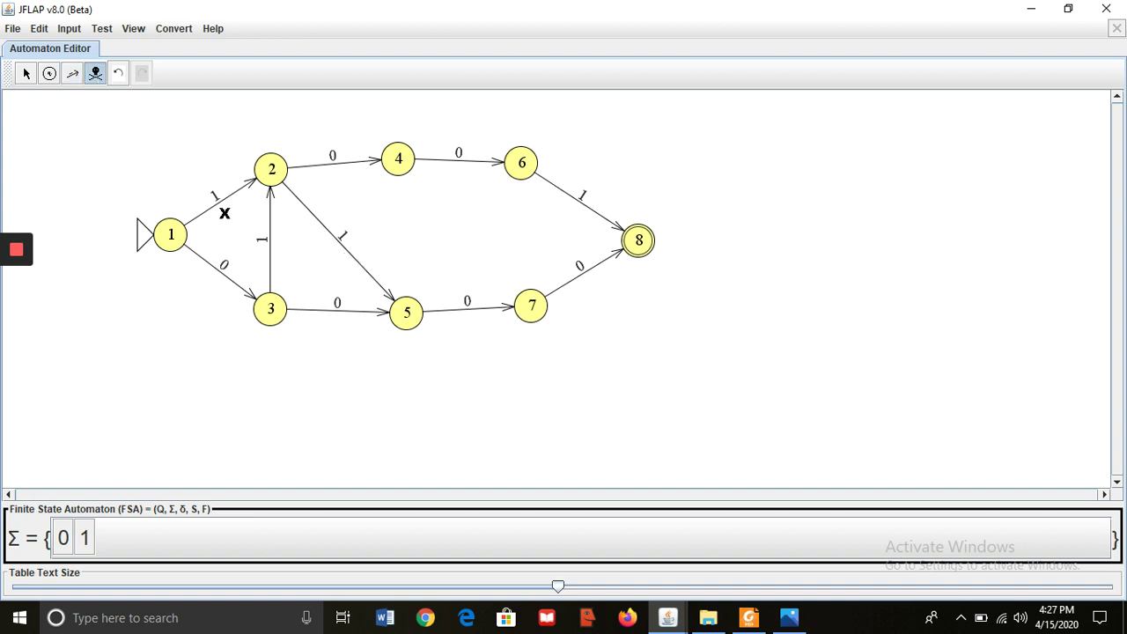
left_click(270, 236)
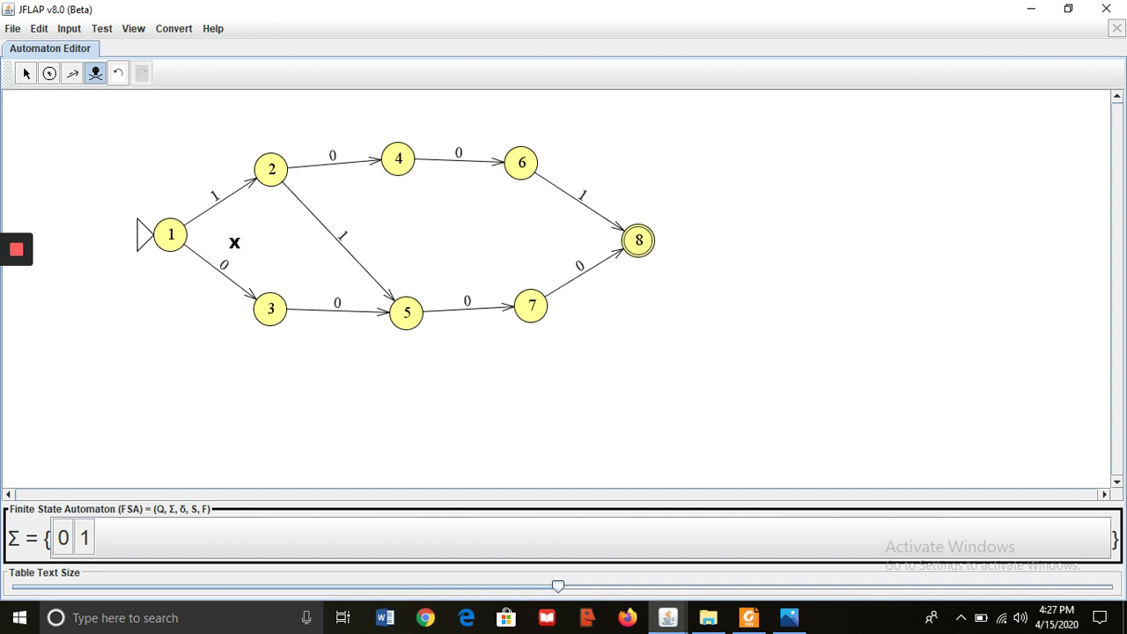
Create a transition from state 3 to state 4 on input 1 and bend it into a curve toward state 1.
left_click(74, 75)
left_click_drag(280, 310, 401, 167)
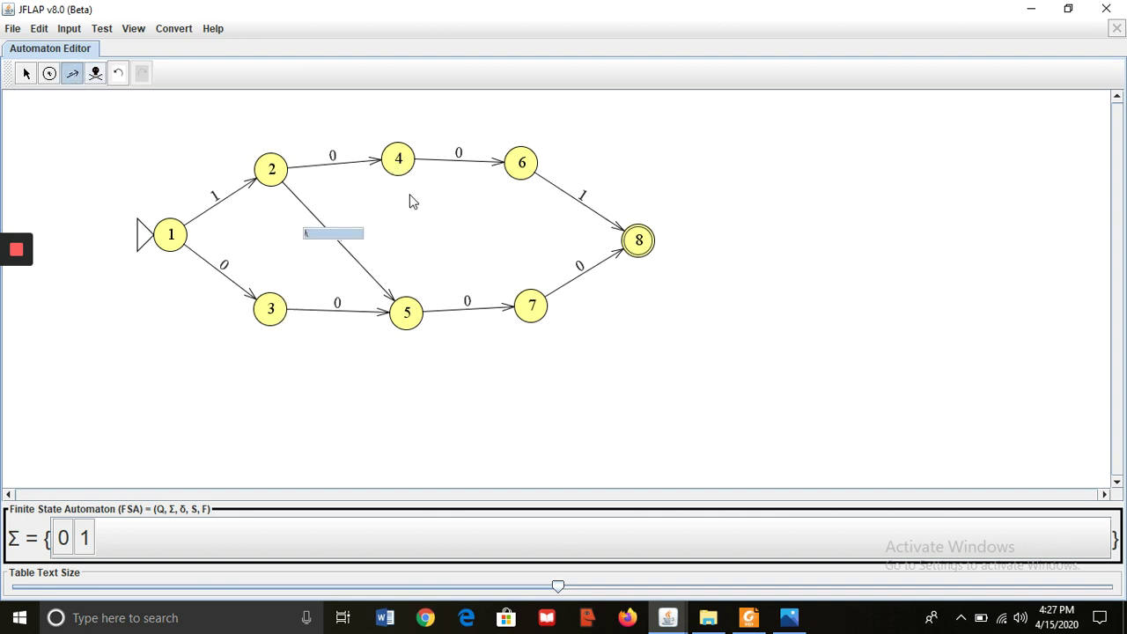
type("1")
key("Return")
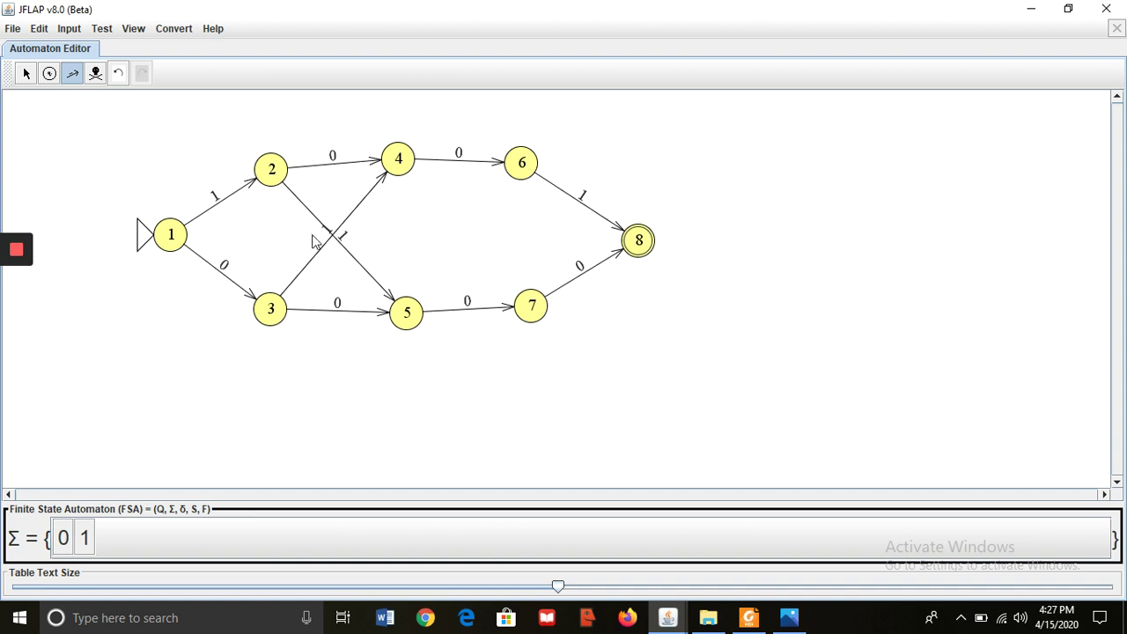
left_click(25, 74)
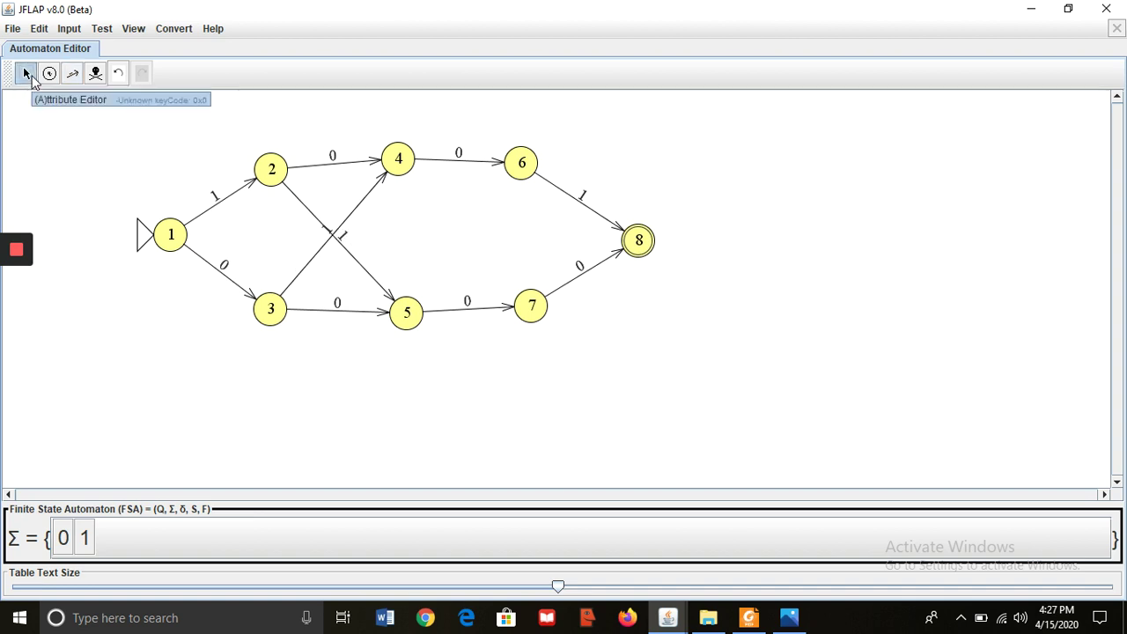
left_click_drag(319, 254, 251, 230)
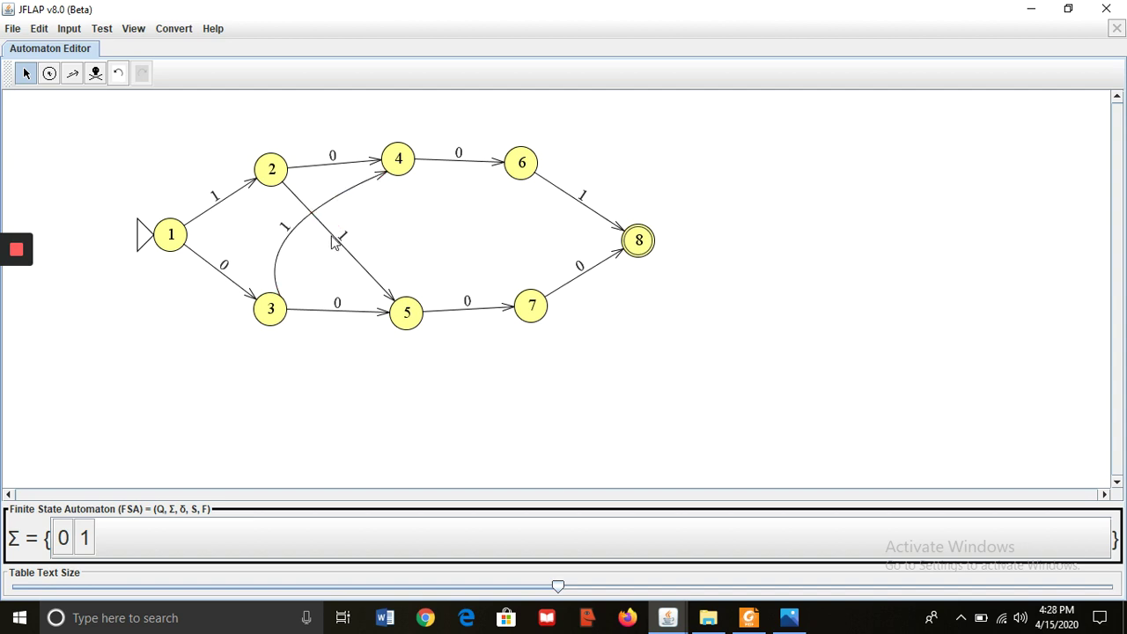
Bend the transition from state 2 to state 5 into a curve toward state 3.
left_click_drag(332, 236, 322, 276)
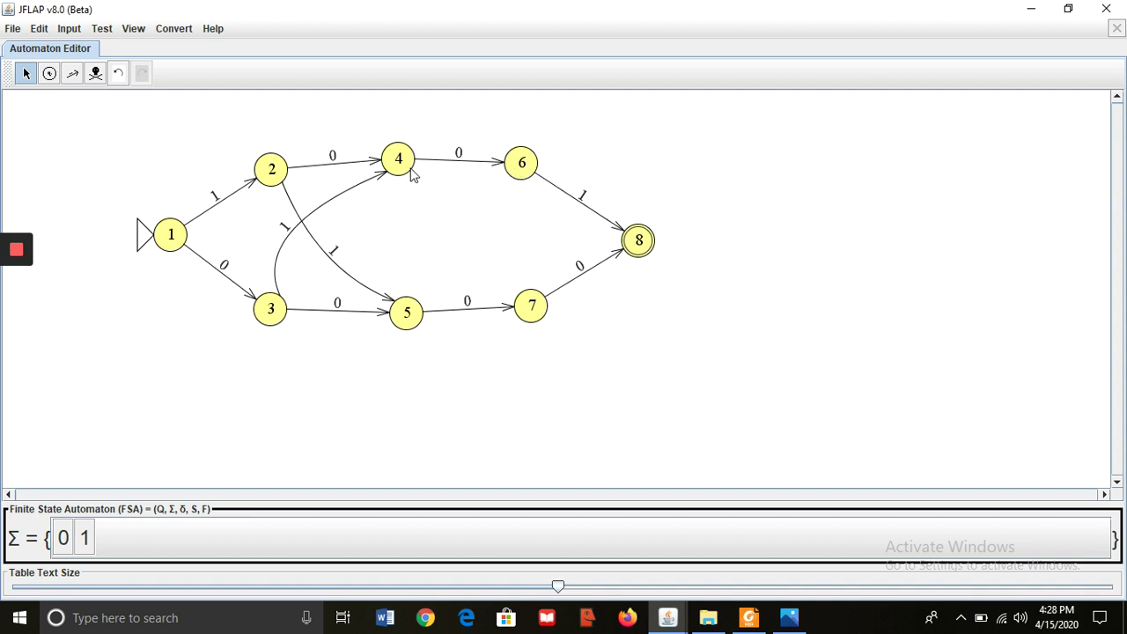
left_click(72, 74)
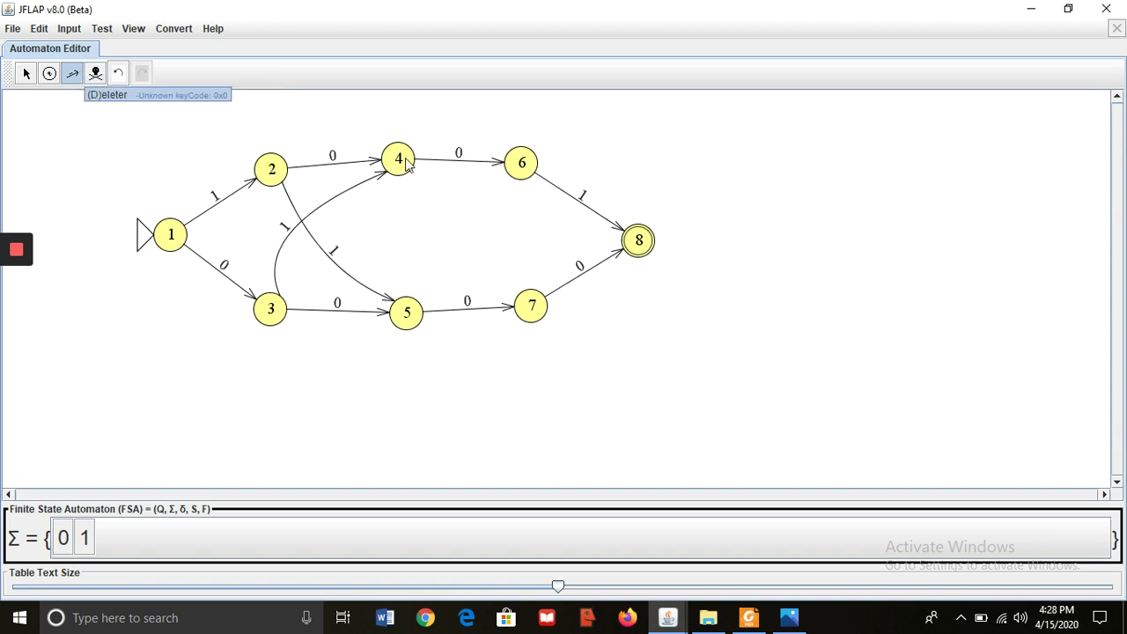
left_click_drag(406, 160, 407, 319)
type("1")
key("Return")
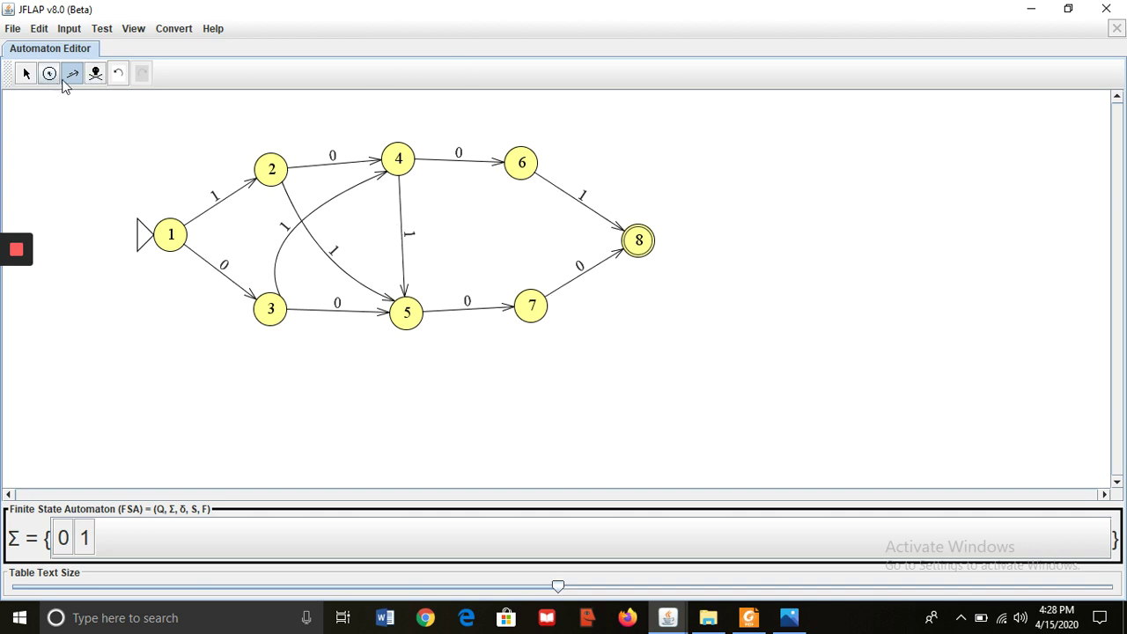
left_click(95, 73)
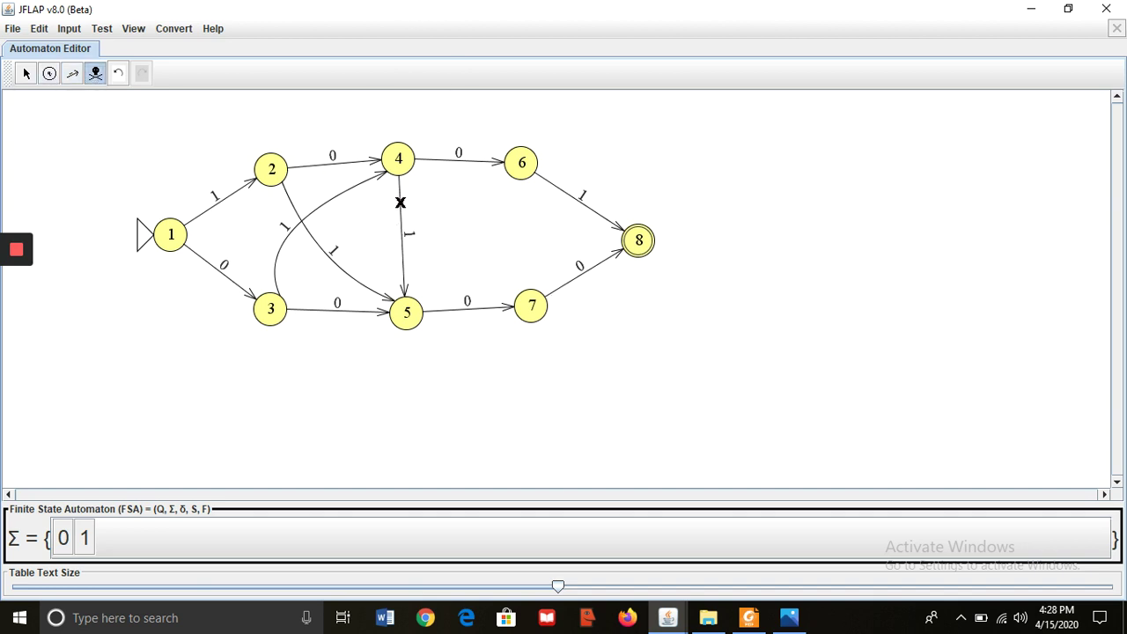
left_click(400, 201)
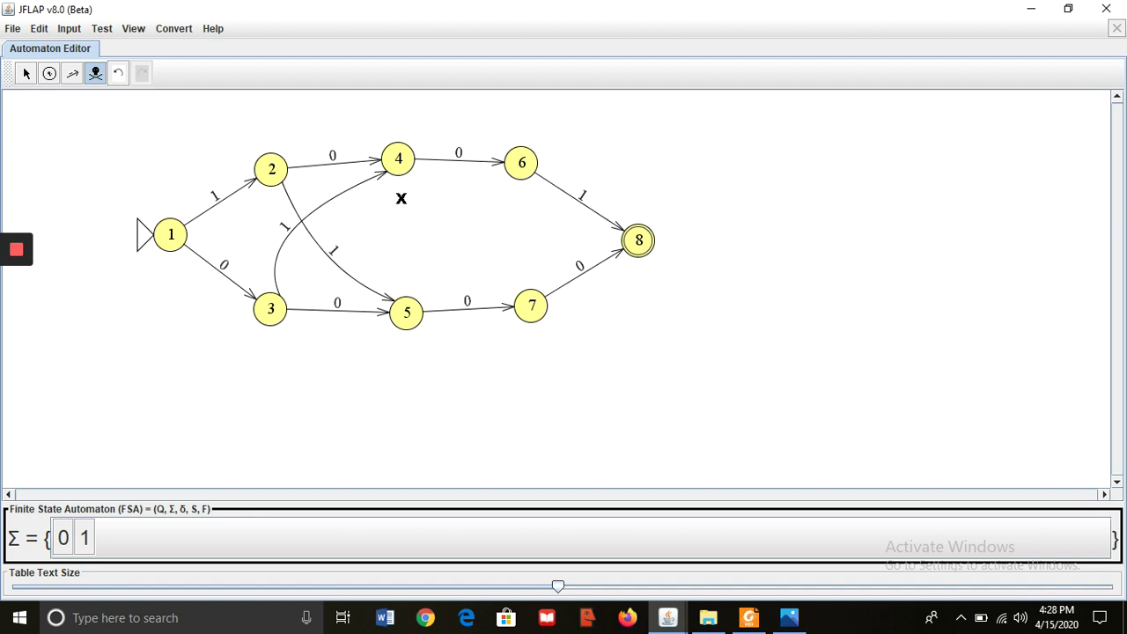
Create a transition from state 4 to state 7 on input 1.
left_click(72, 73)
left_click_drag(398, 176, 539, 305)
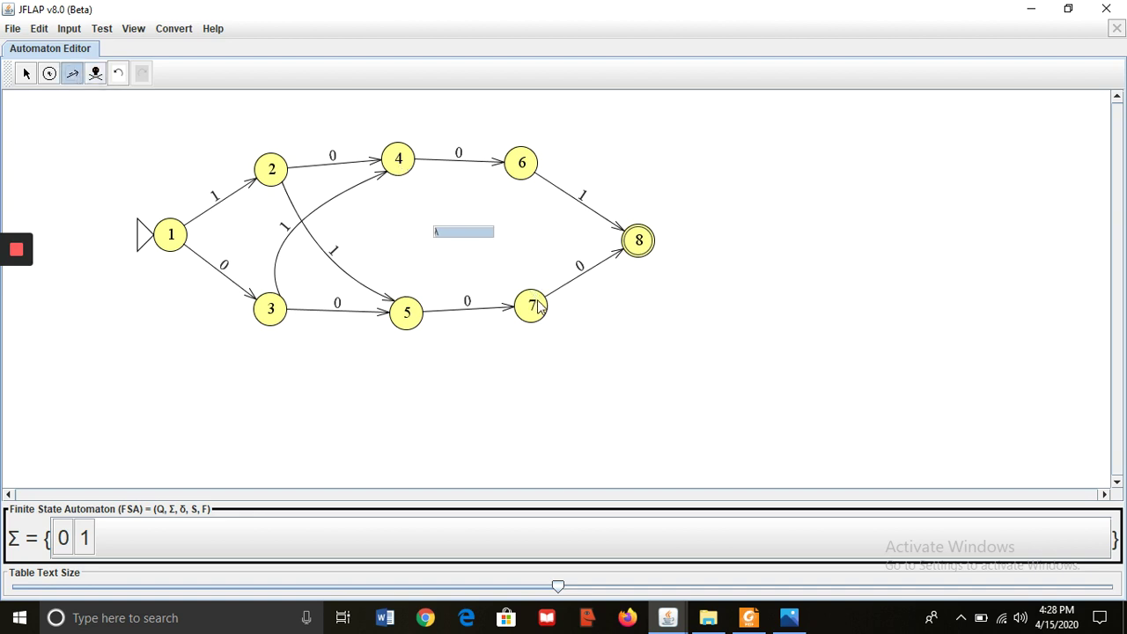
type("1")
left_click(627, 348)
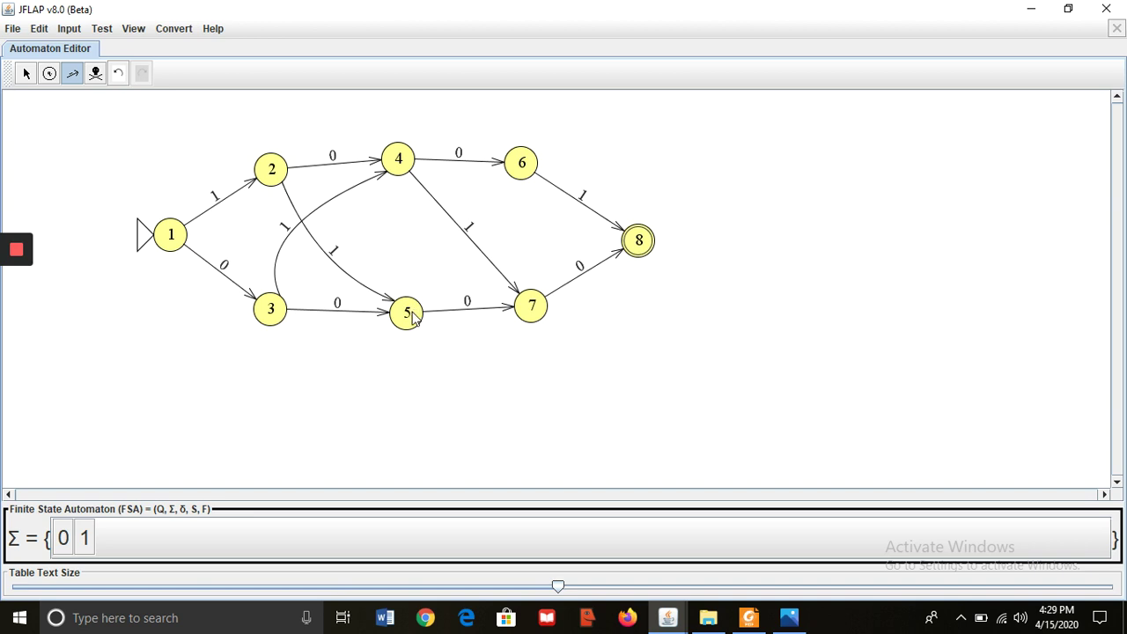
Create a transition from state 5 to state 6 on input 1, and bend it and the 4-to-7 transition into curves.
left_click_drag(401, 310, 523, 170)
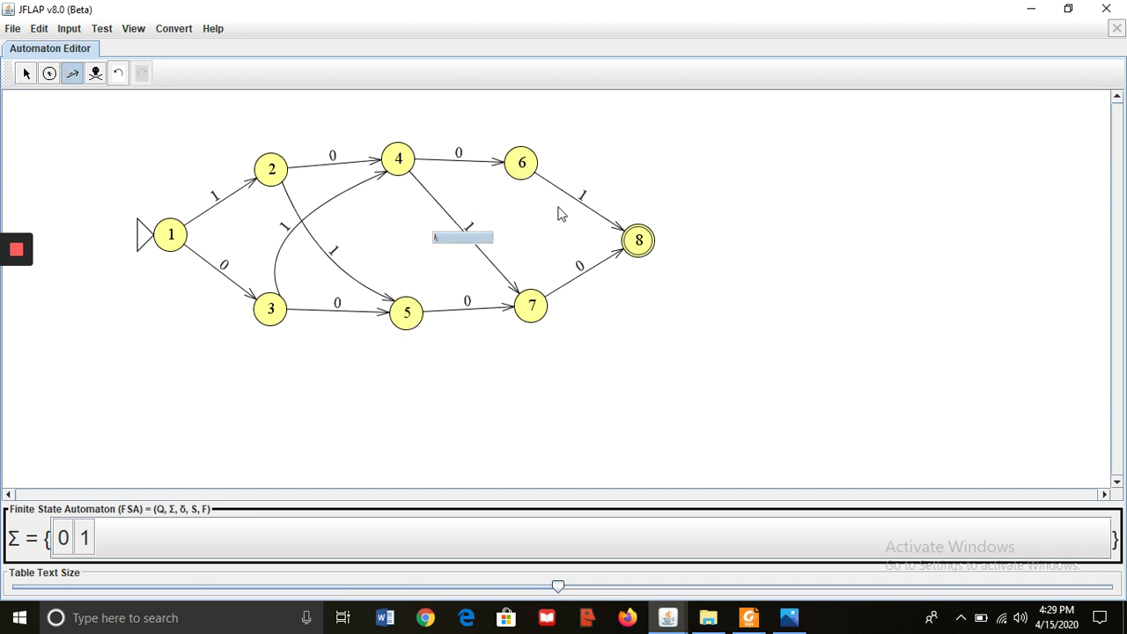
type("1")
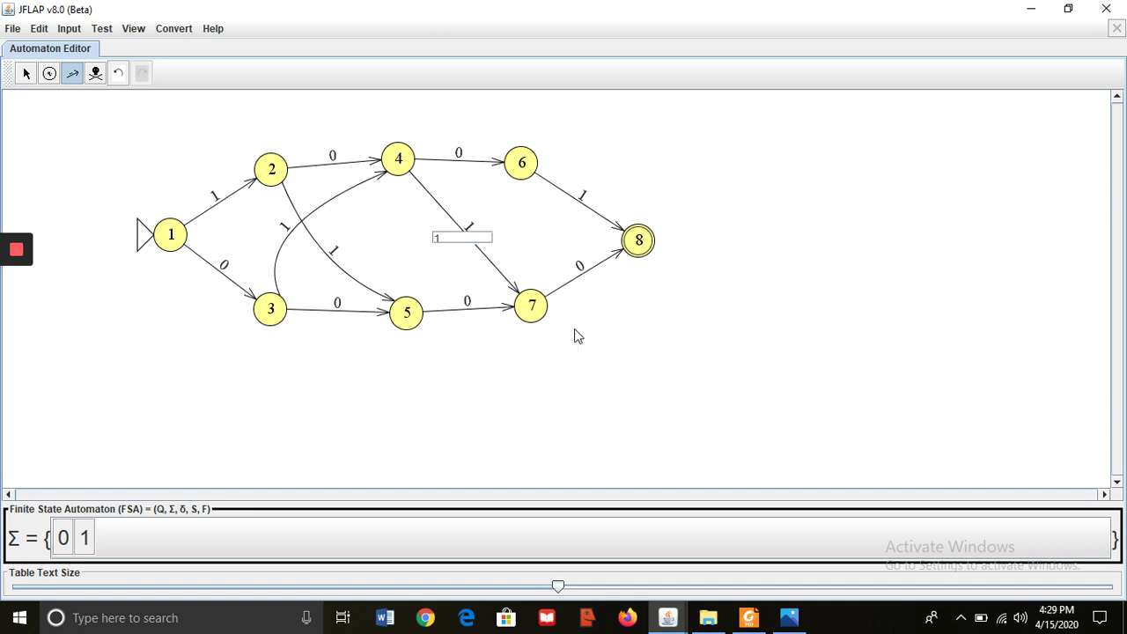
key("Return")
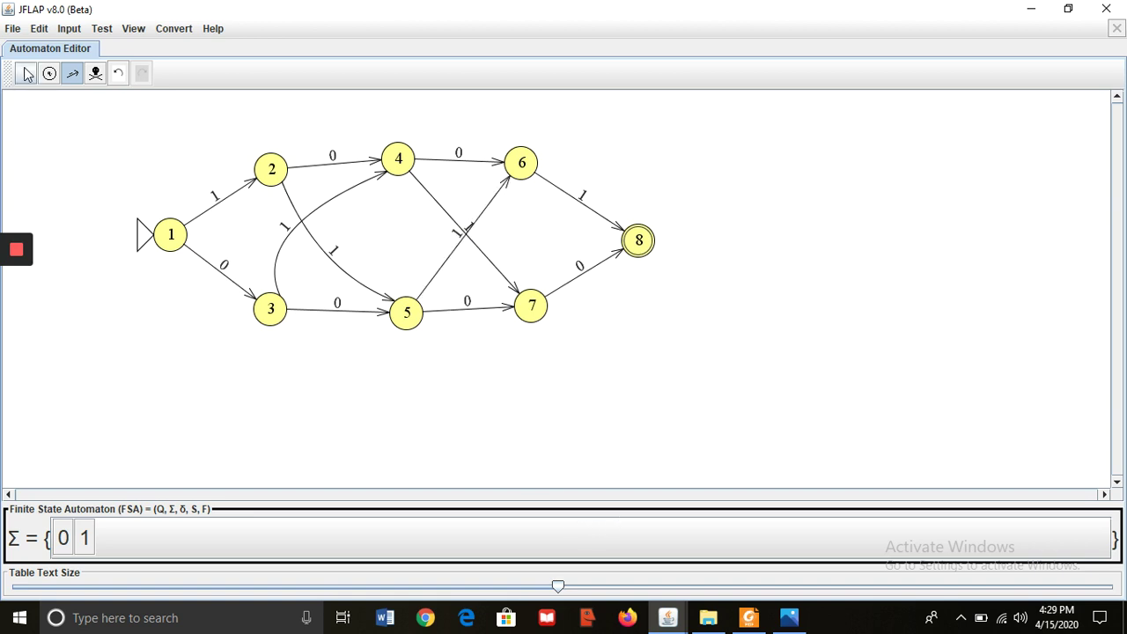
left_click(25, 73)
left_click_drag(473, 250, 390, 228)
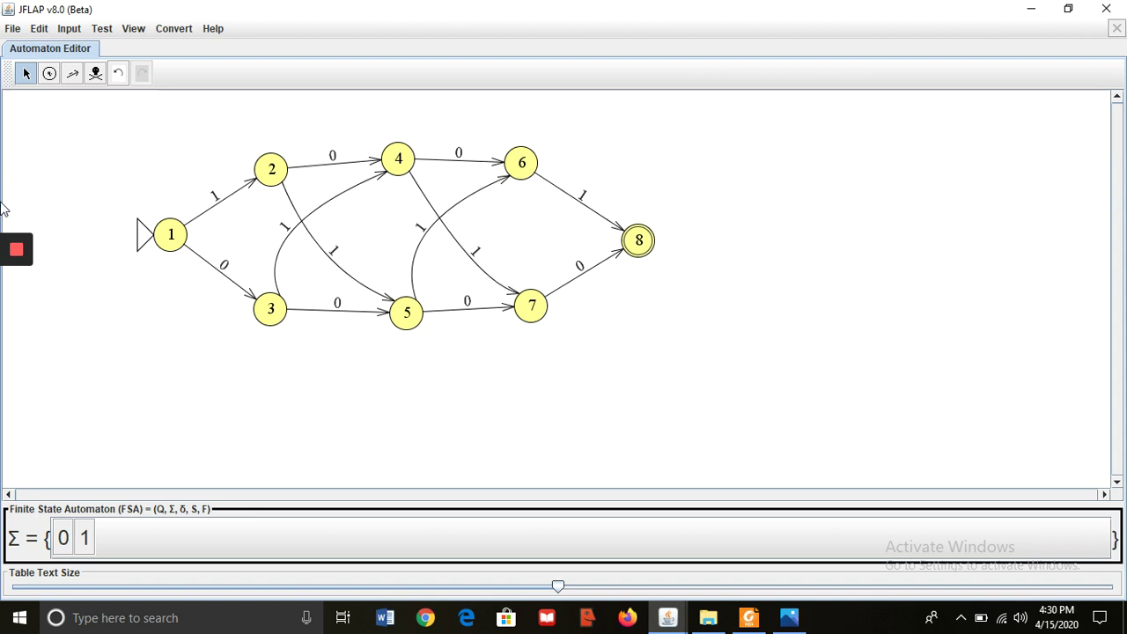
left_click(73, 76)
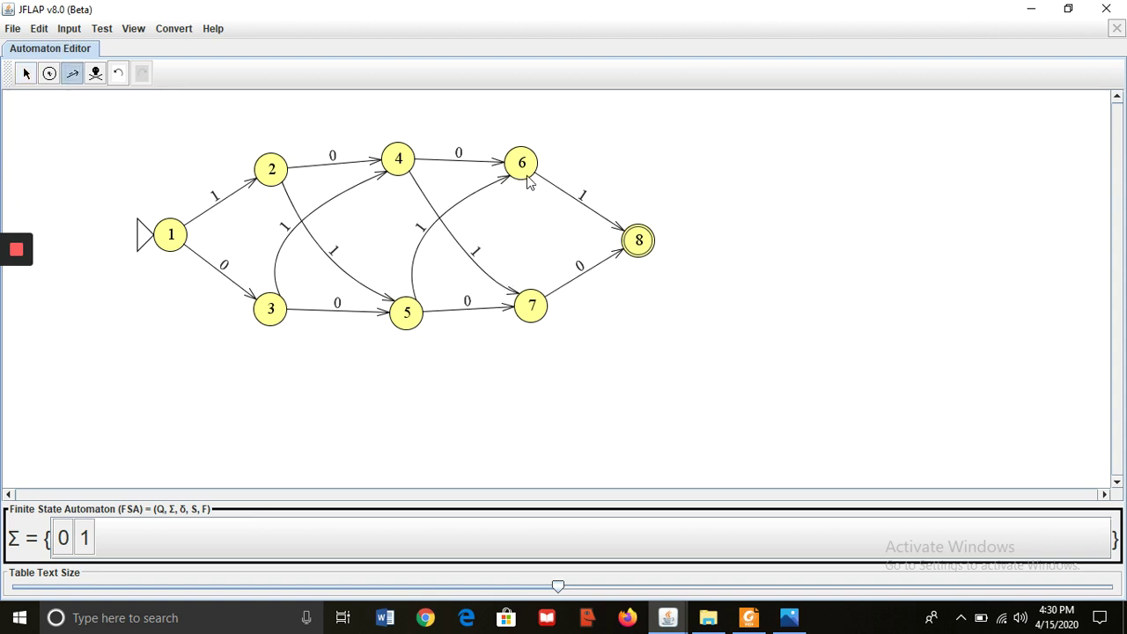
left_click_drag(526, 179, 534, 312)
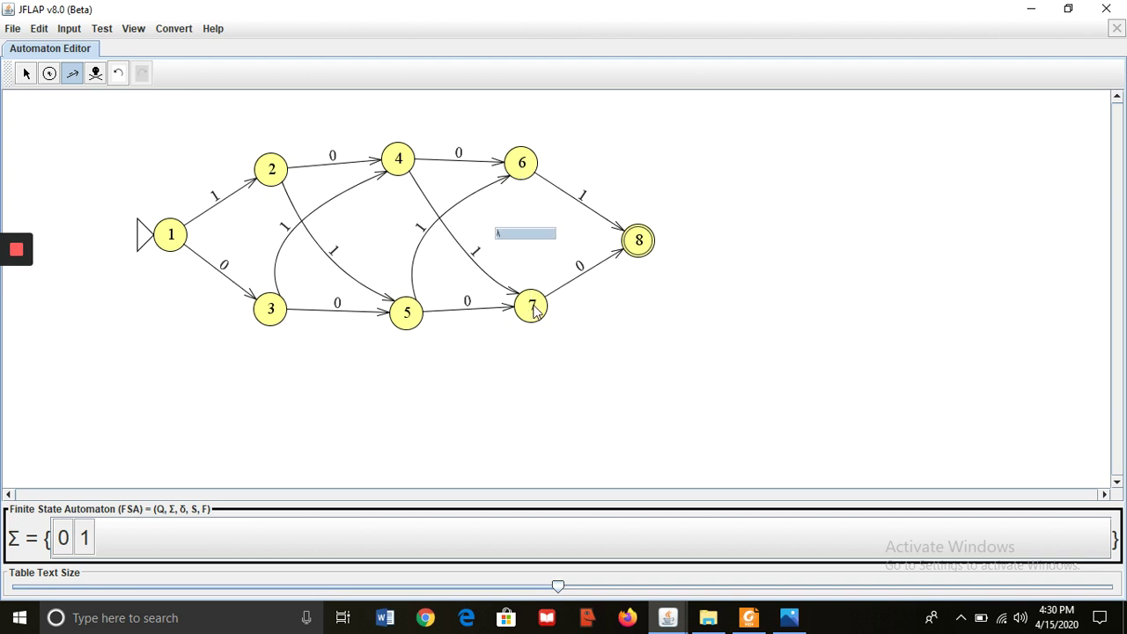
type("0")
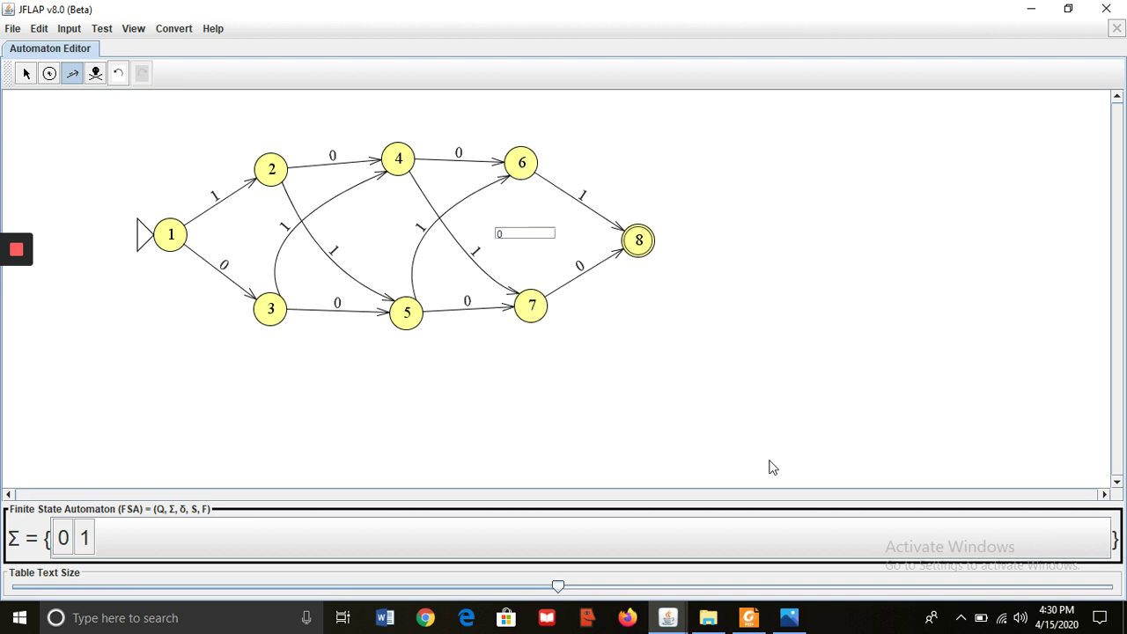
key("Return")
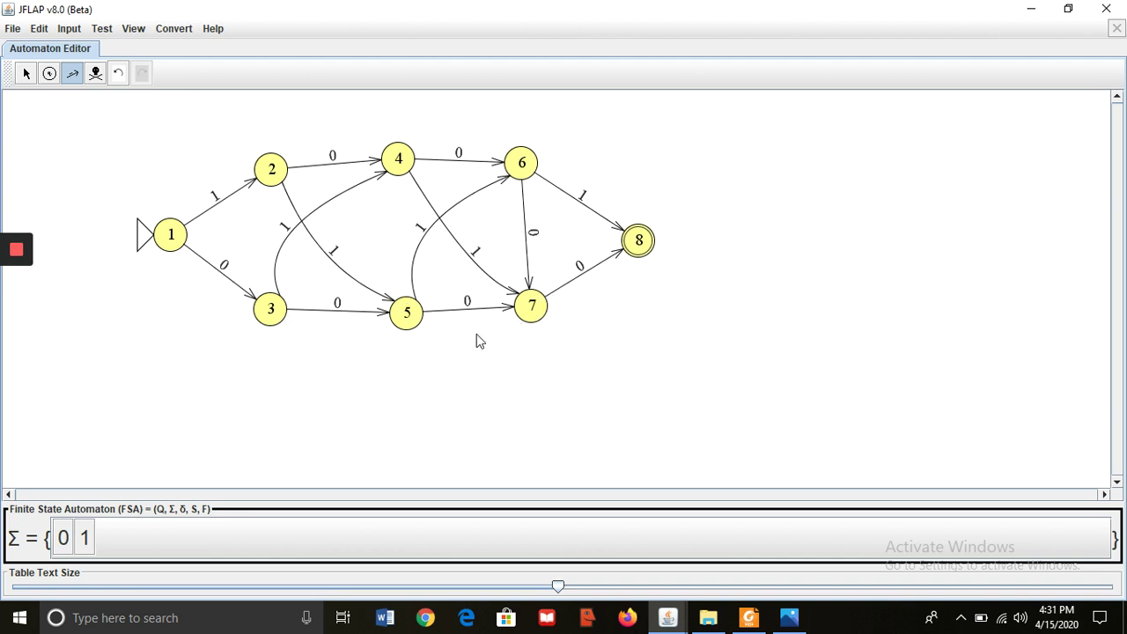
left_click(94, 78)
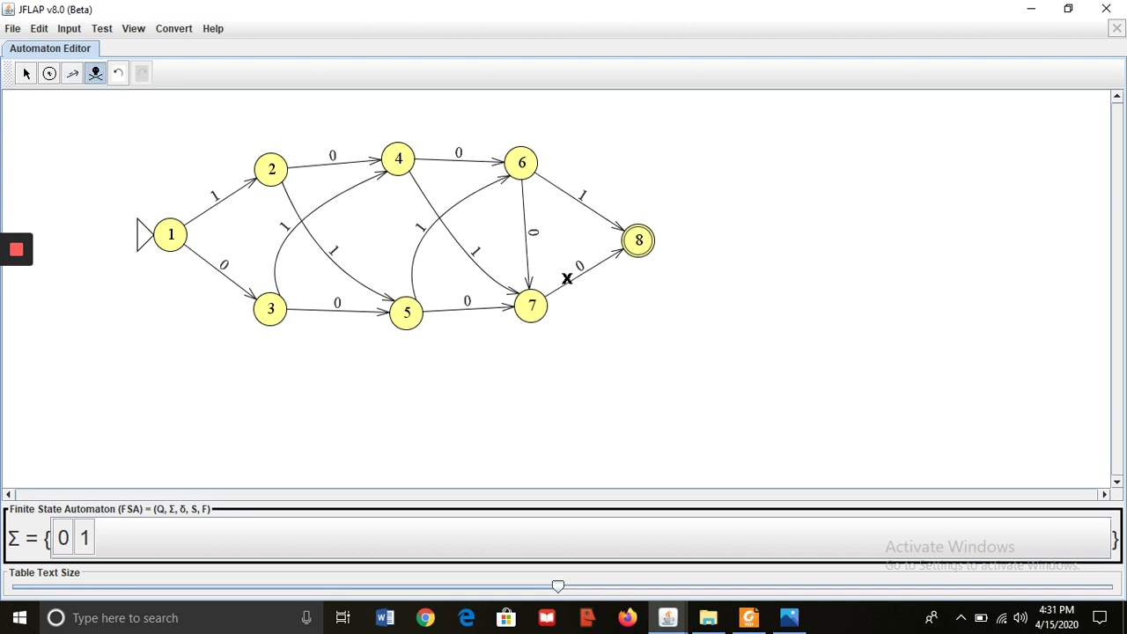
left_click(526, 231)
Add a self-loop on state 6 for input 0.
left_click(79, 77)
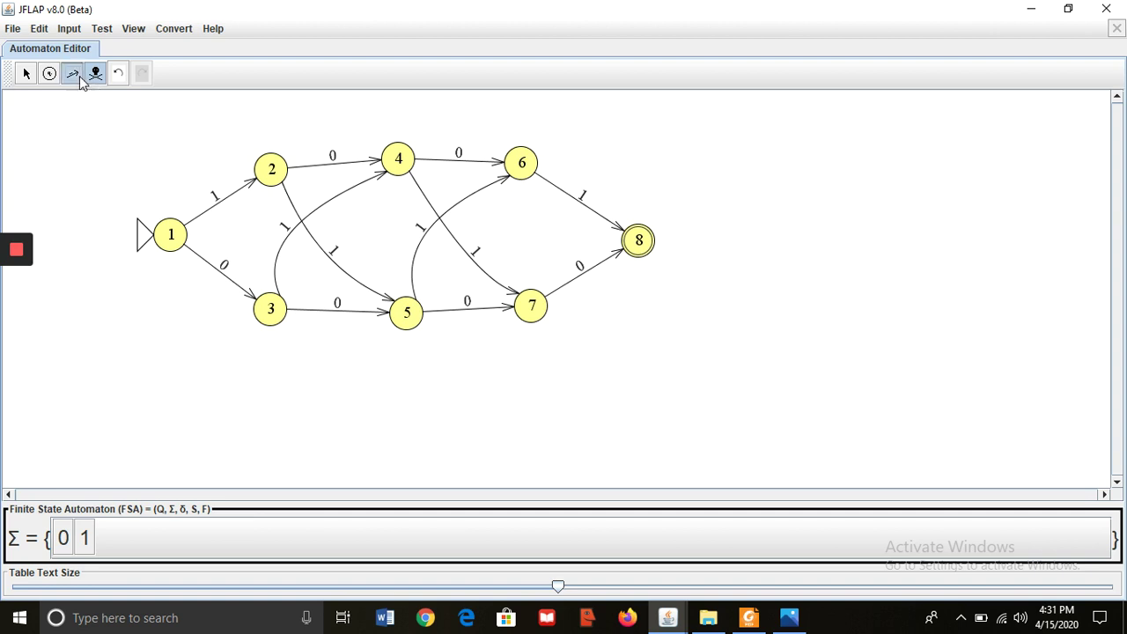
left_click(526, 162)
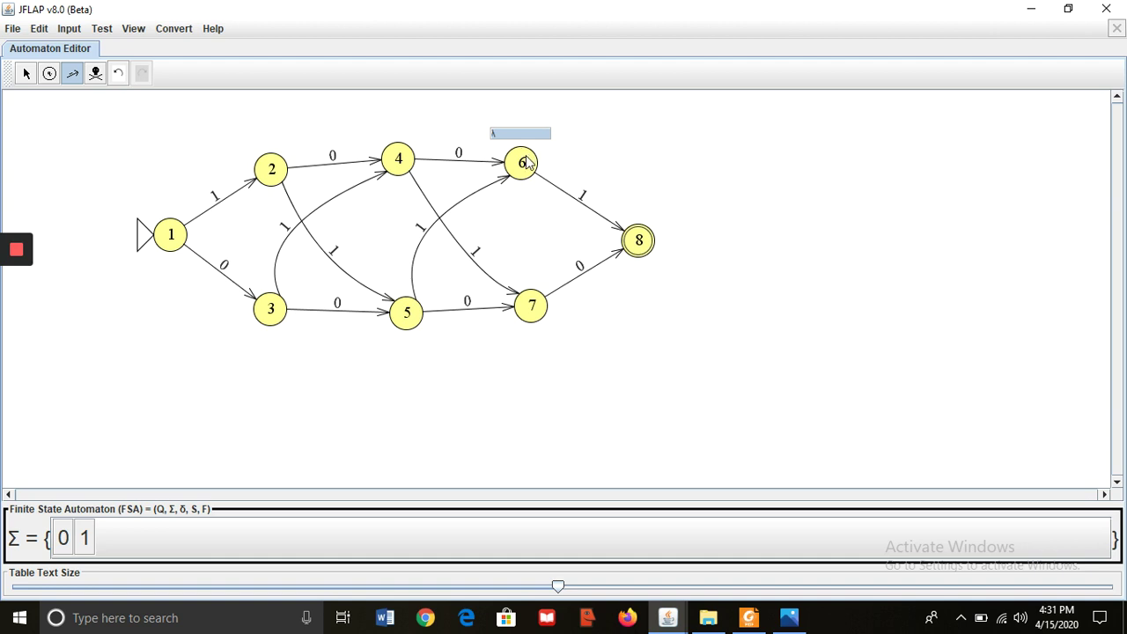
type("0")
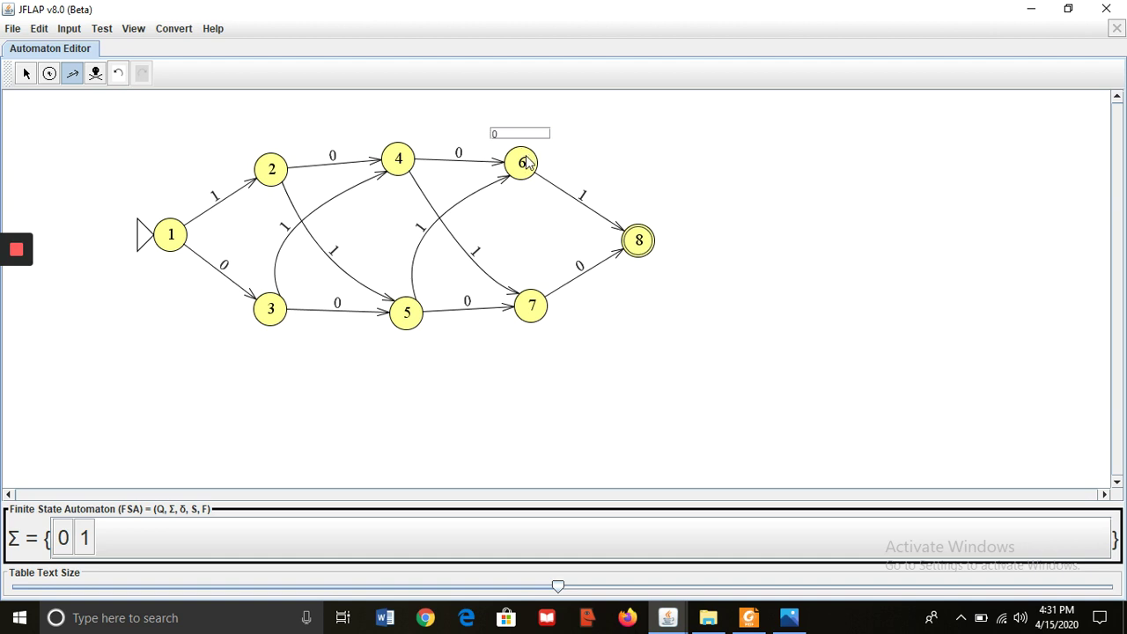
left_click(834, 205)
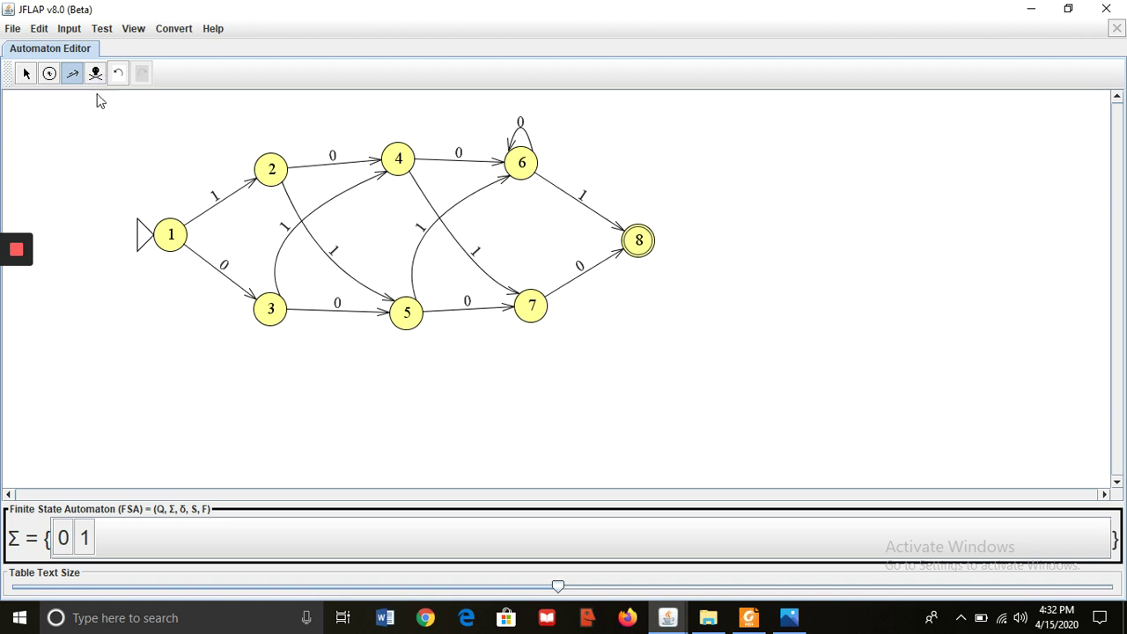
left_click_drag(544, 306, 644, 263)
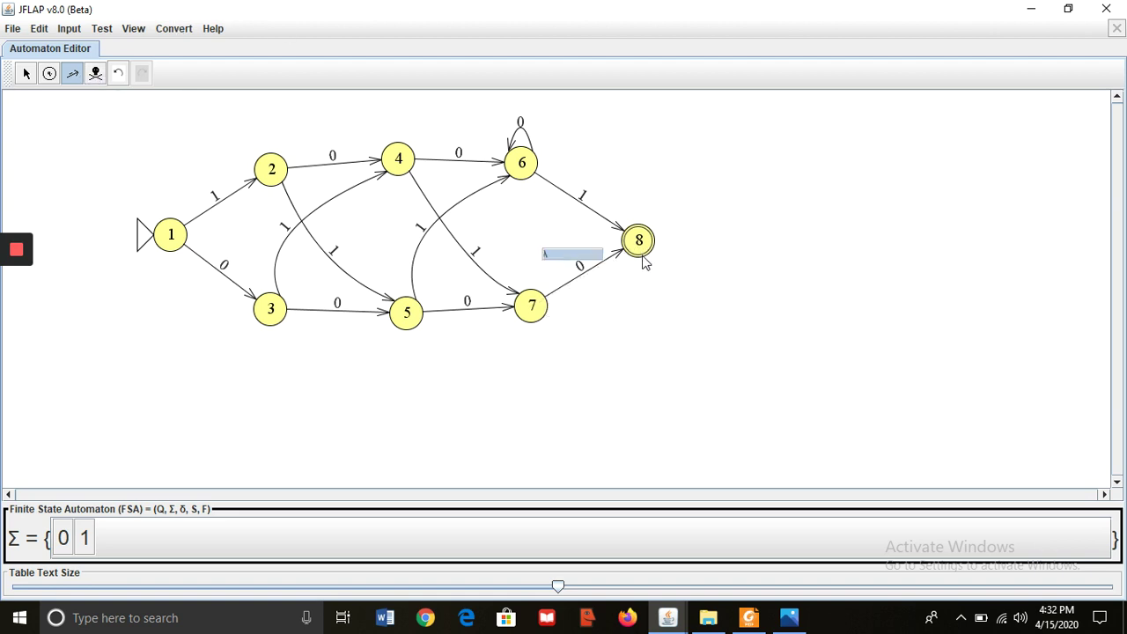
type("1")
key("Return")
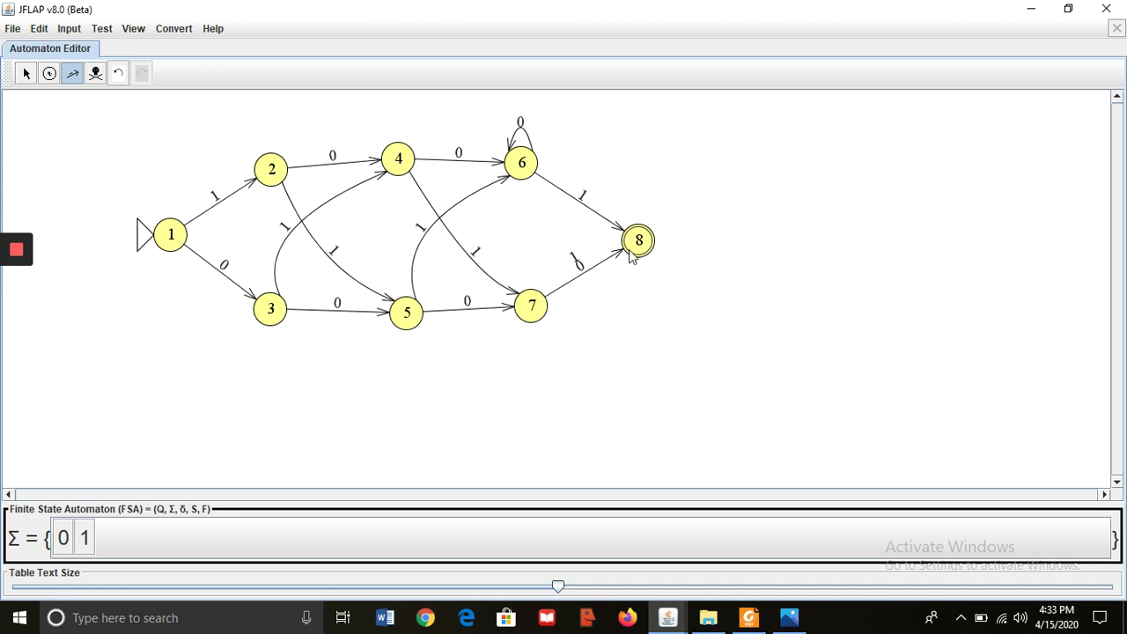
key("ctrl+z")
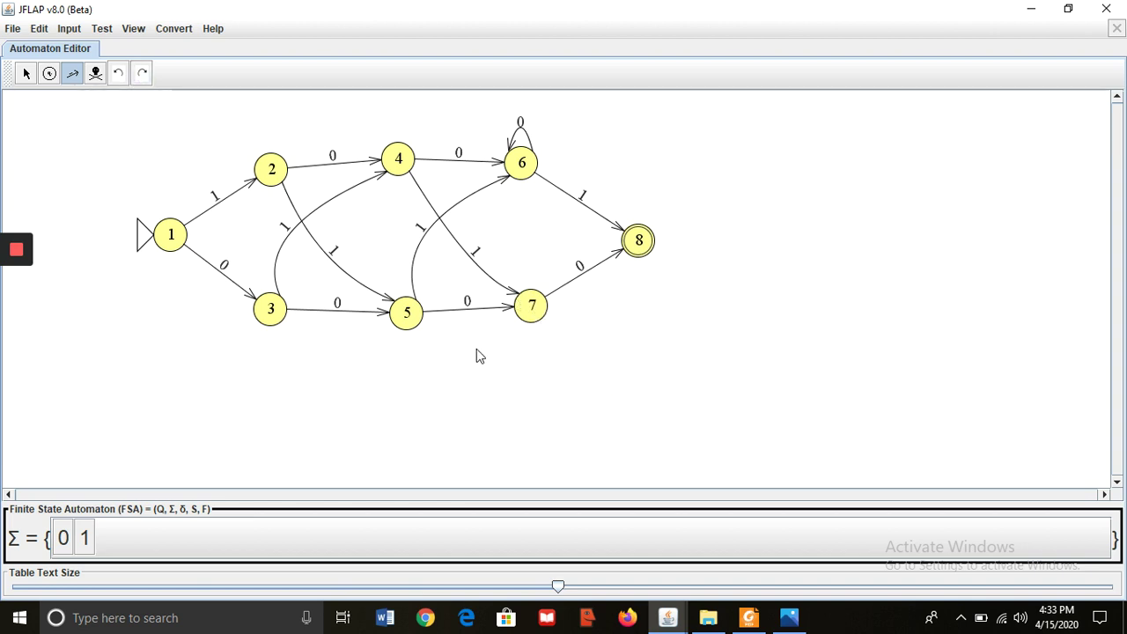
Create a transition from state 7 to state 6 on input 1.
left_click_drag(530, 304, 533, 175)
type("1")
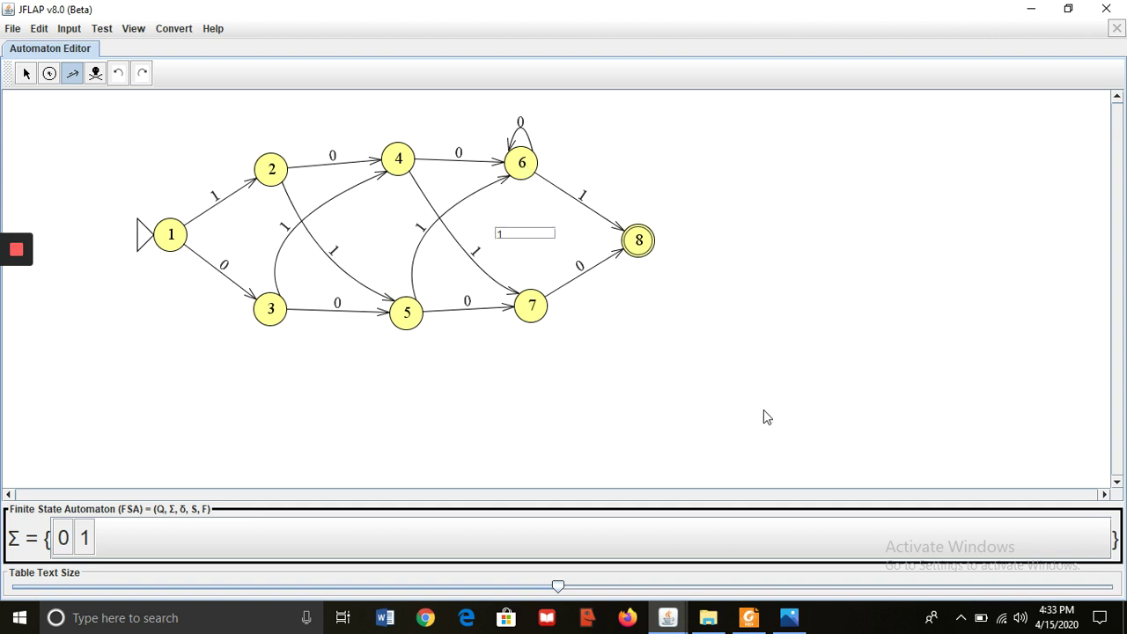
key("Return")
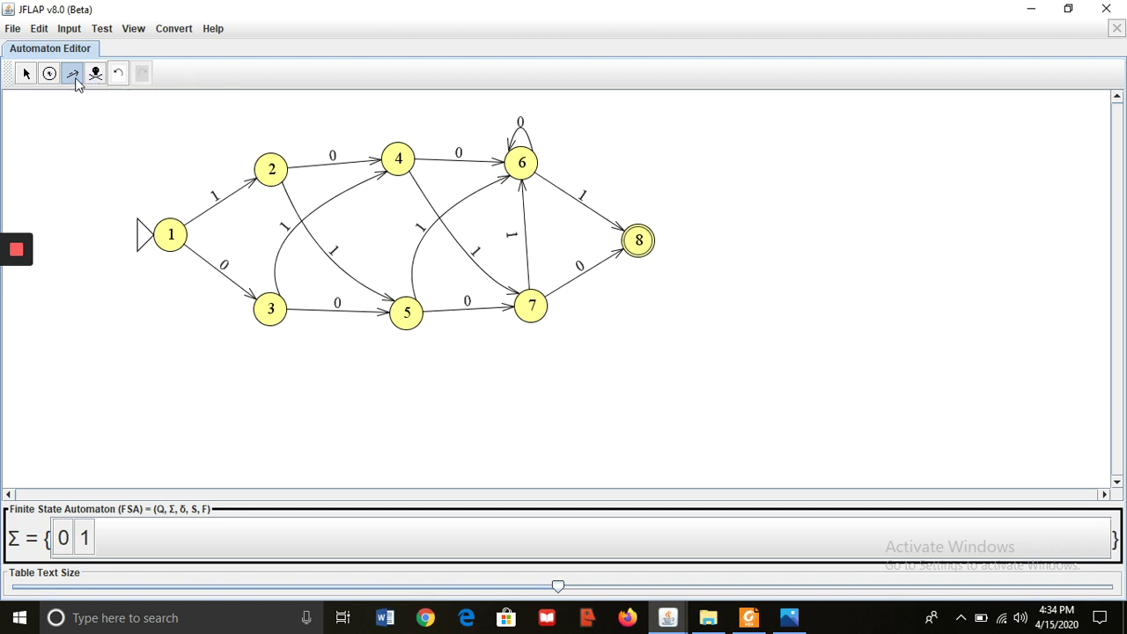
Add a self-loop on final state 8 for input 0.
left_click(645, 240)
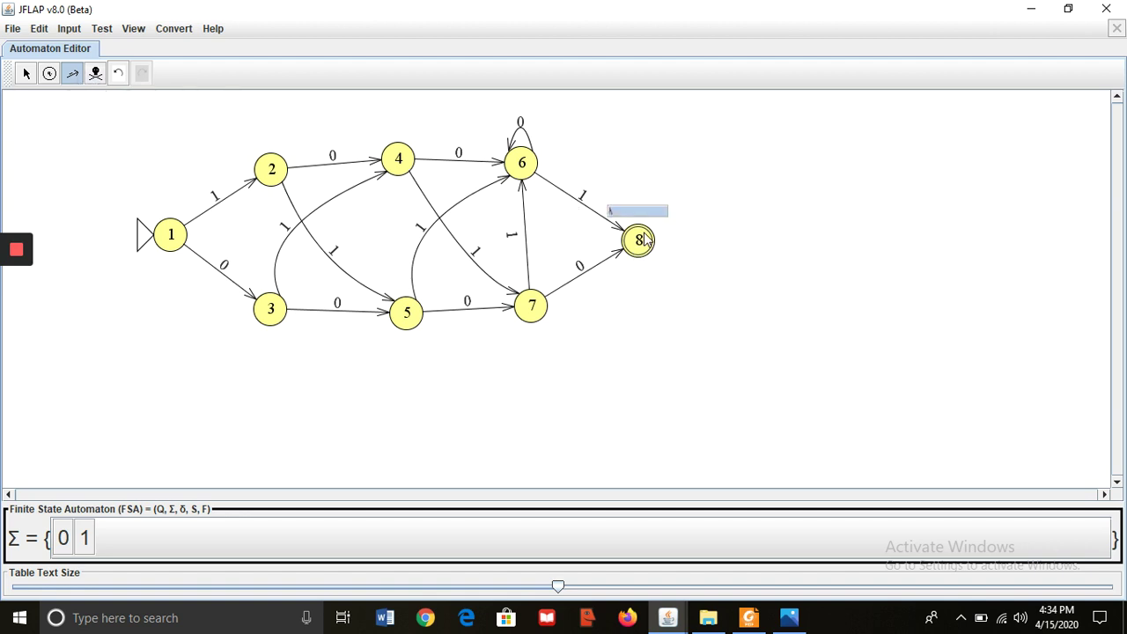
type("0")
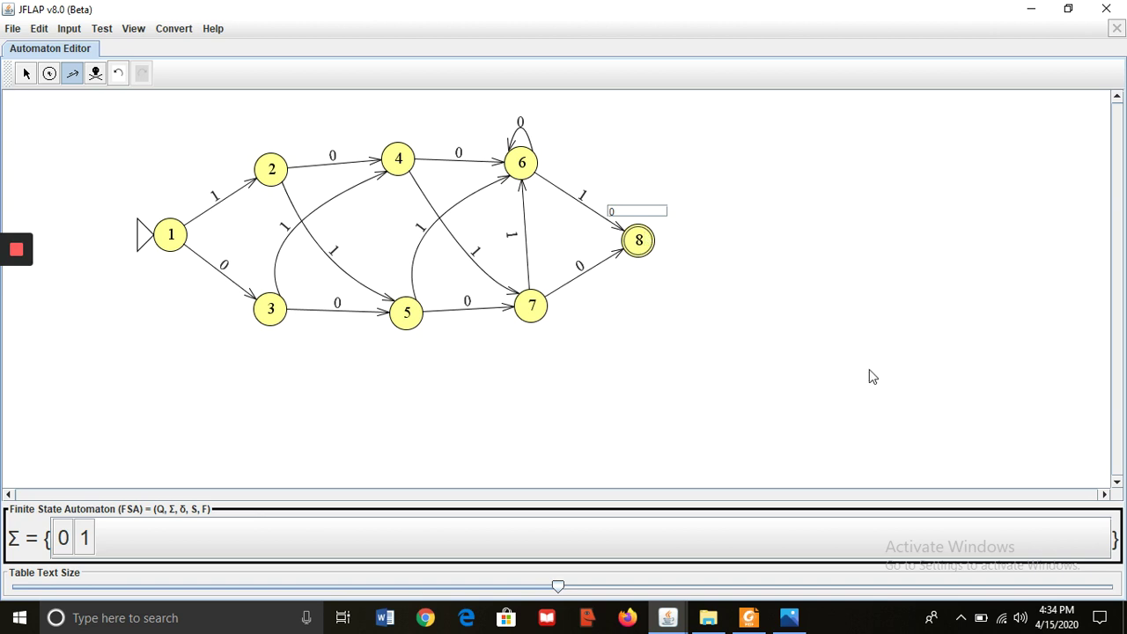
left_click(868, 370)
left_click(626, 249)
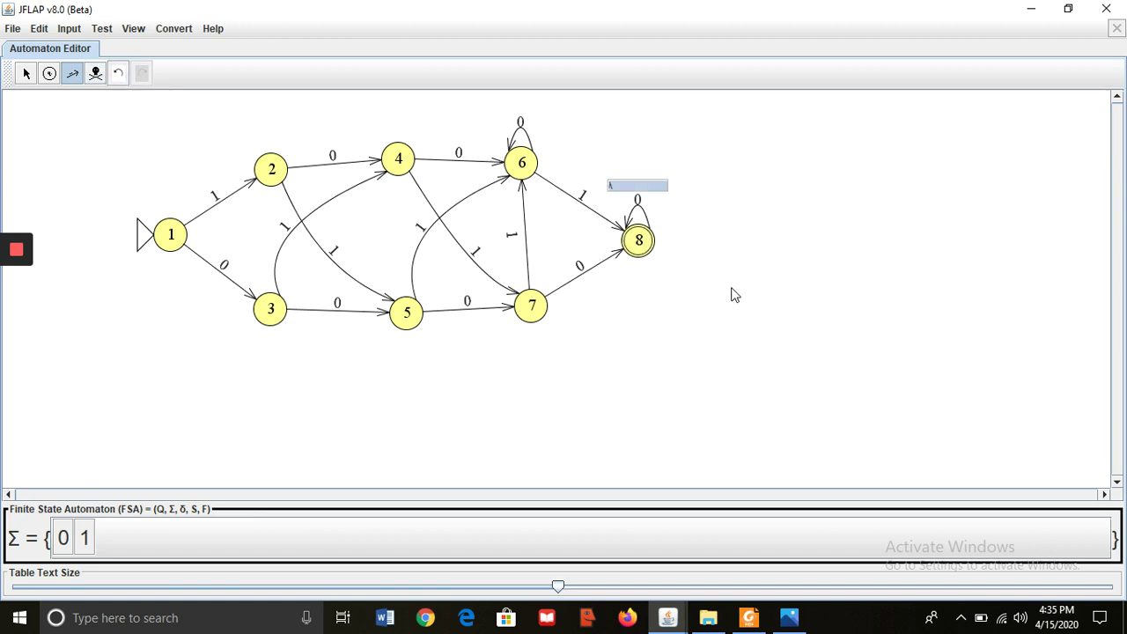
type("1")
key("Return")
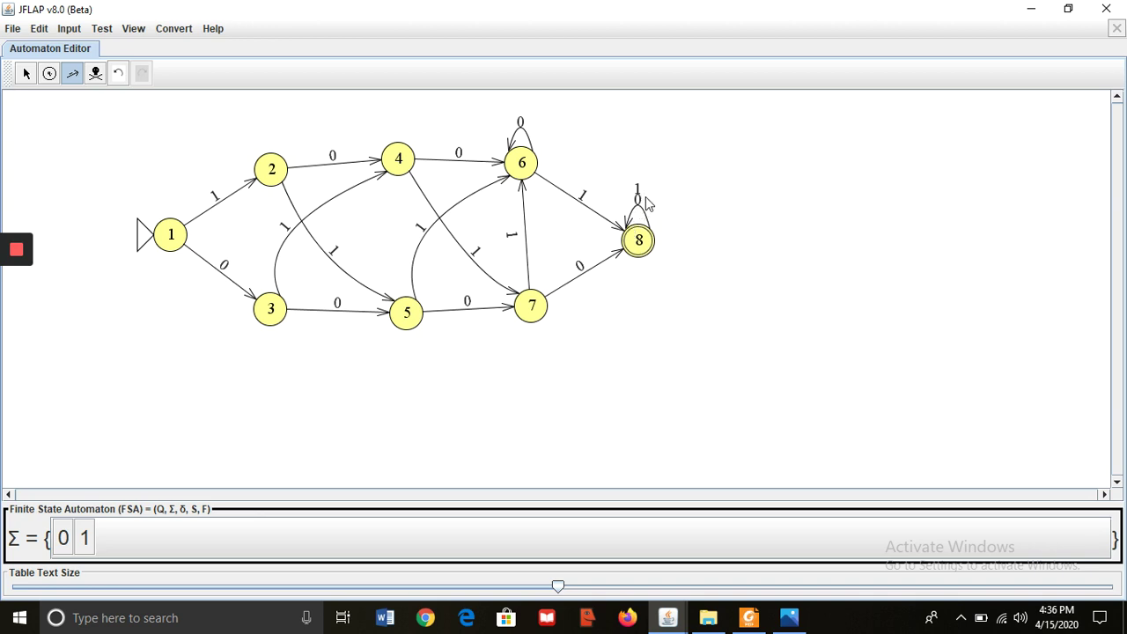
left_click(115, 79)
left_click(71, 73)
left_click_drag(647, 251, 533, 308)
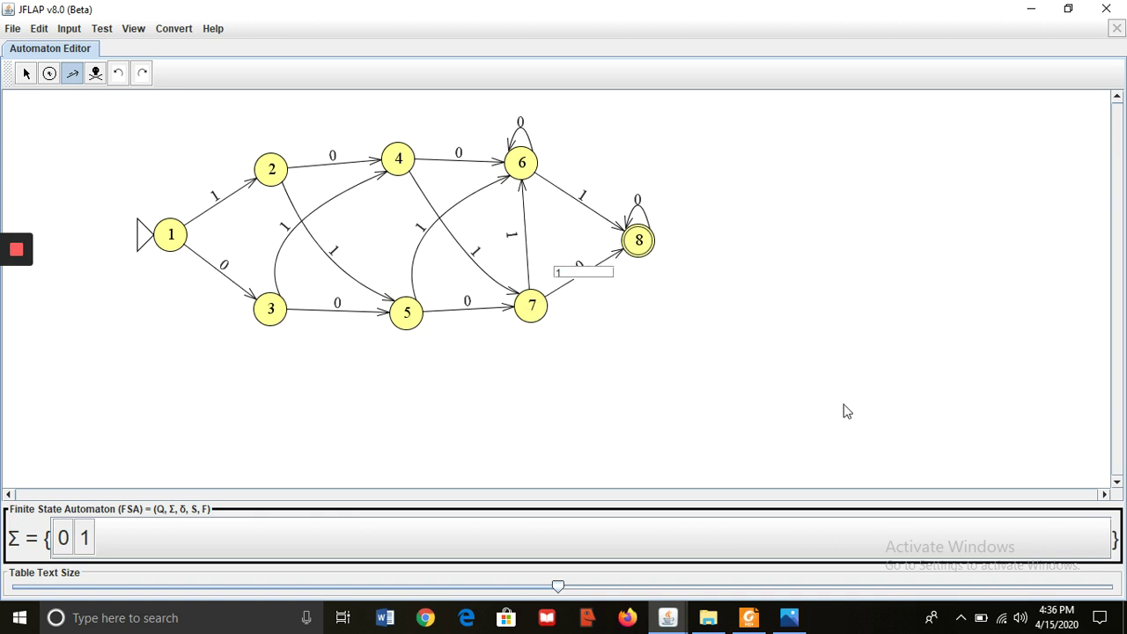
type("1")
key("Return")
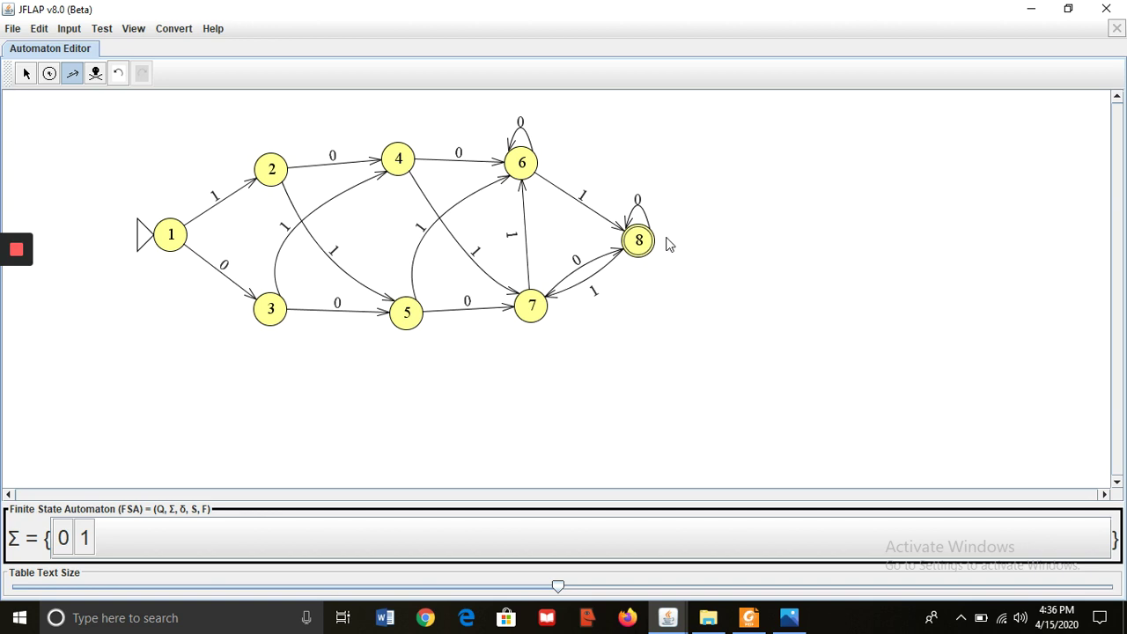
left_click(95, 76)
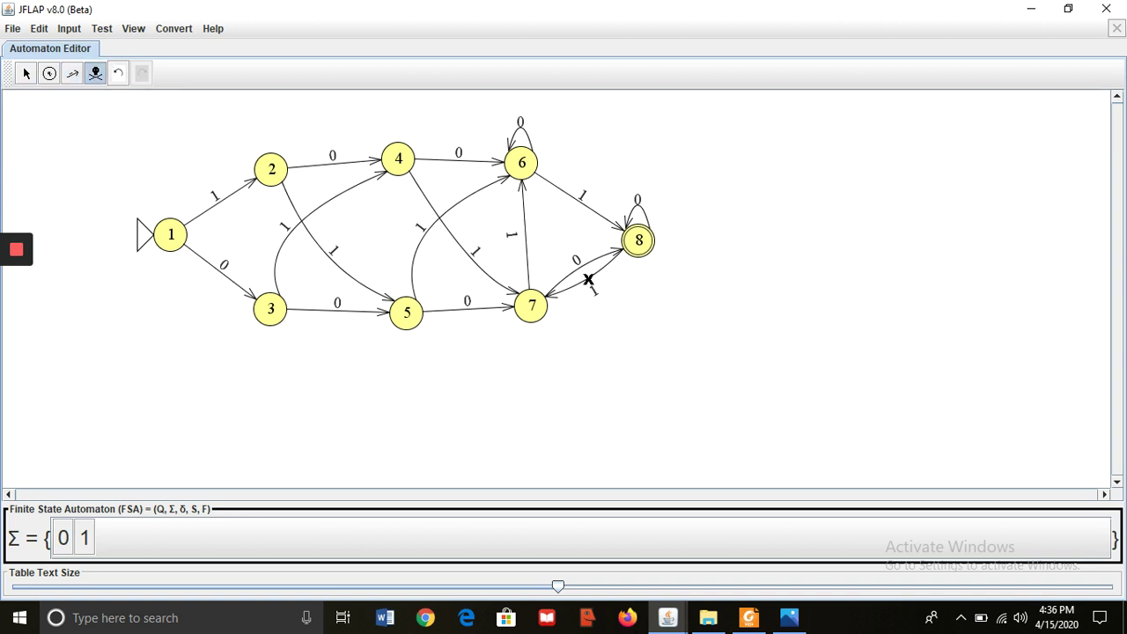
left_click(590, 280)
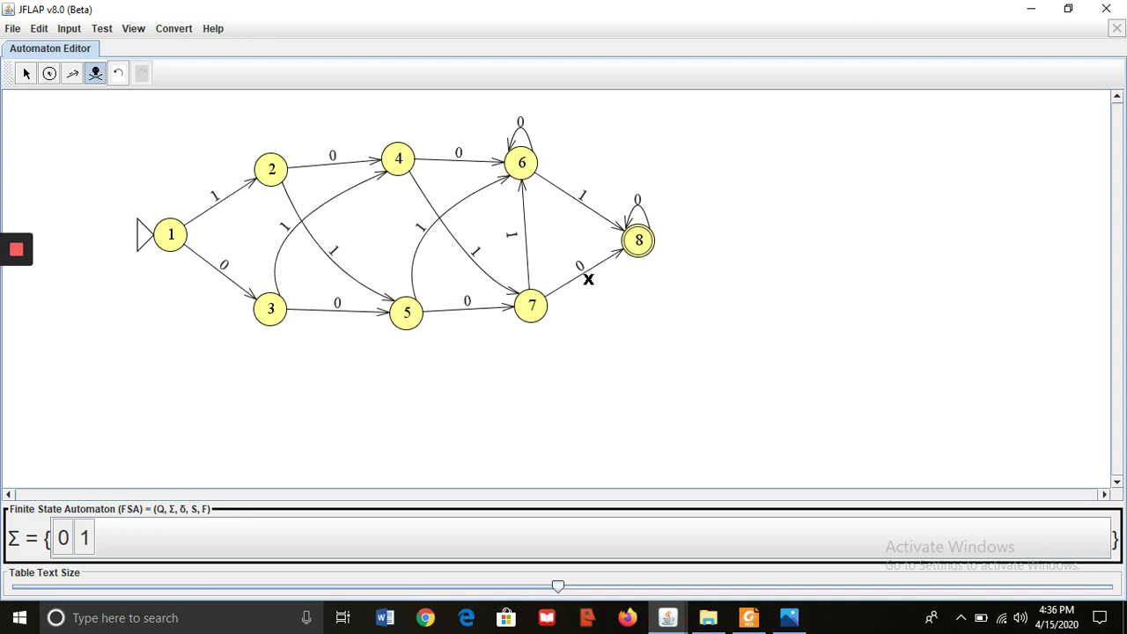
Create a transition from final state 8 back to state 6 on input 1.
left_click(72, 73)
left_click_drag(638, 245, 528, 194)
type("1")
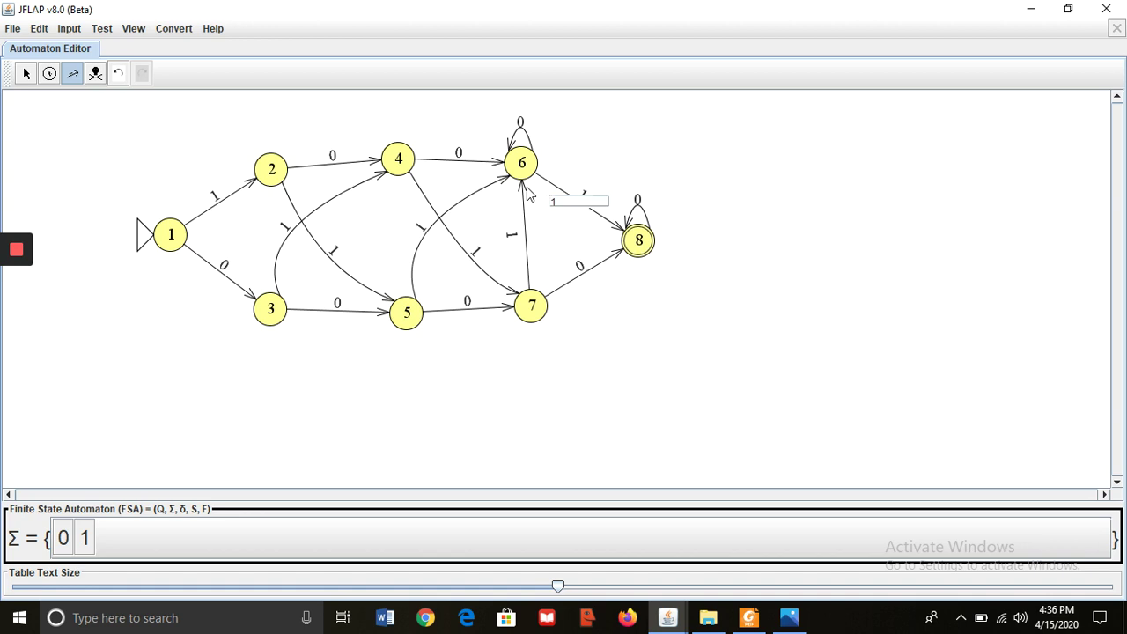
key("Return")
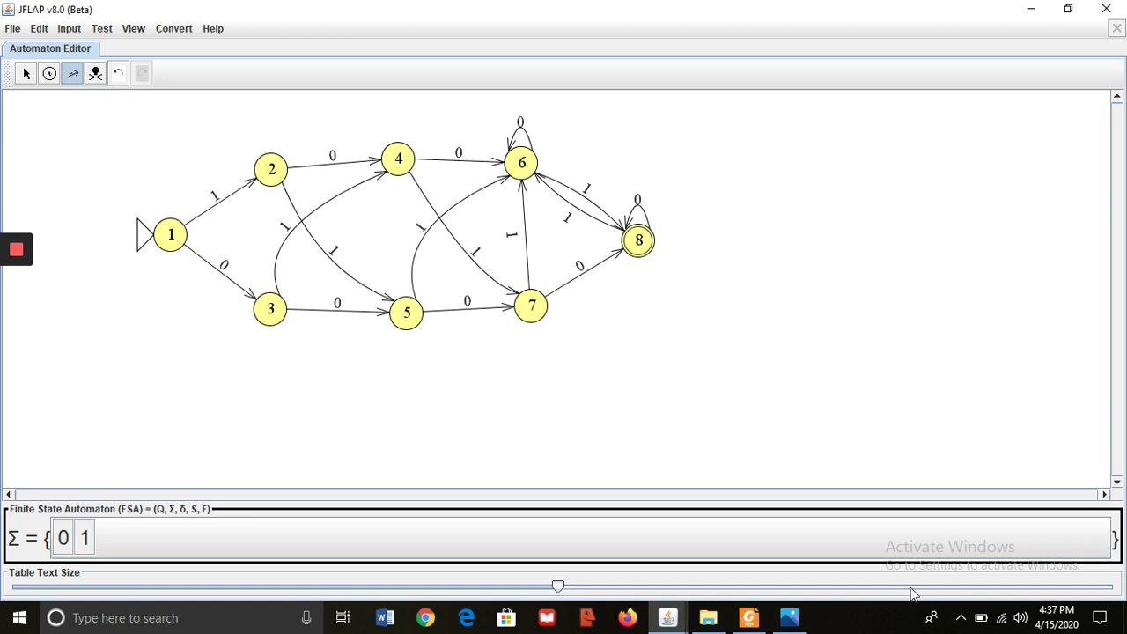
Open a multiple run for the automaton and clear all existing test strings from the input table.
left_click(69, 30)
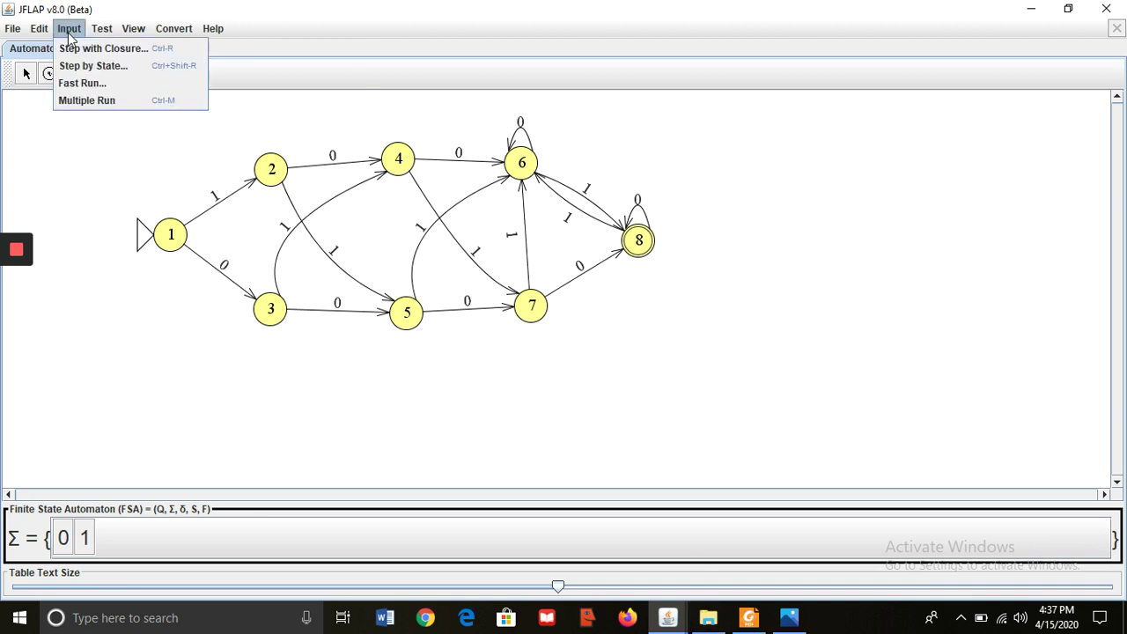
left_click(86, 101)
double_click(807, 9)
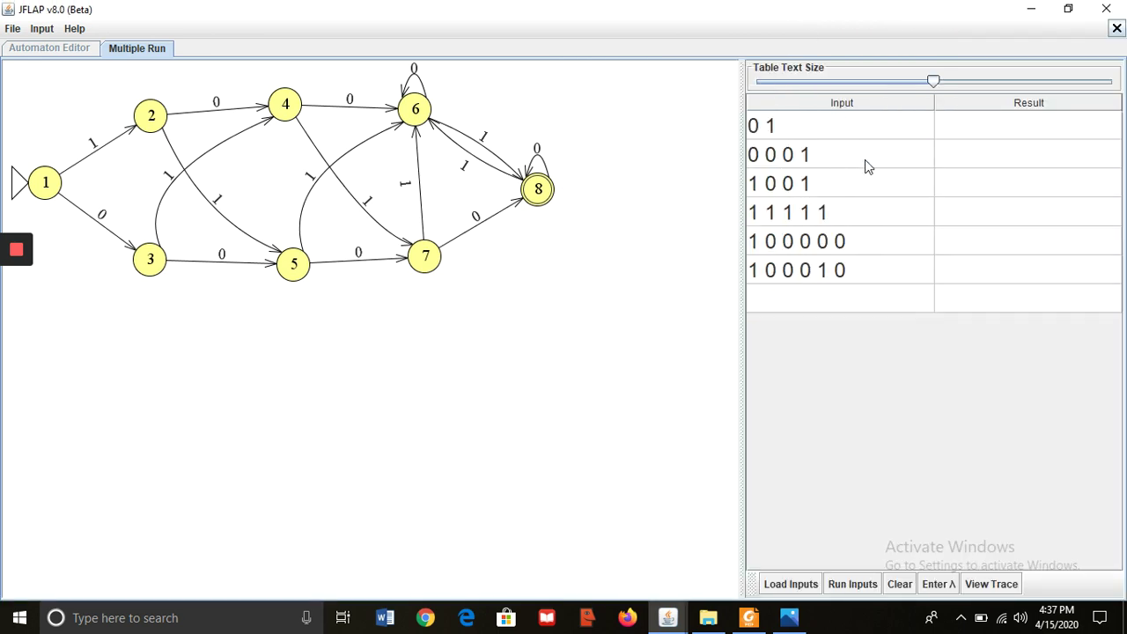
left_click(905, 587)
Enter 0000, 1001 and 111111 as the first three test strings in the input table.
left_click(767, 124)
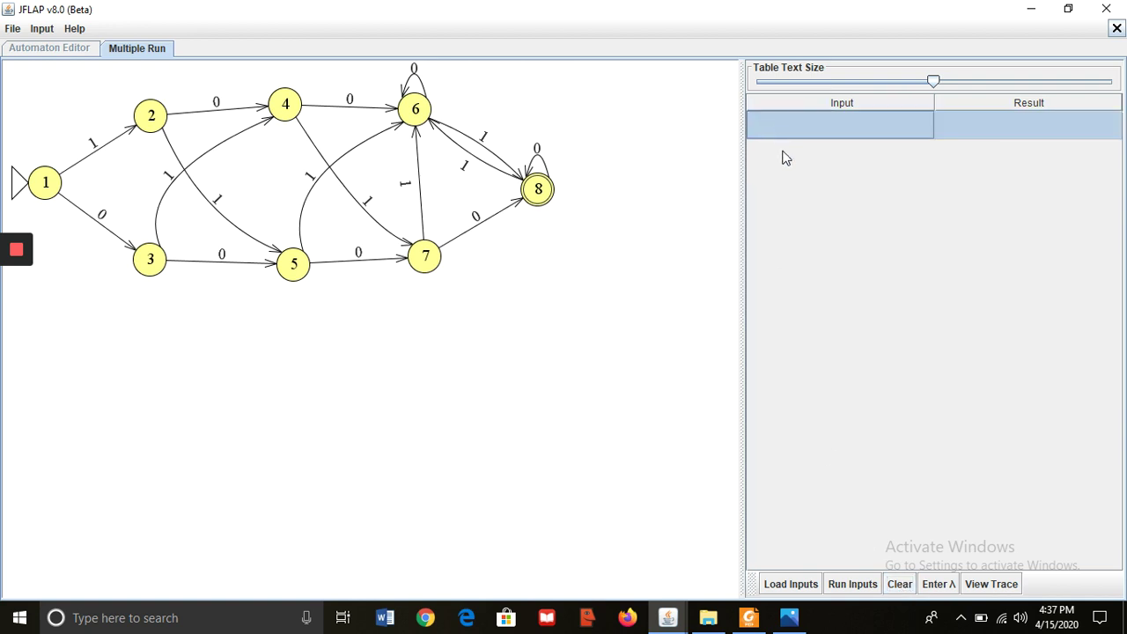
type("0000")
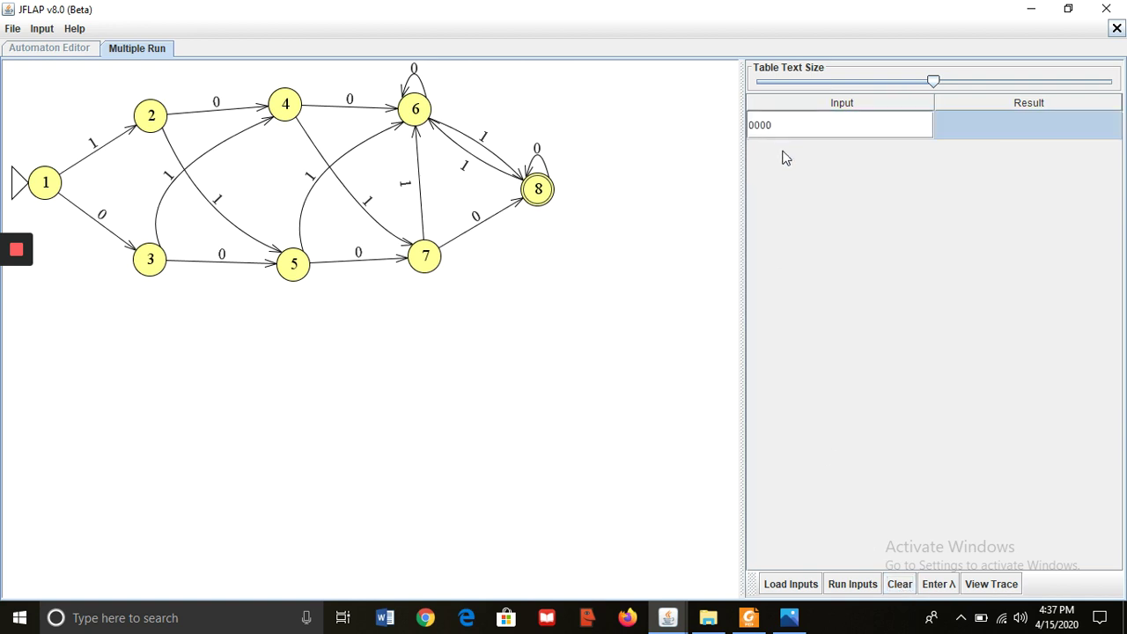
key("Return")
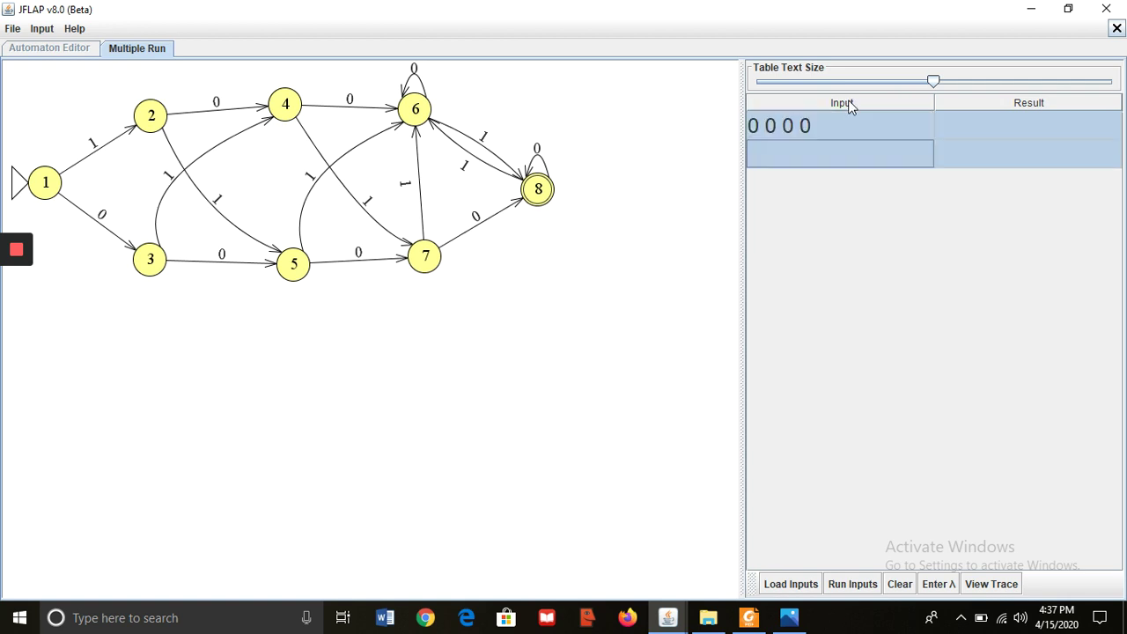
type("1001")
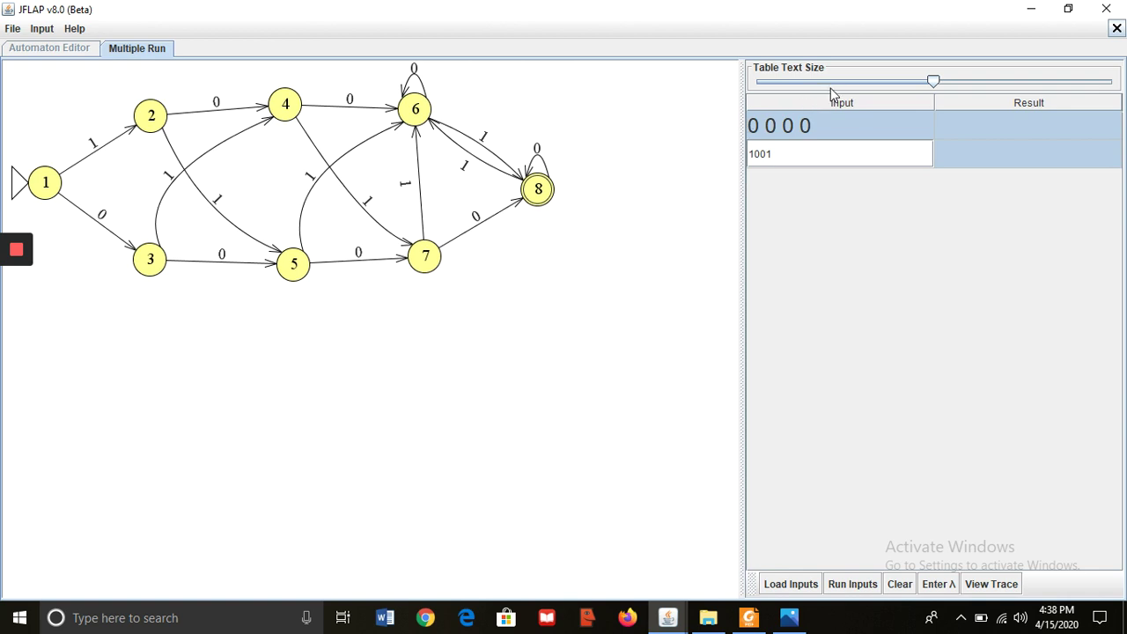
key("Return")
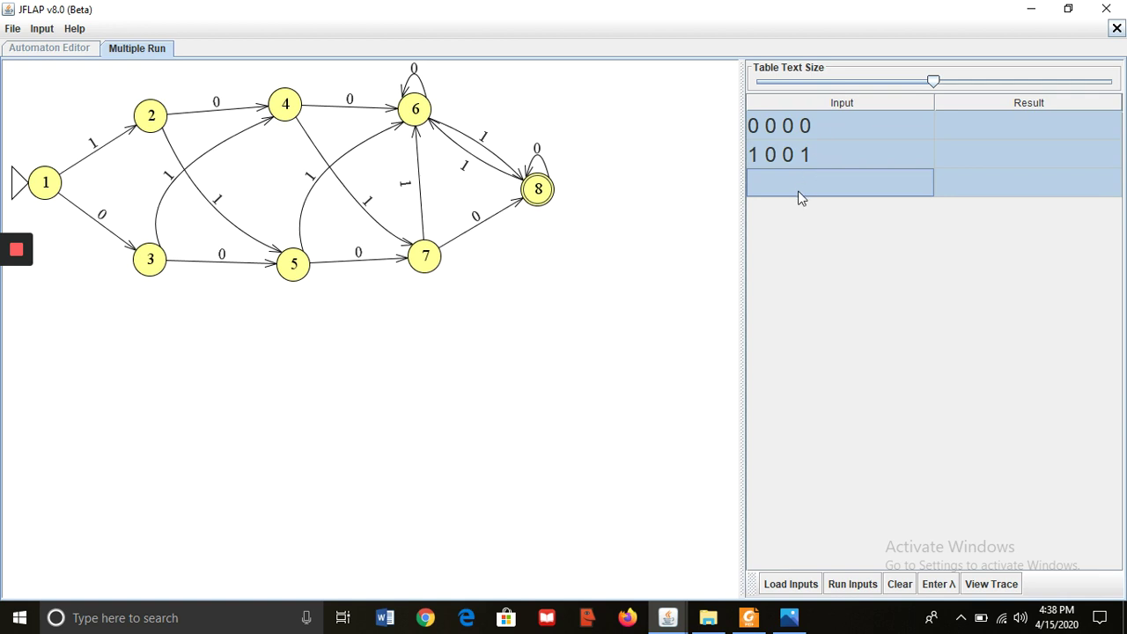
type("111111")
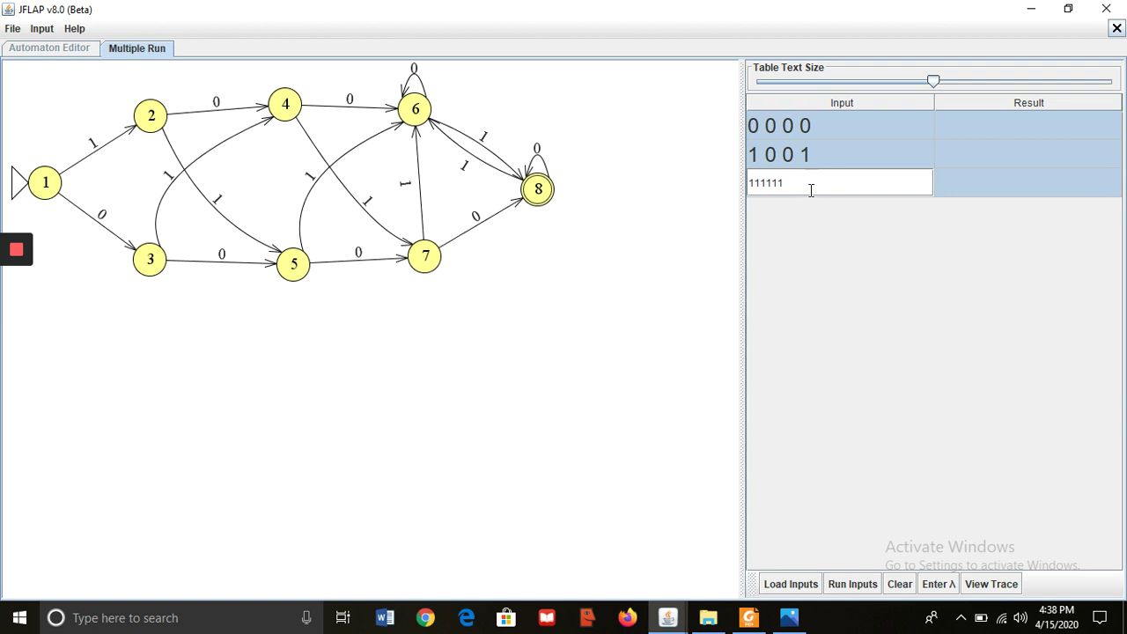
key("Return")
Add 10100011 and 110 as the fourth and fifth test strings.
left_click(792, 215)
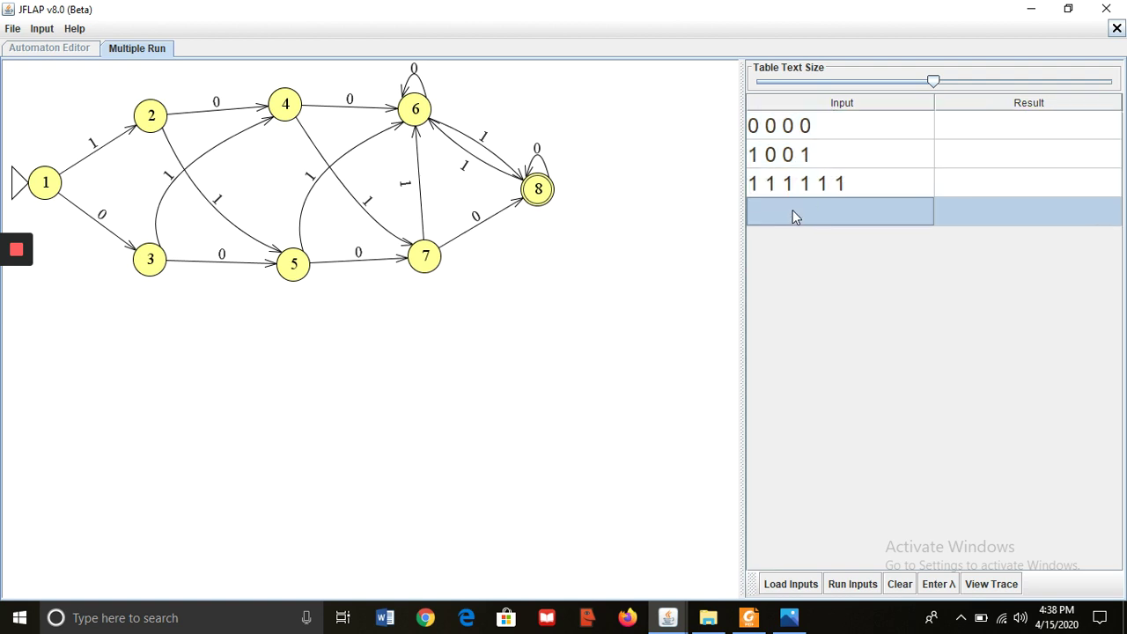
type("10")
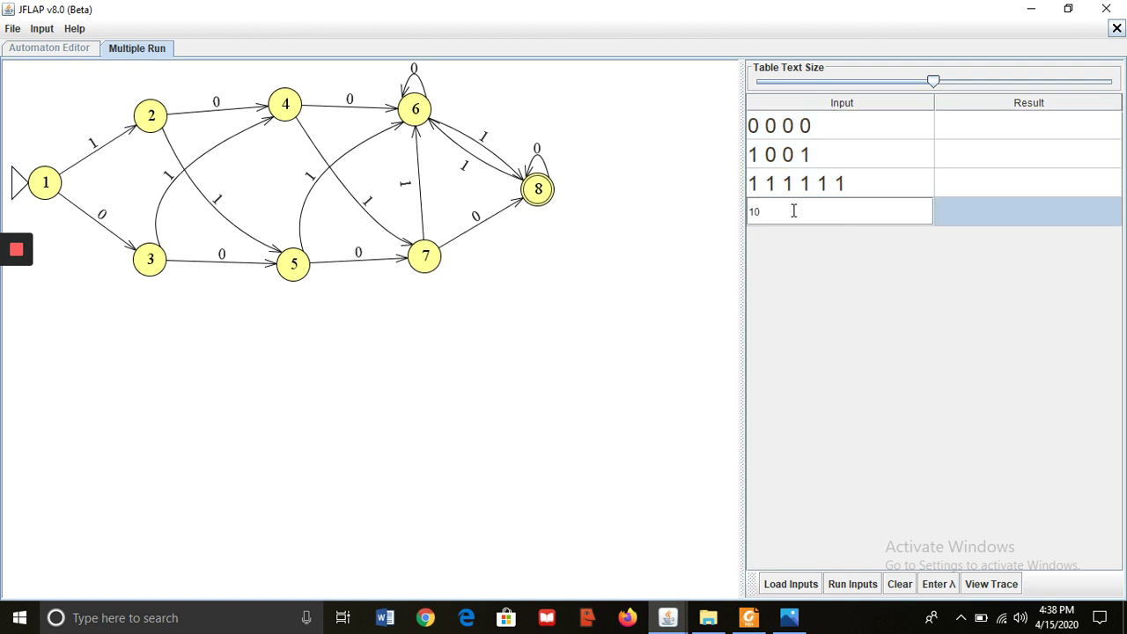
type("100011")
key("Return")
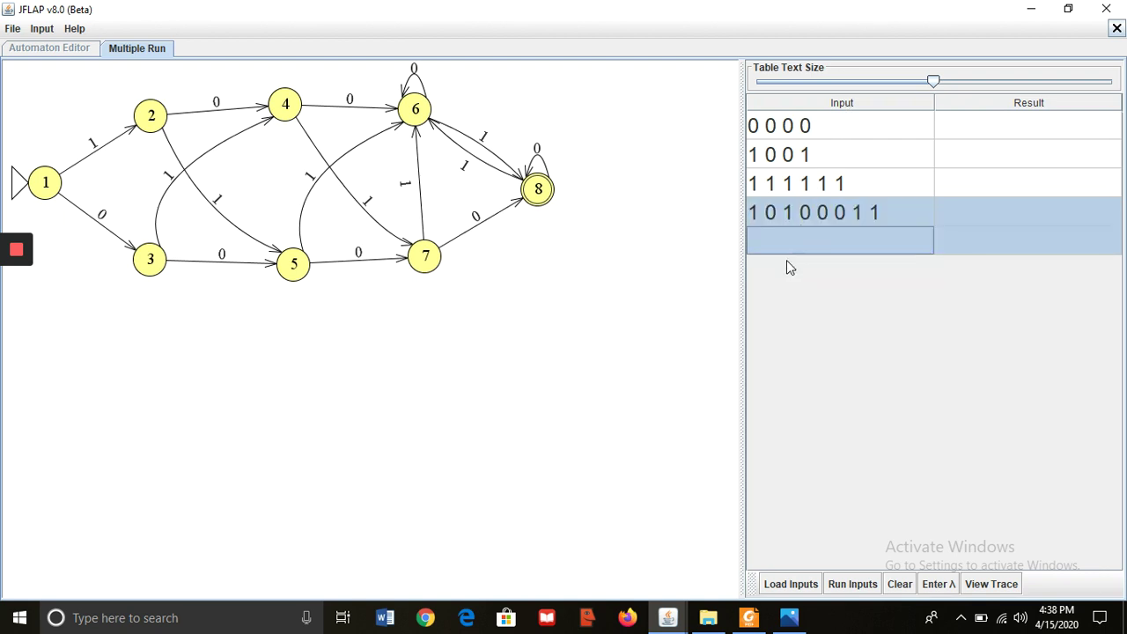
left_click(795, 246)
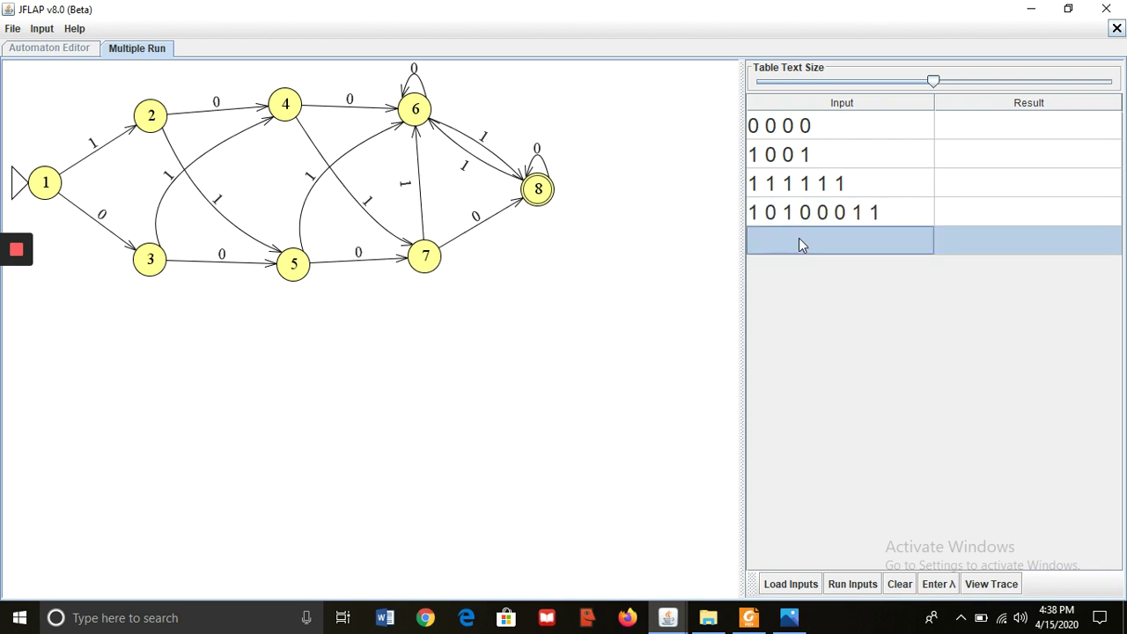
type("110")
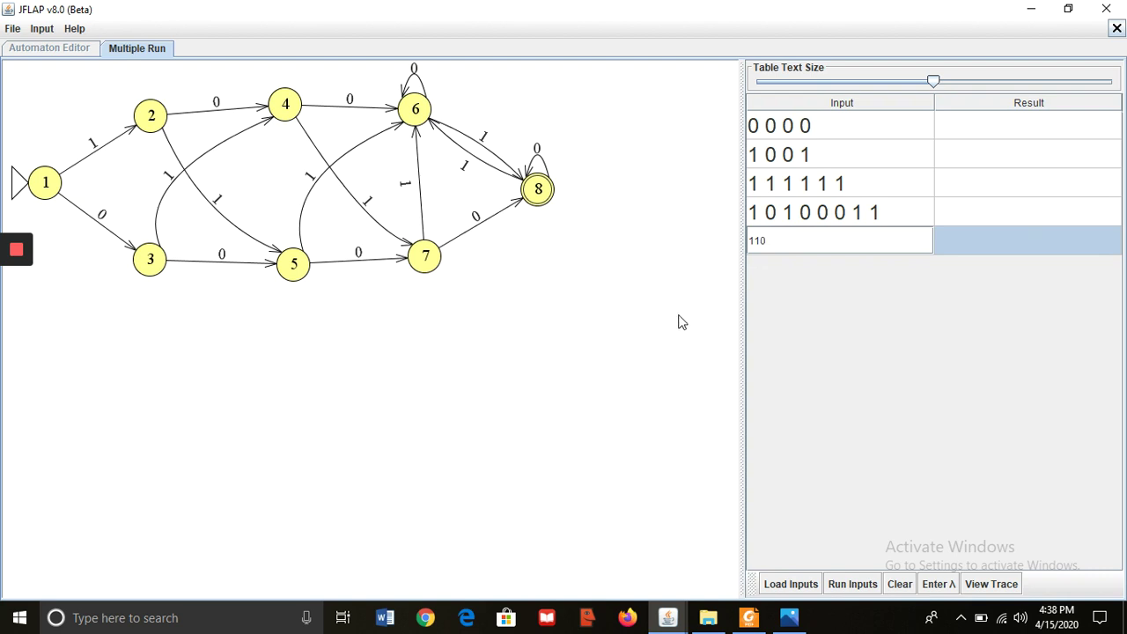
key("Return")
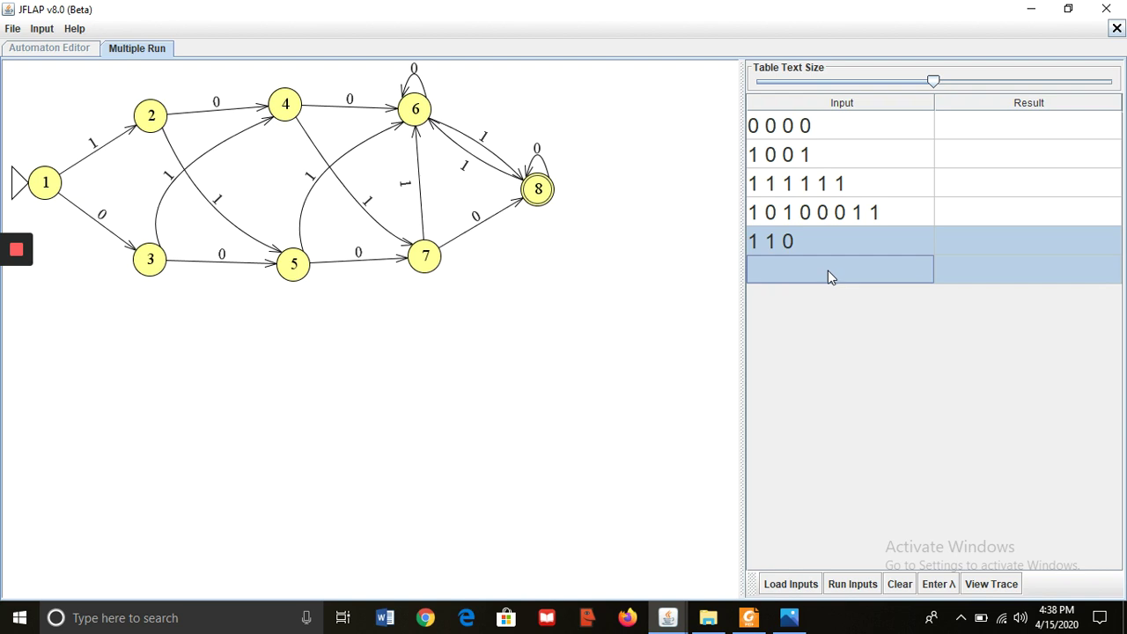
Add the test strings 00000 and 1110000 and run all inputs through the automaton.
type("00000")
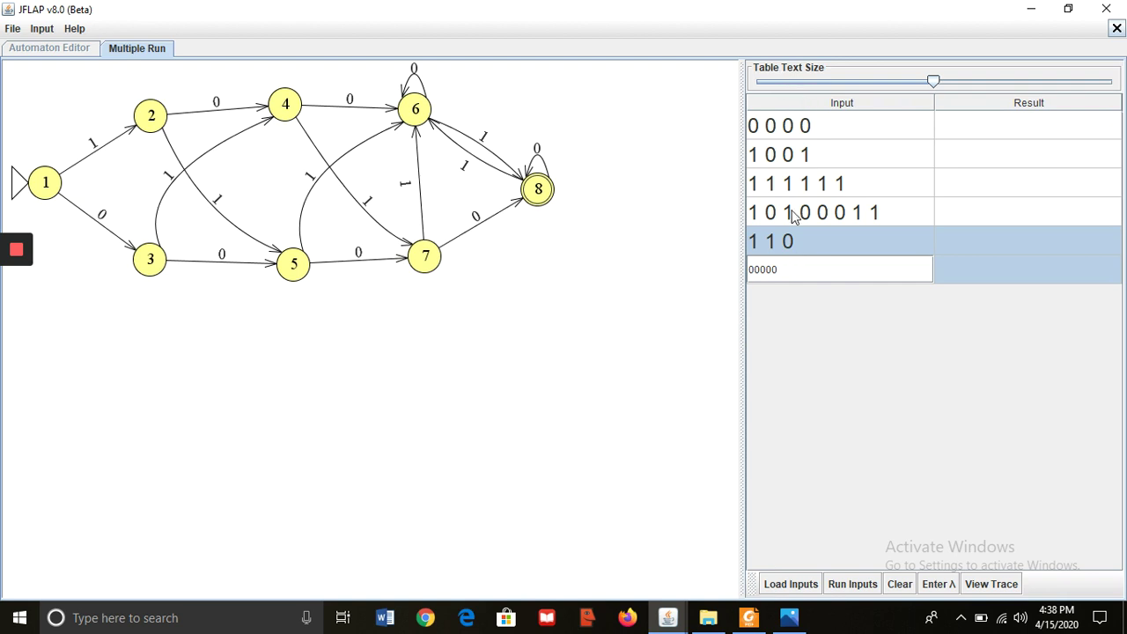
key("Return")
left_click(784, 300)
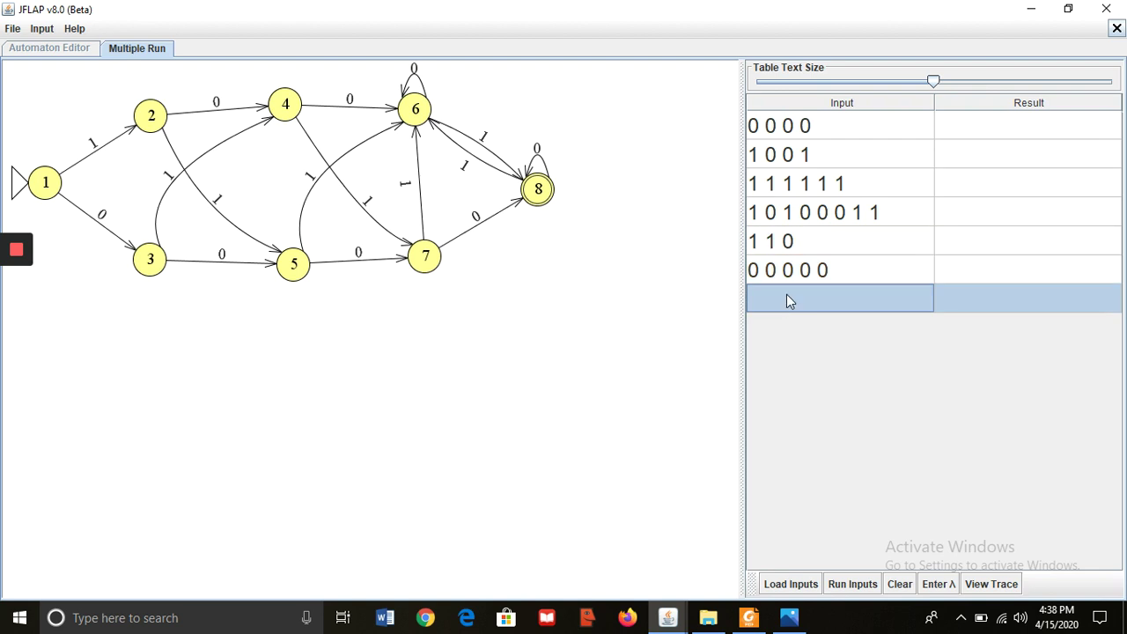
type("111")
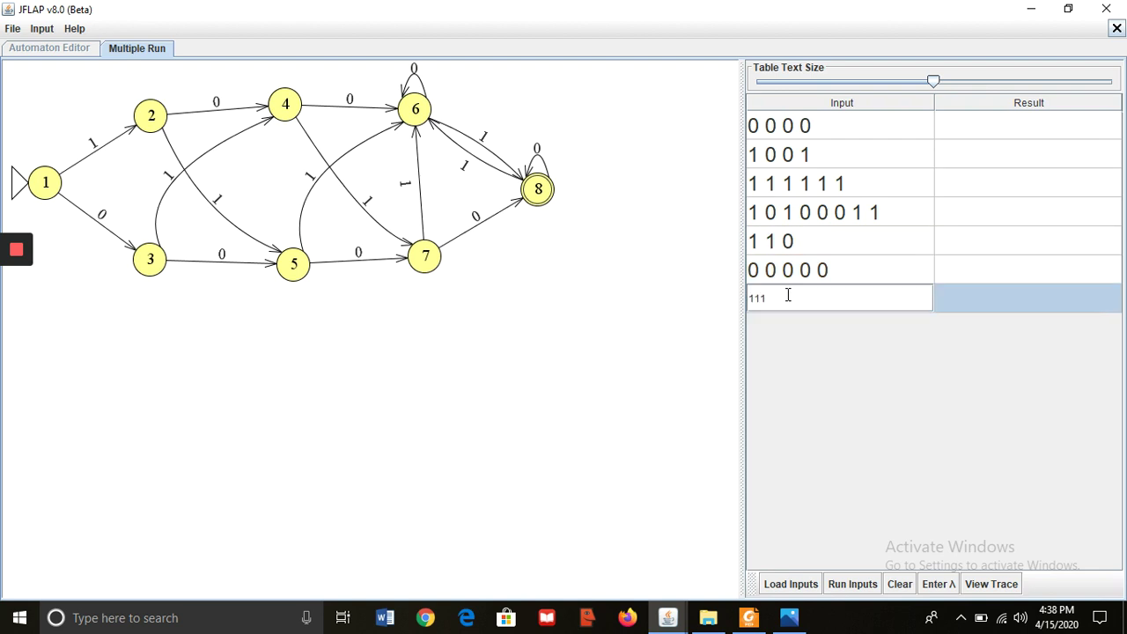
type("0000")
left_click(852, 584)
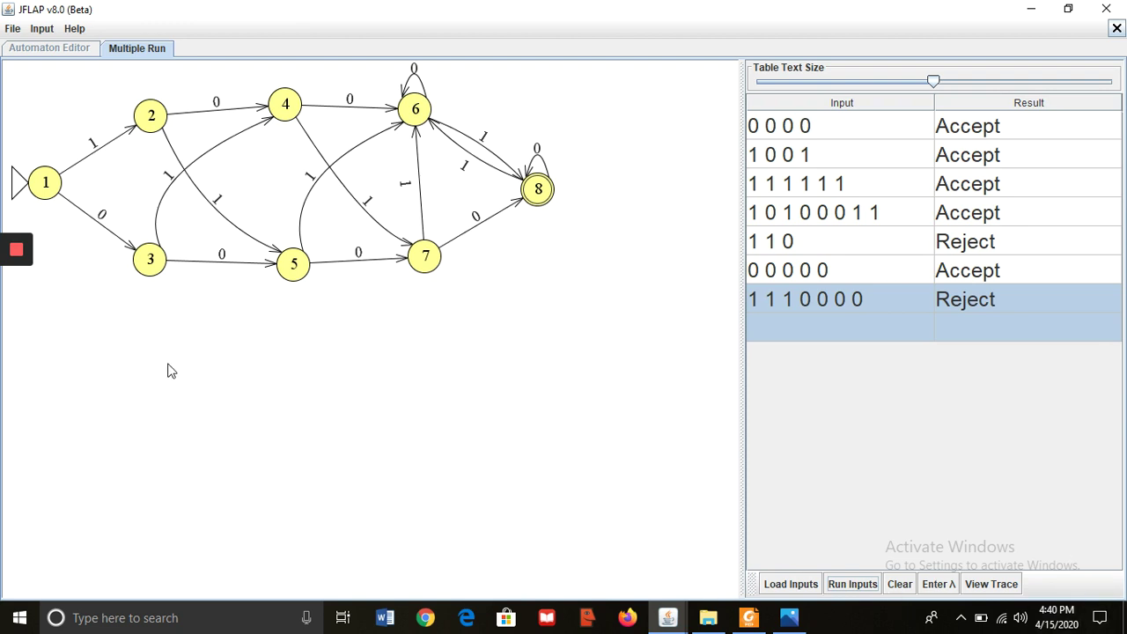
left_click(12, 29)
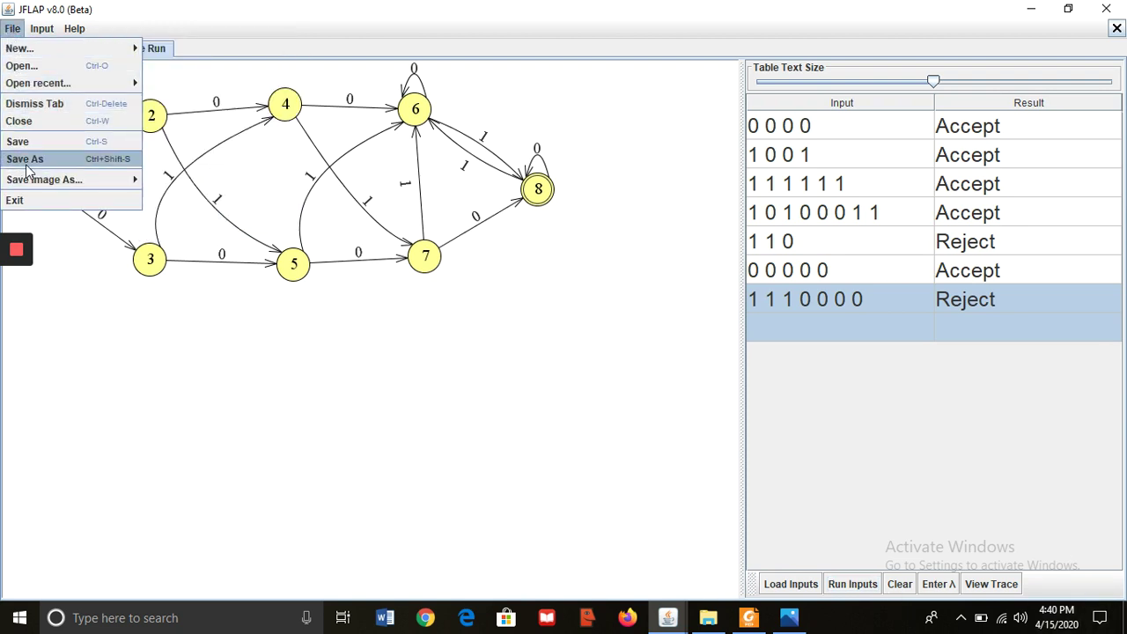
mouse_move(30, 180)
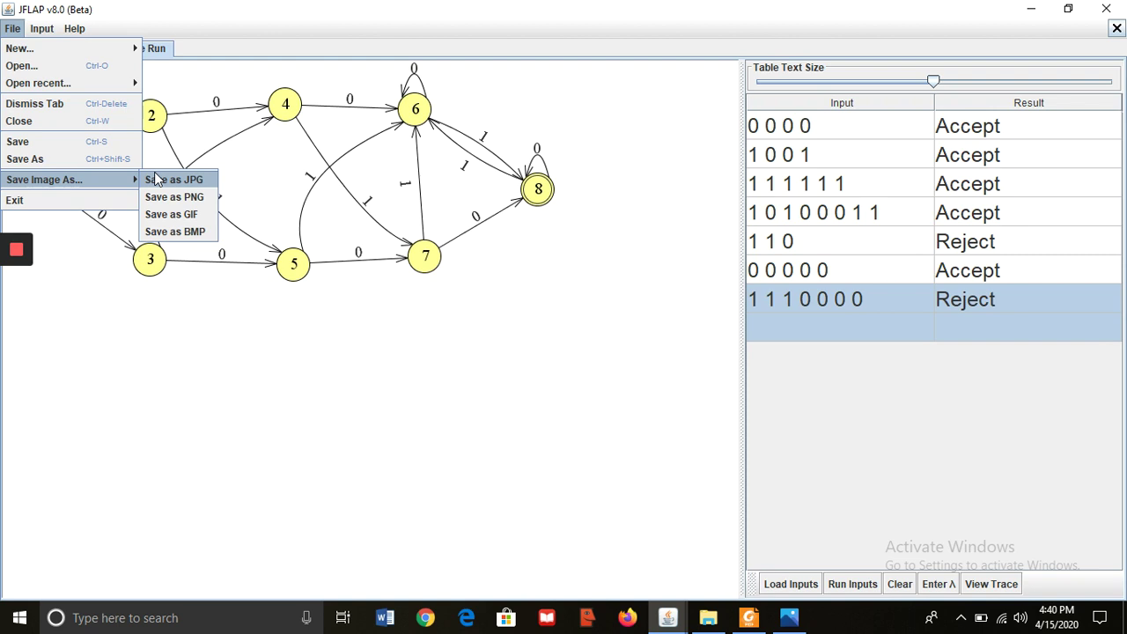
left_click(231, 341)
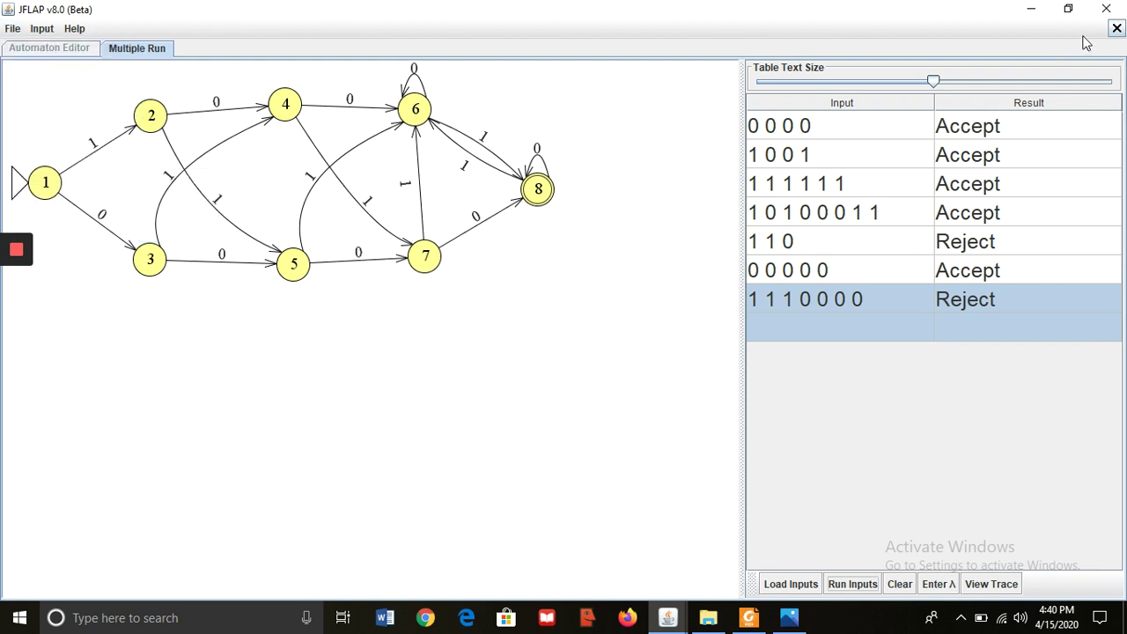
Close the multiple run view and maximize the automaton editor window.
left_click(1117, 29)
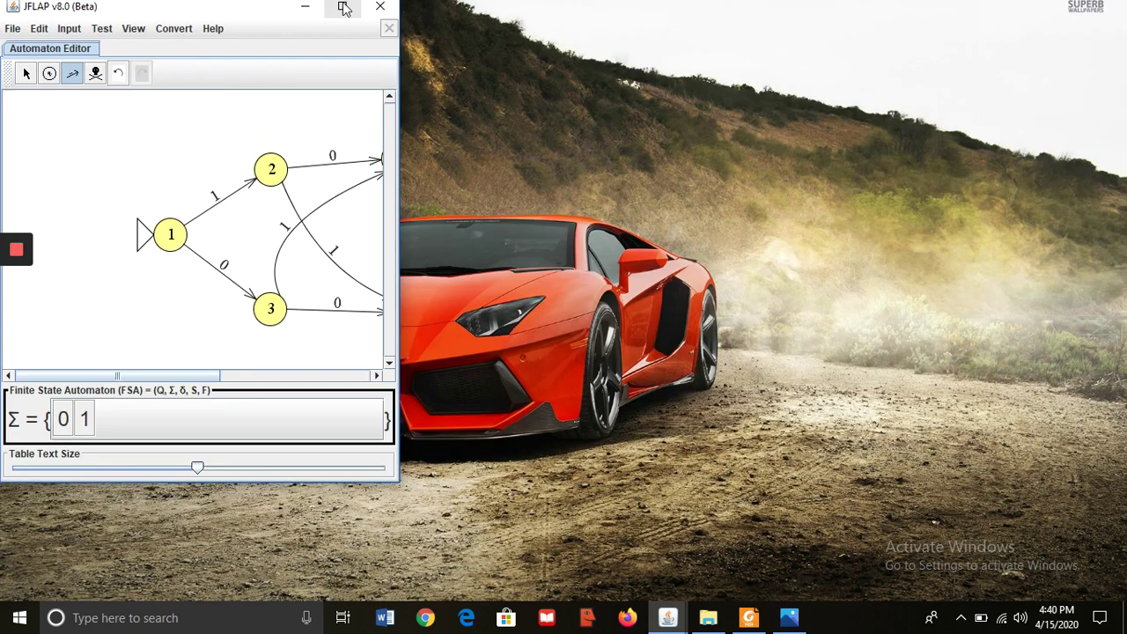
left_click(341, 6)
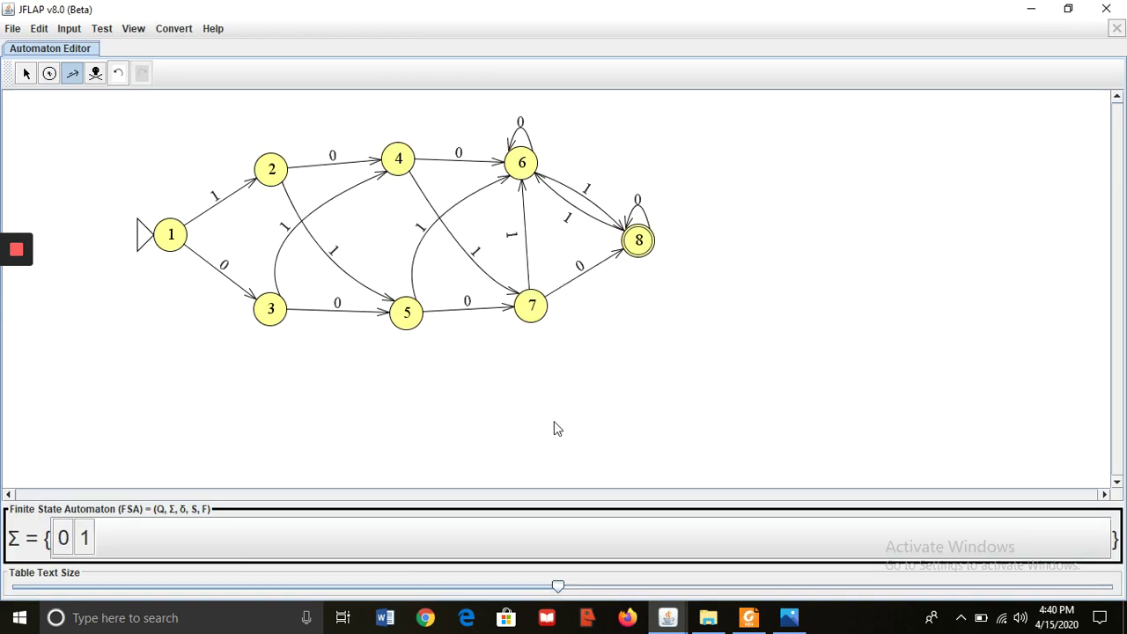
Open the Snipping Tool and capture a rectangular snip around the whole eight-state automaton.
left_click(186, 621)
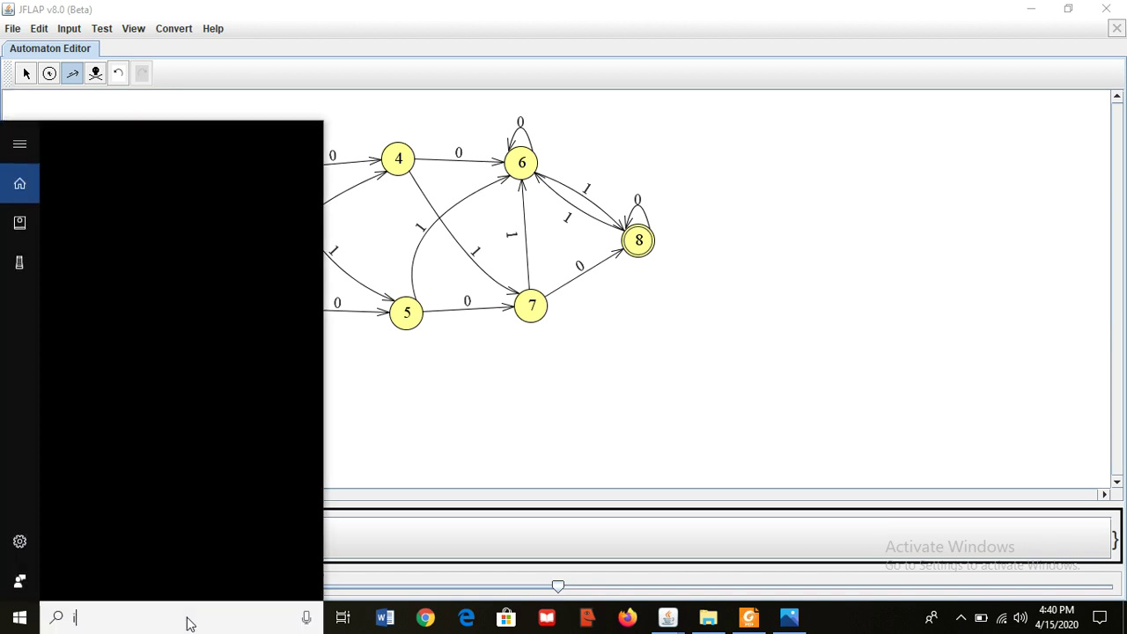
type("i")
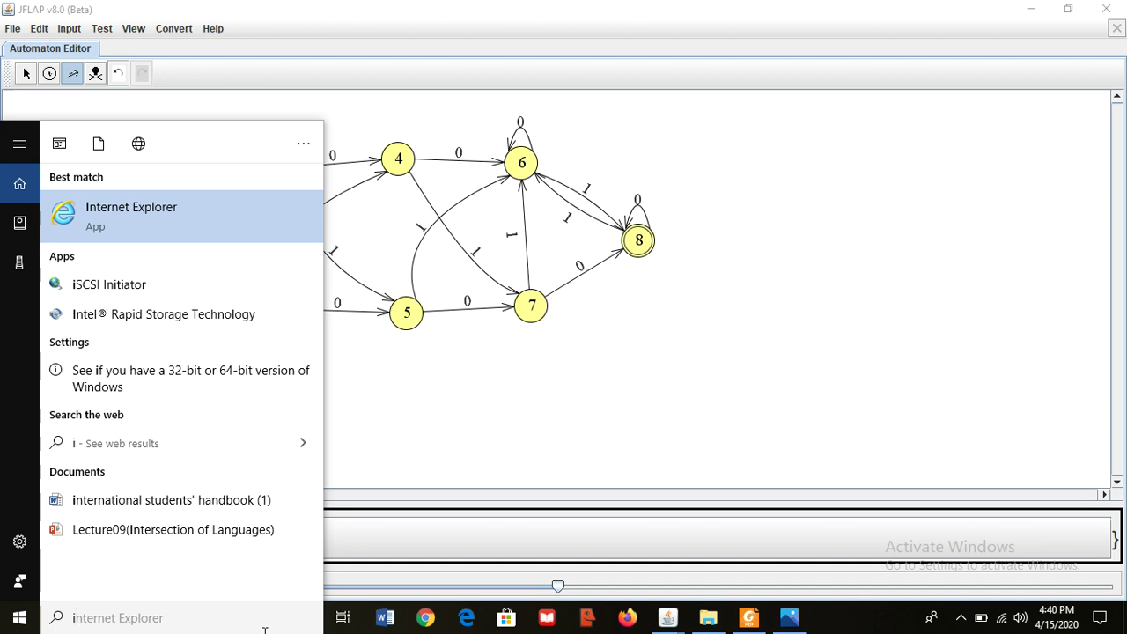
key("BackSpace")
type("sni")
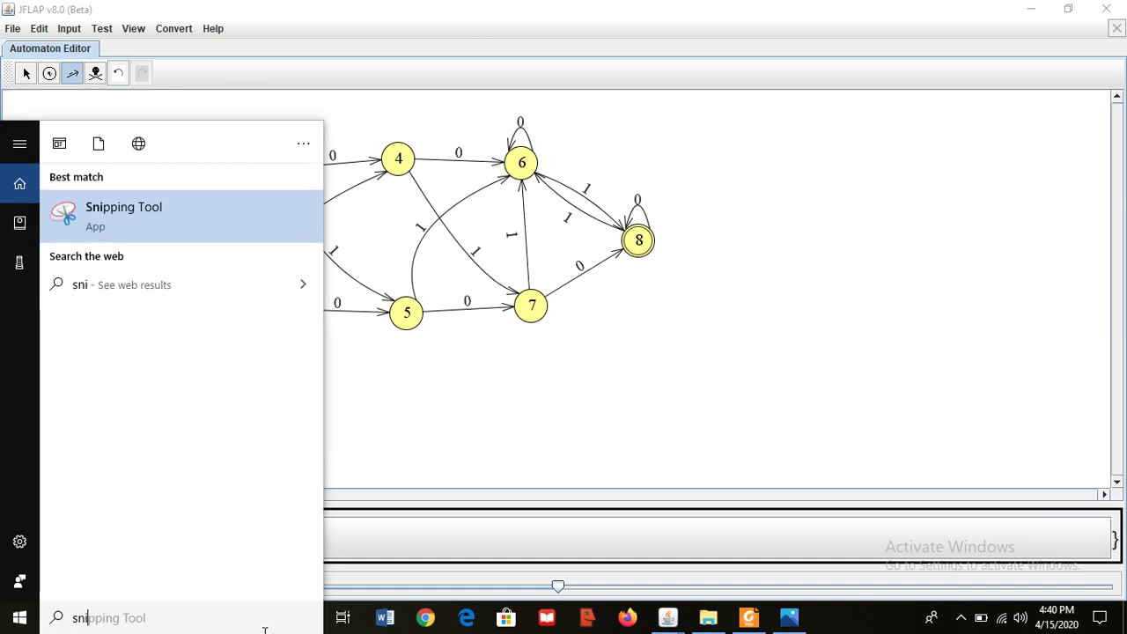
left_click(119, 224)
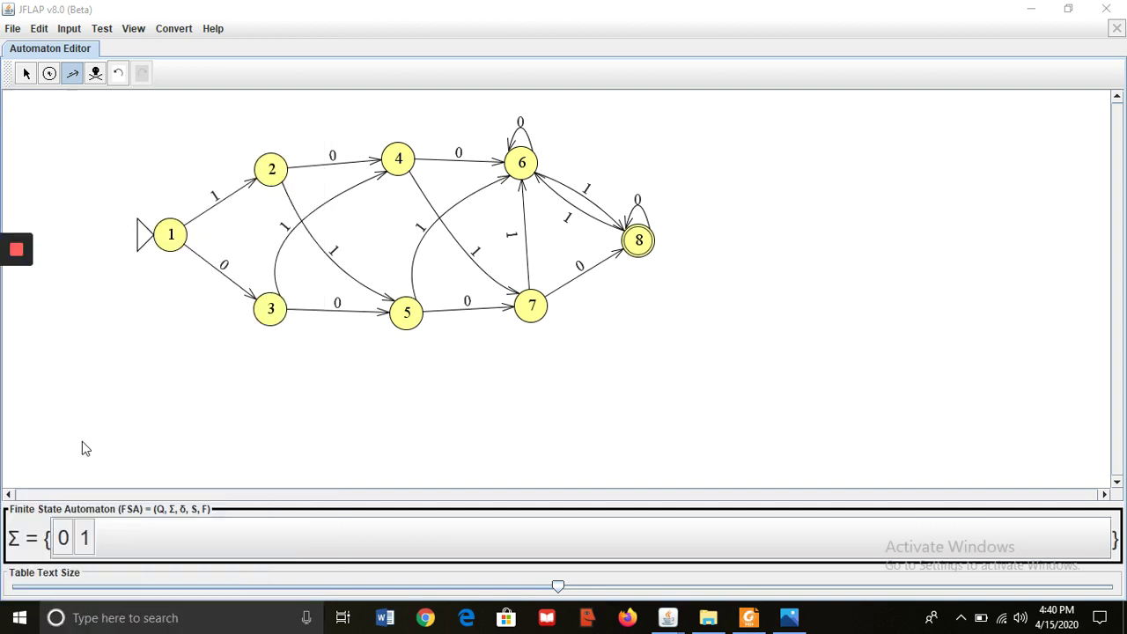
left_click(821, 41)
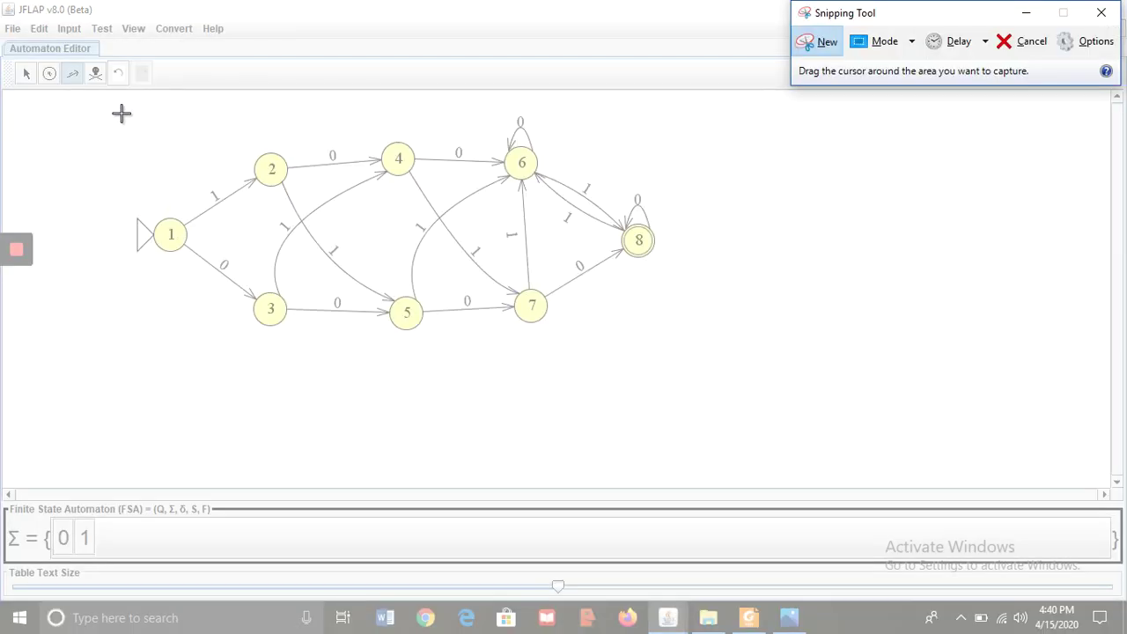
left_click_drag(119, 113, 690, 343)
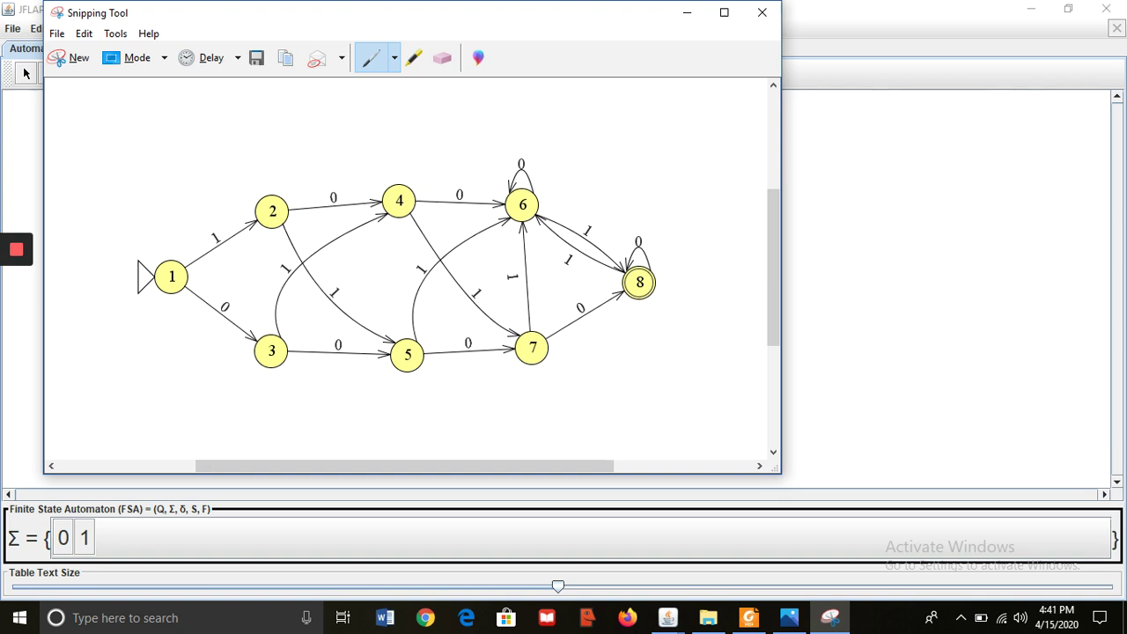
Copy the snip of the automaton and close the Snipping Tool without saving the snip.
left_click(286, 59)
left_click(762, 13)
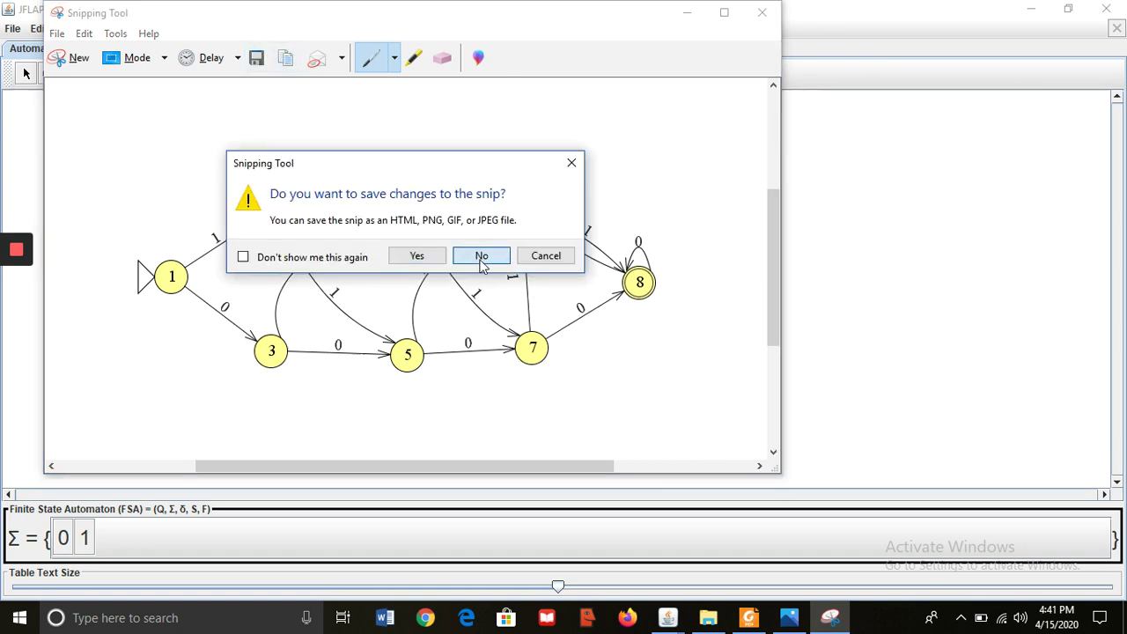
left_click(480, 257)
Save the automaton diagram as a JPG image named 123 on the Desktop.
left_click(12, 29)
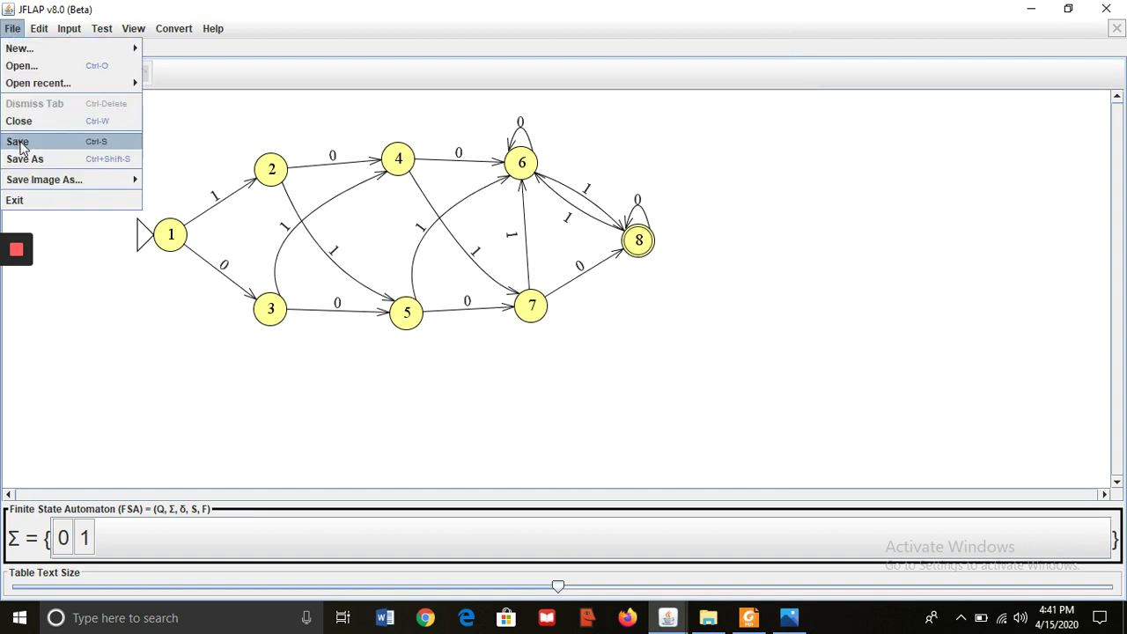
mouse_move(29, 181)
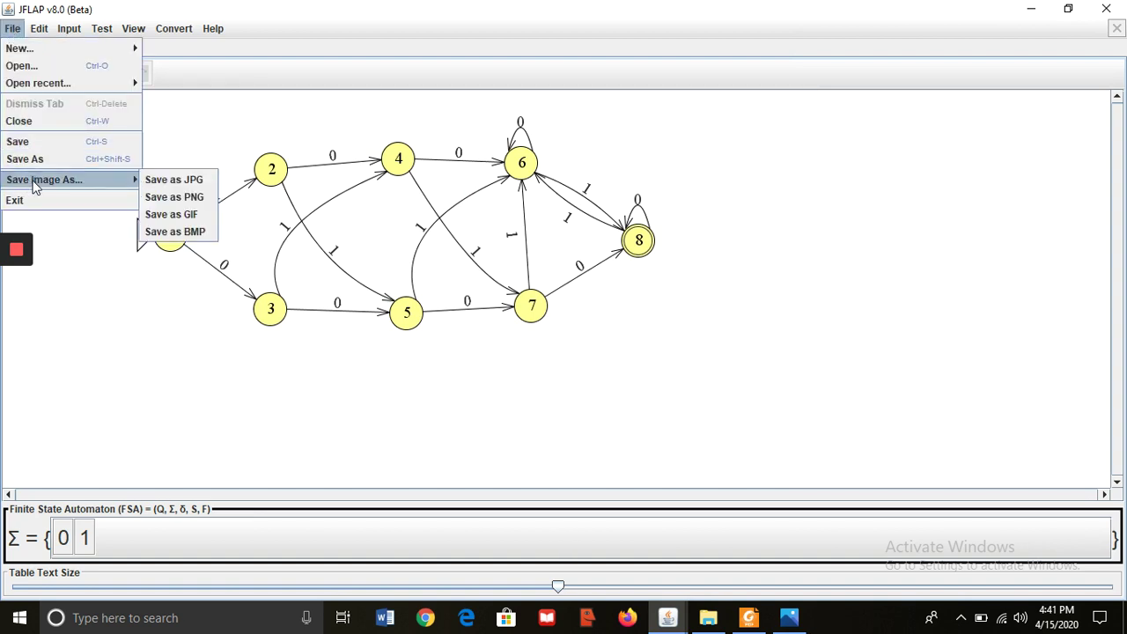
left_click(183, 178)
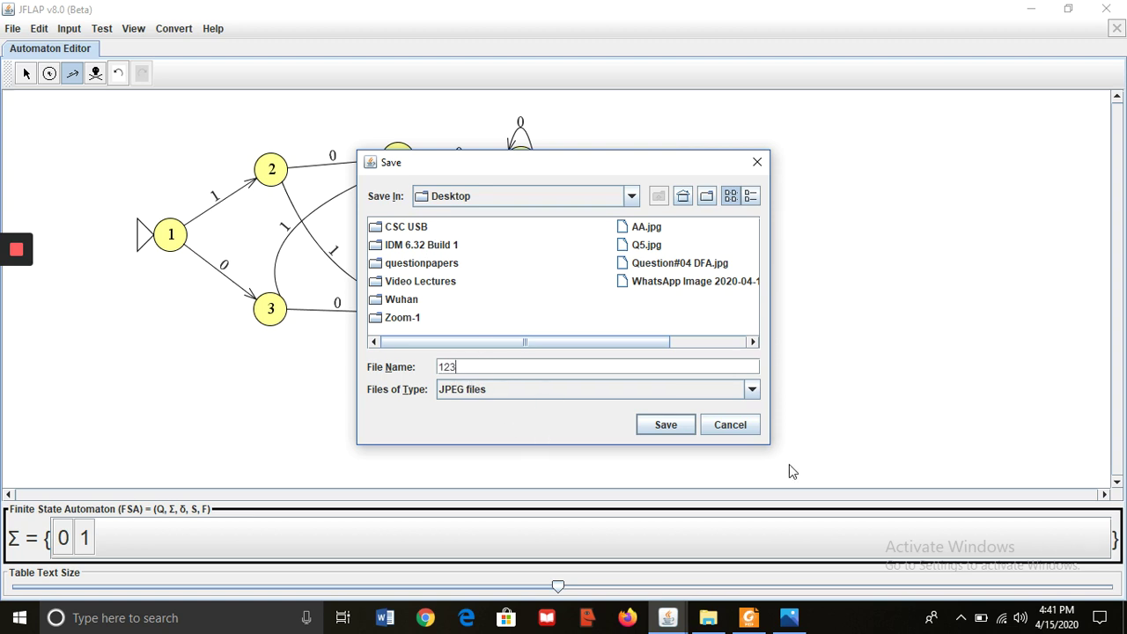
left_click(666, 425)
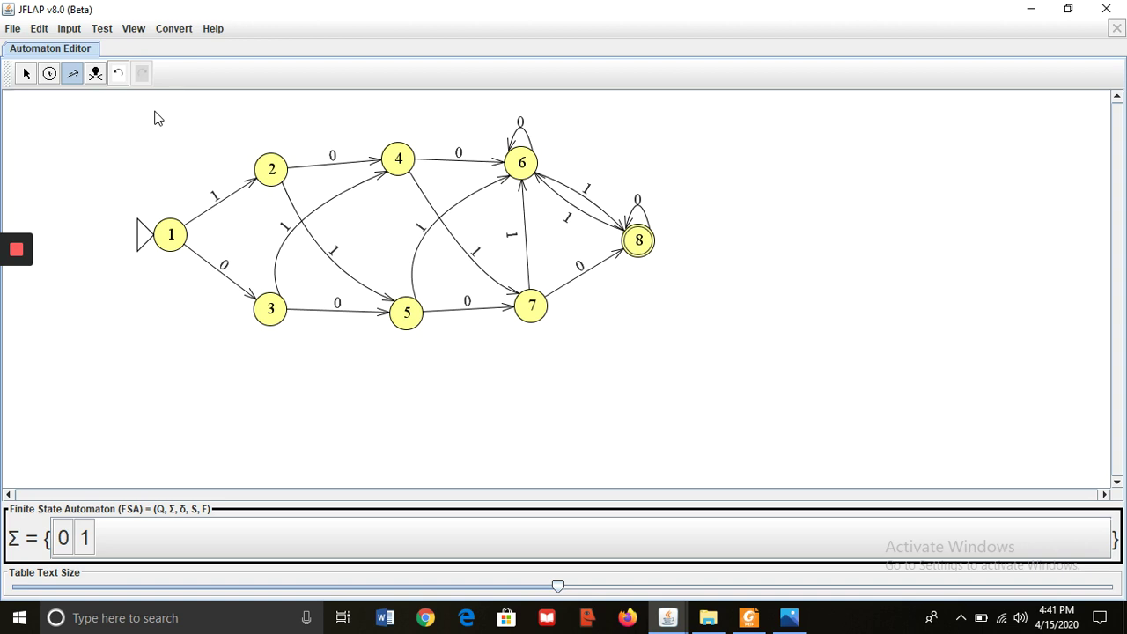
Close the automaton editor, saving the automaton on the Desktop as a JFLAP 8.0 file named 123, and show the desktop.
left_click(1106, 8)
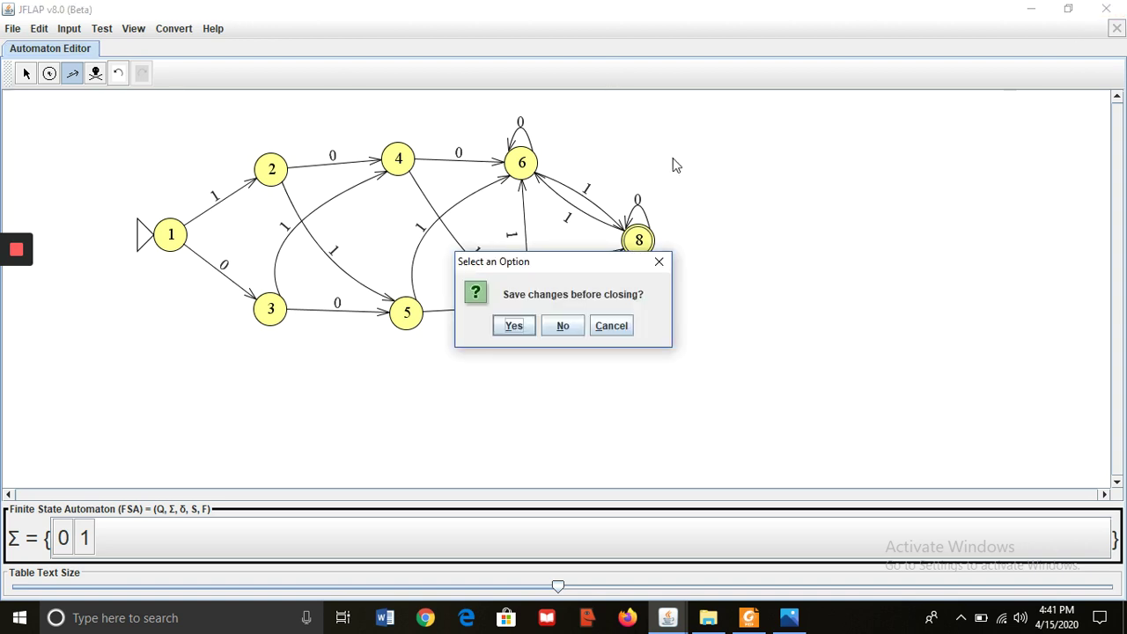
left_click(523, 328)
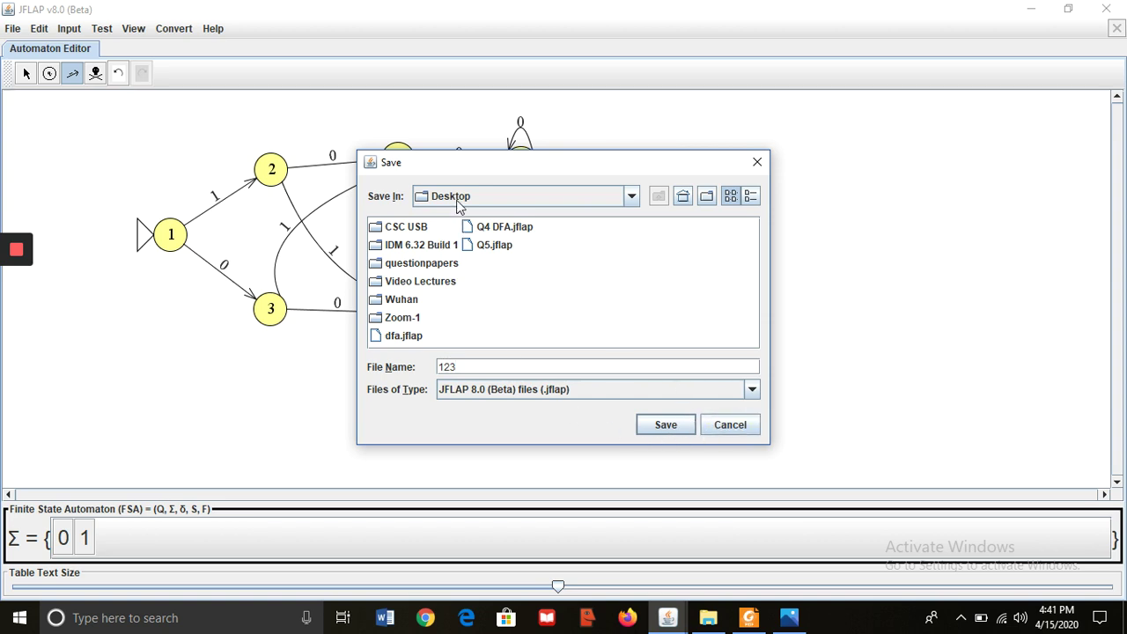
key("super+d")
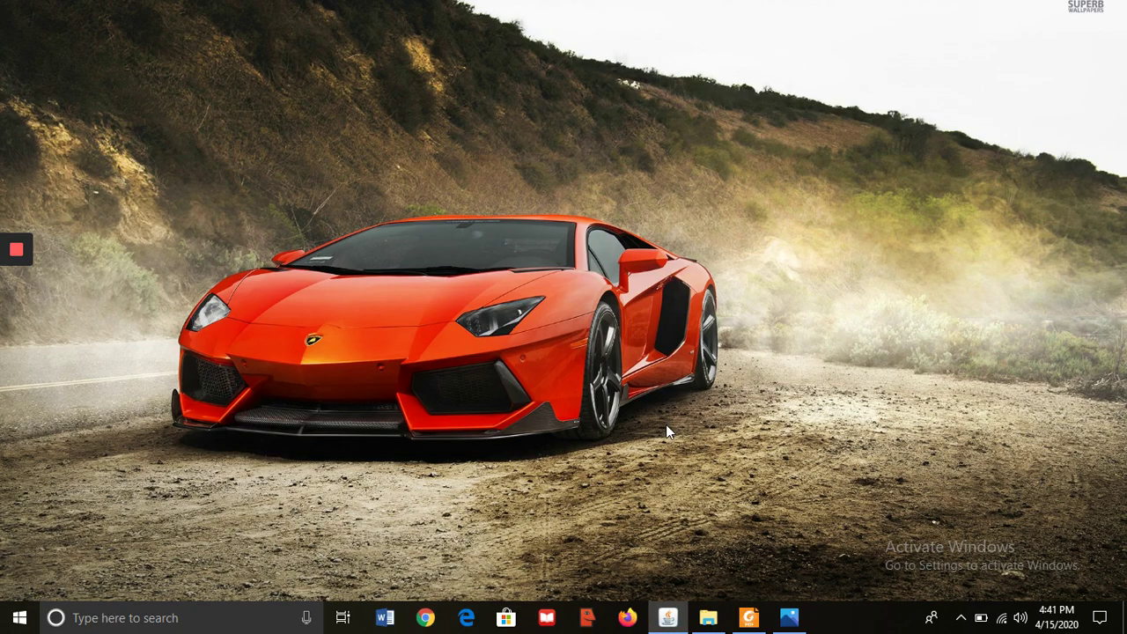
Show the desktop icons to check the saved 123 files, and hide the icons again.
right_click(657, 261)
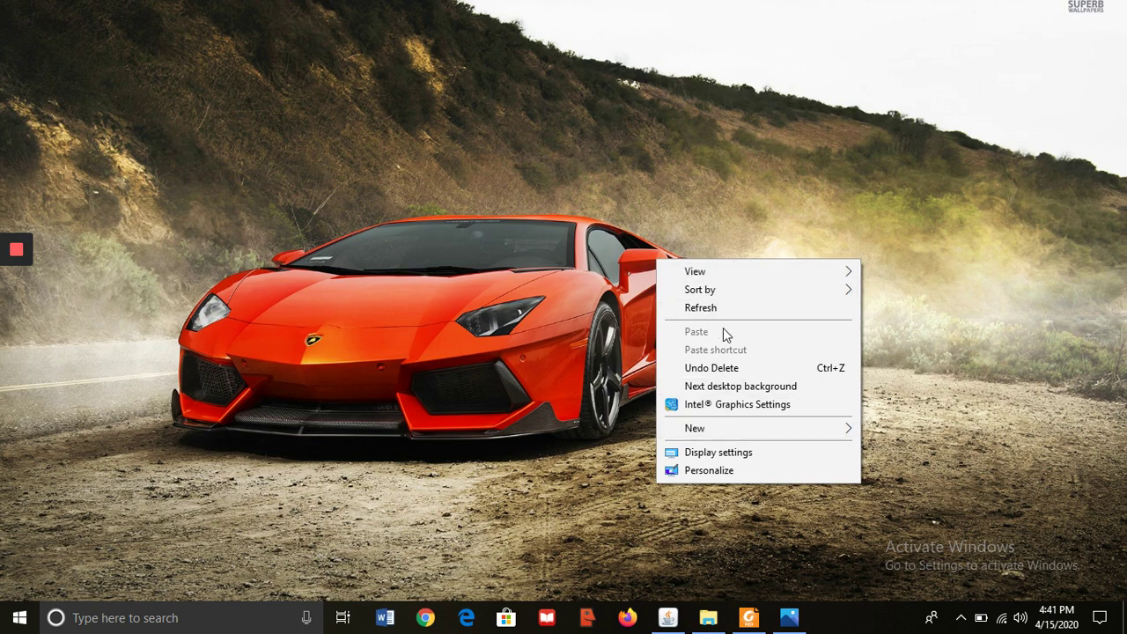
mouse_move(720, 271)
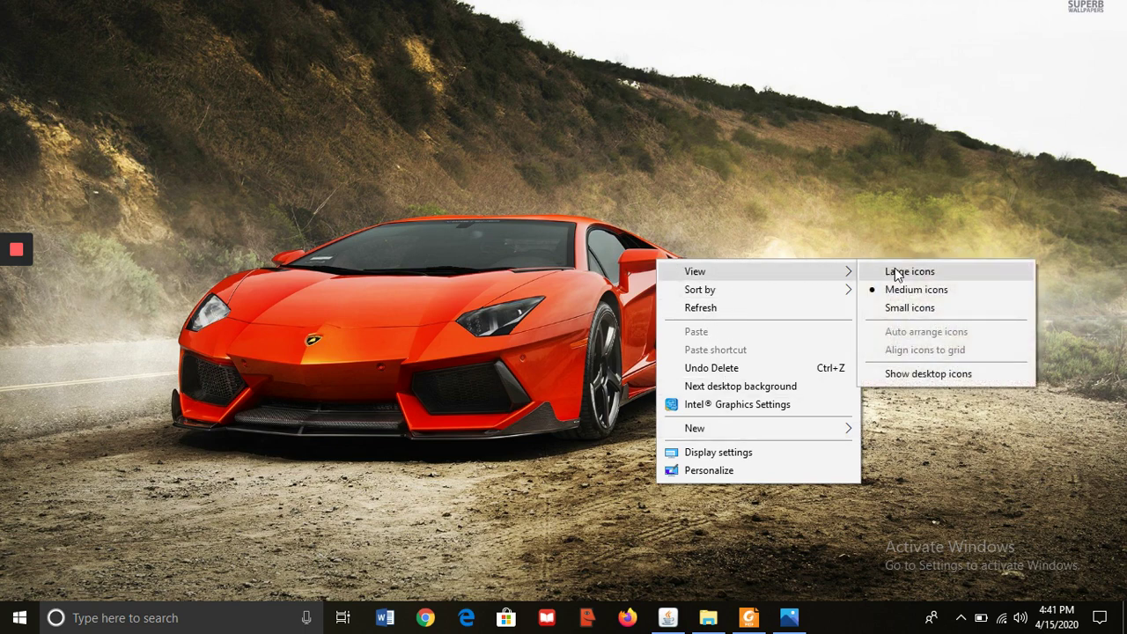
left_click(921, 377)
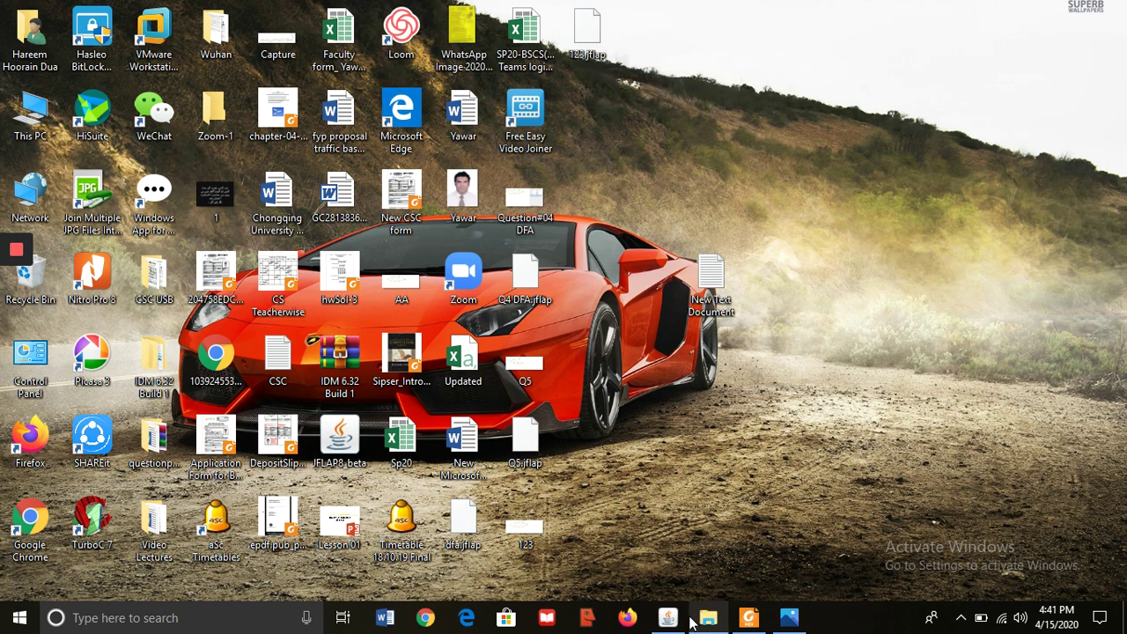
right_click(779, 333)
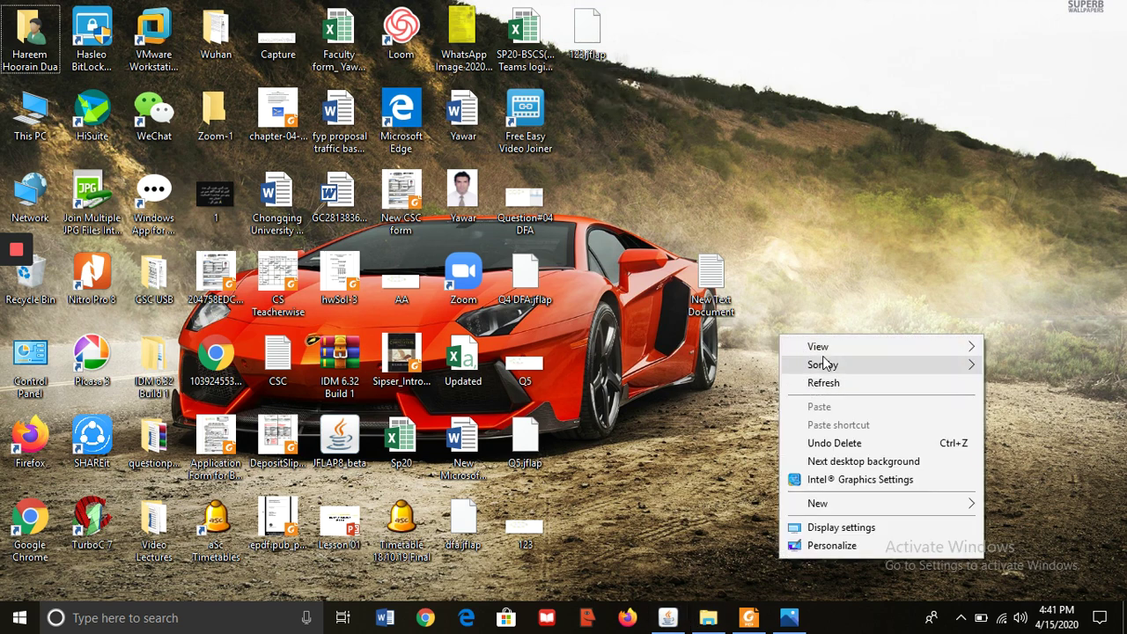
mouse_move(825, 345)
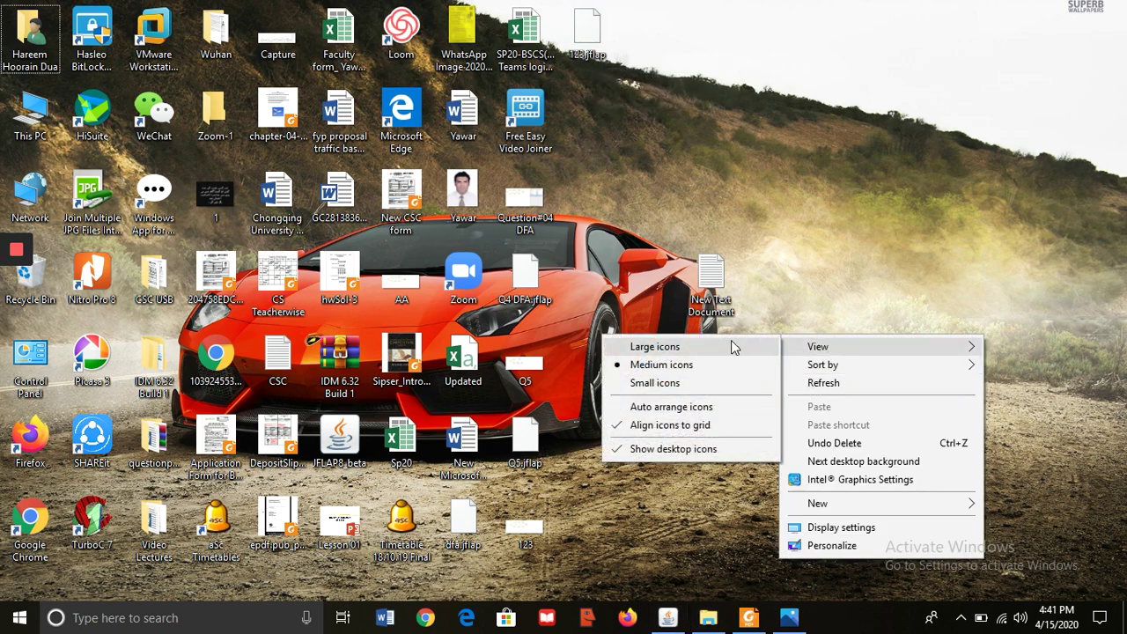
left_click(692, 450)
Read question 5 in Assignment #01.pdf in Foxit Reader, and open a new finite automaton in a maximized JFLAP editor.
left_click(746, 619)
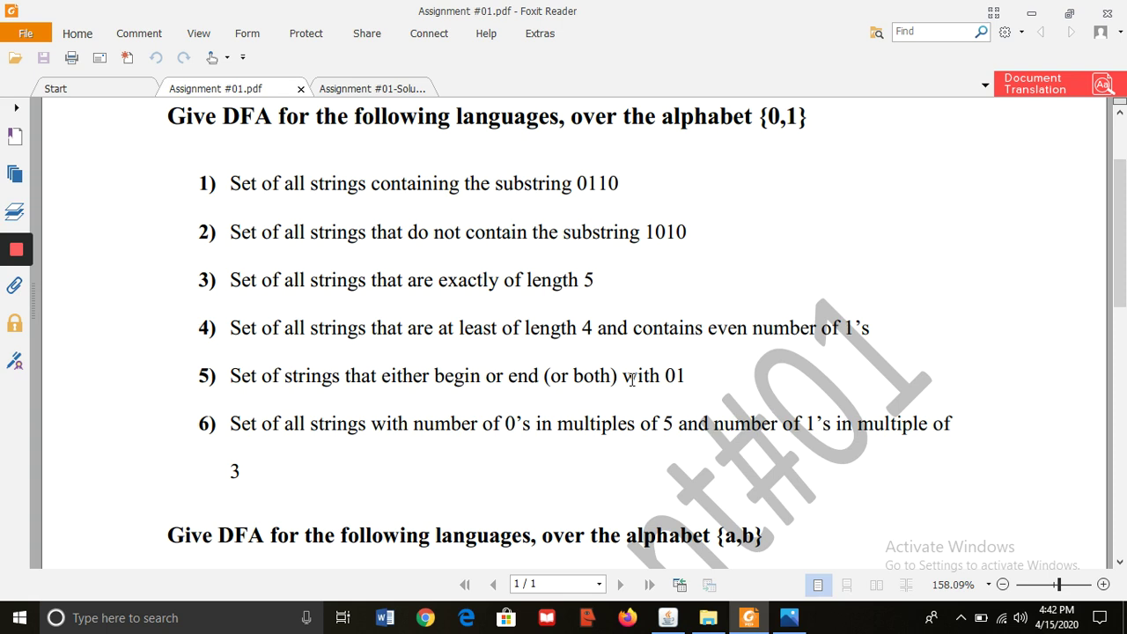
left_click(664, 621)
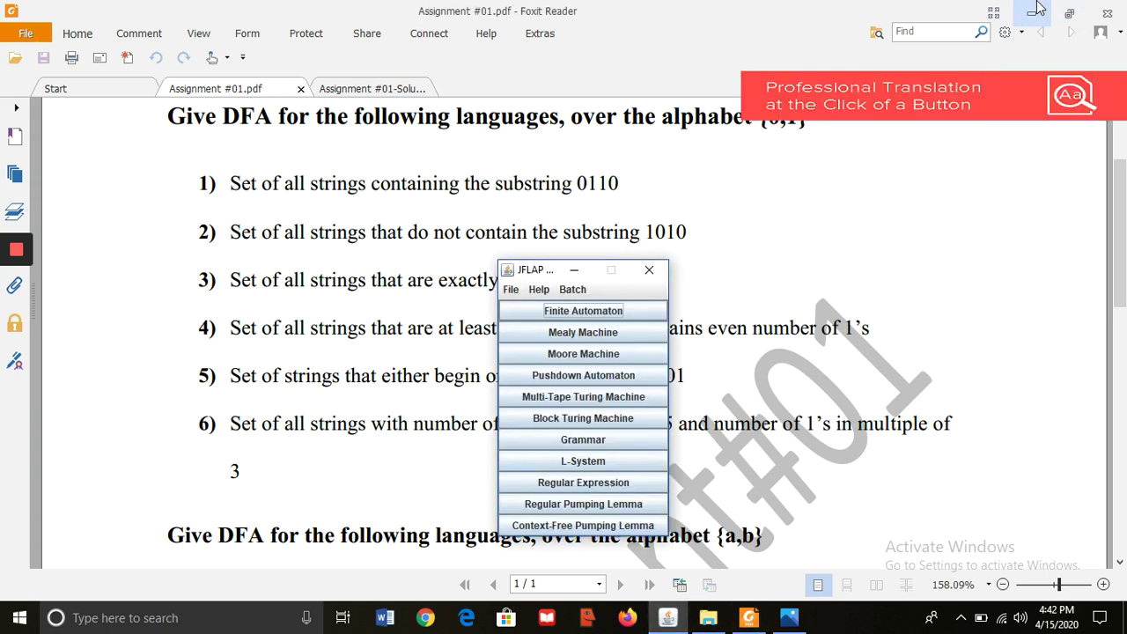
left_click(1035, 11)
left_click(573, 317)
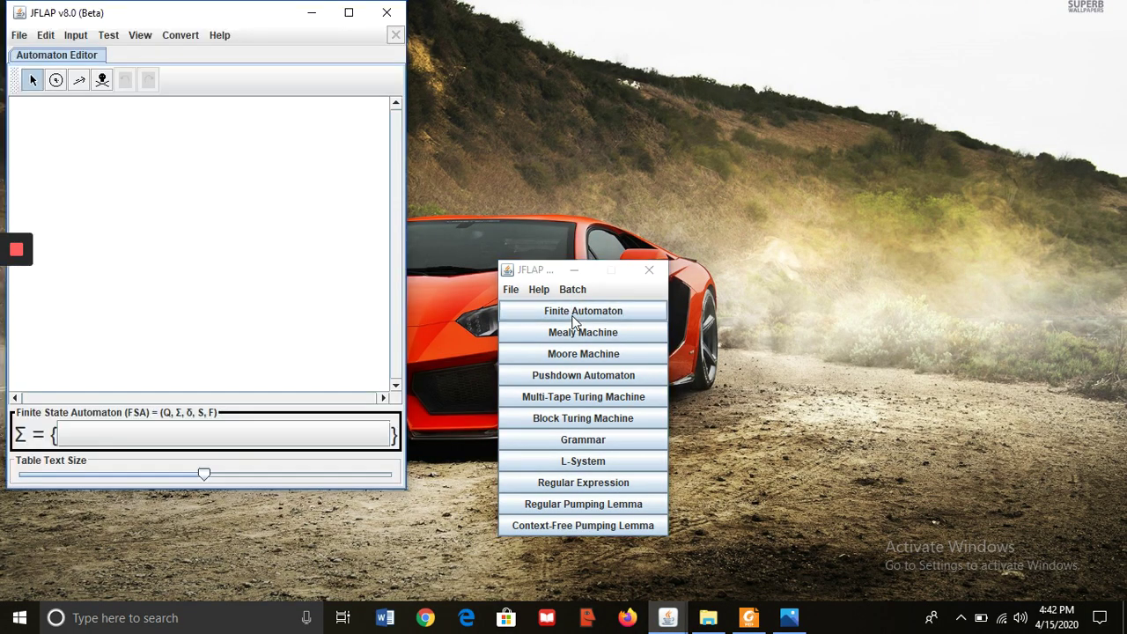
left_click(349, 12)
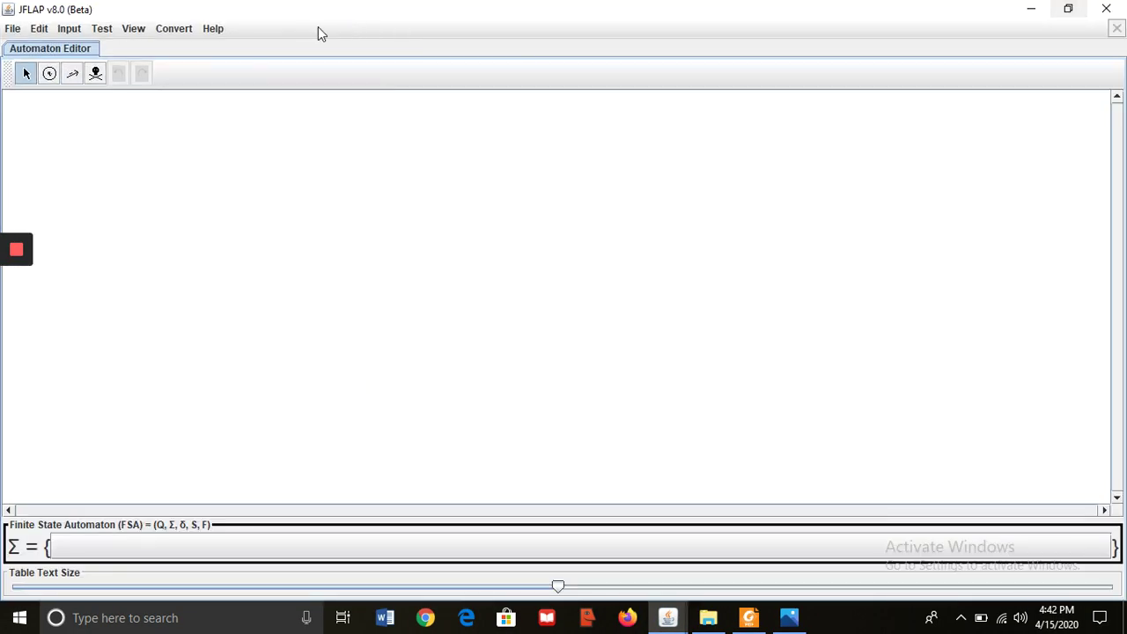
Add a state near the left side of the empty canvas and make it the initial state.
left_click(50, 75)
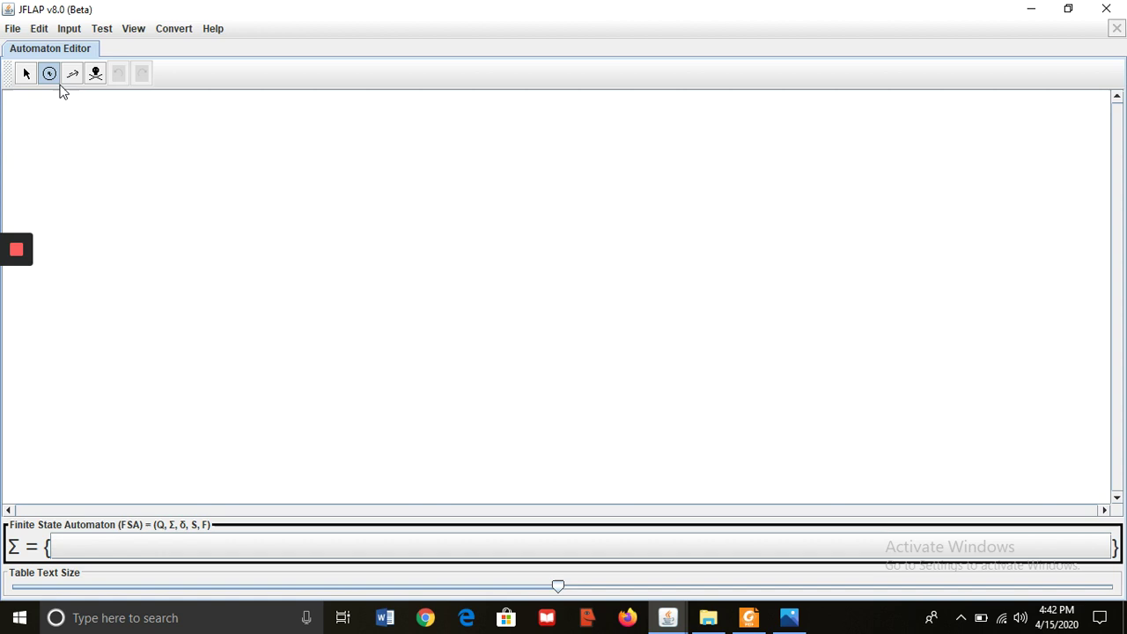
left_click(171, 238)
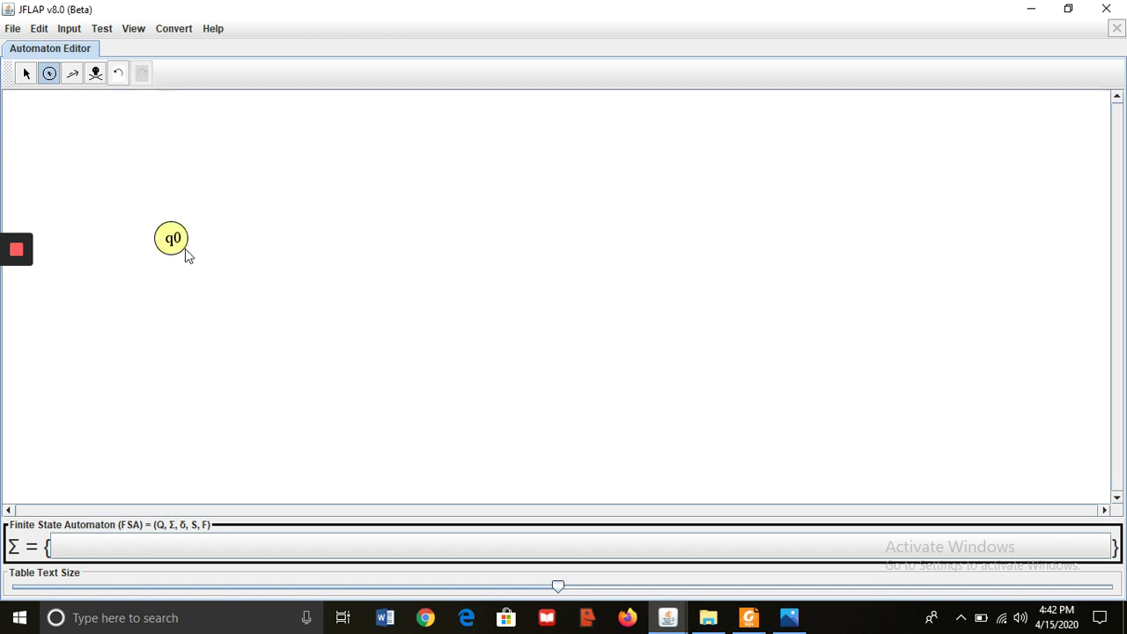
left_click(26, 80)
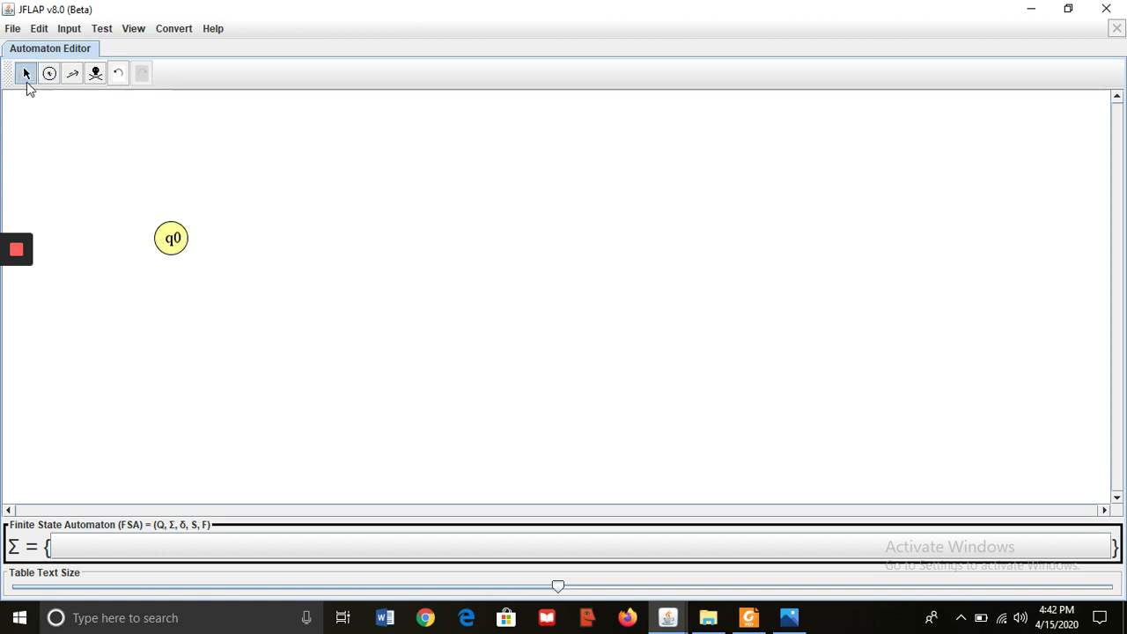
right_click(173, 248)
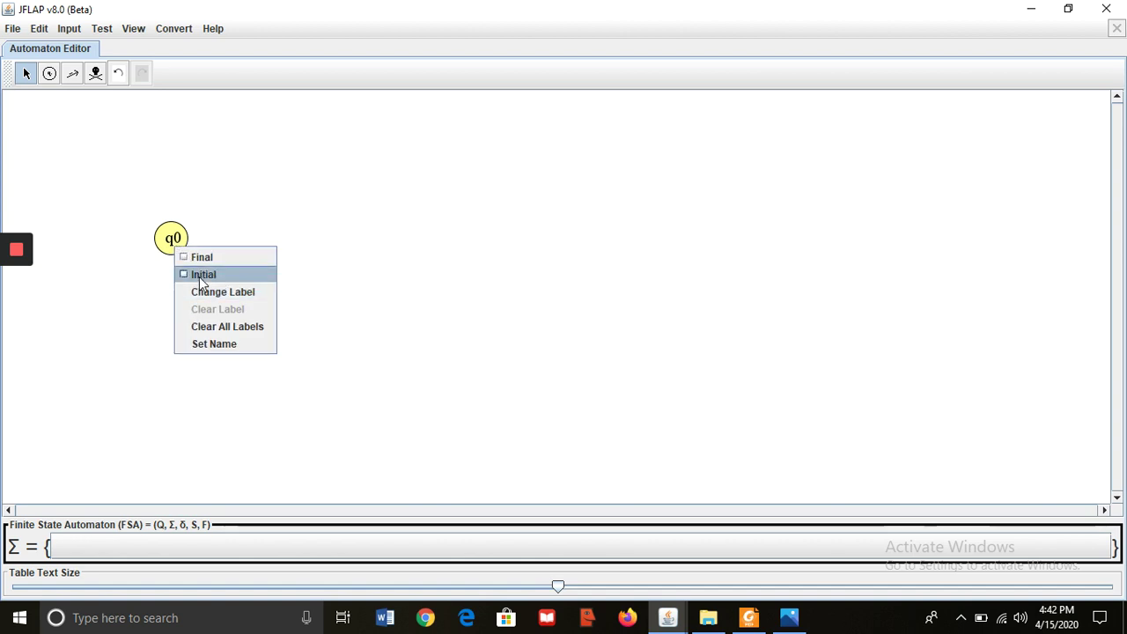
left_click(203, 274)
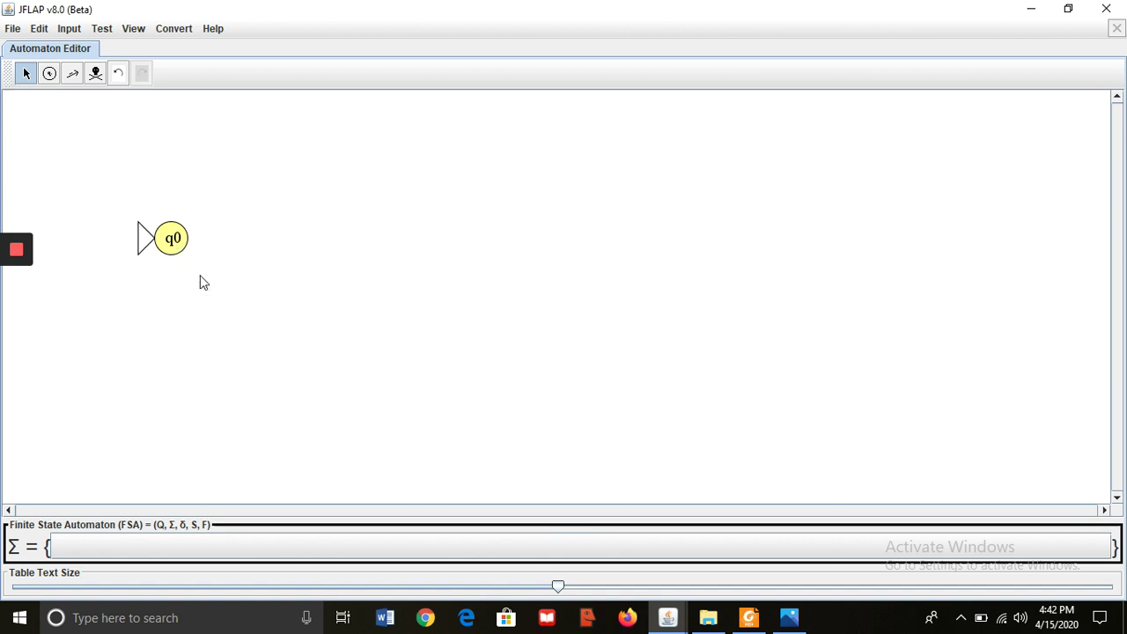
Add two states to the right of q0, one higher and one lower than it.
left_click(50, 75)
left_click(282, 181)
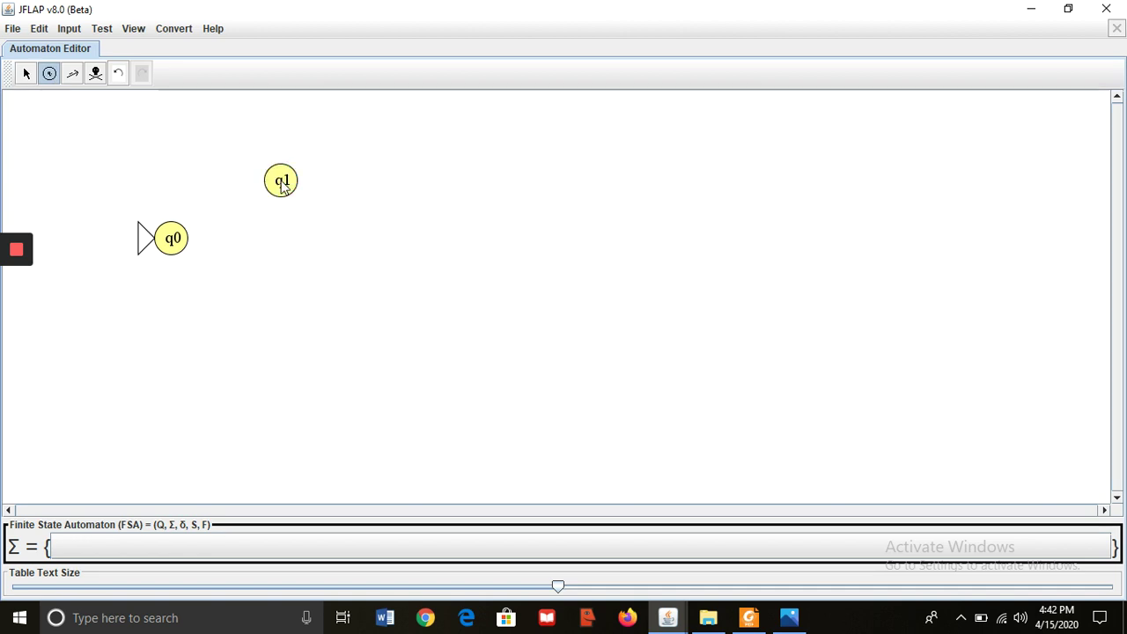
left_click(281, 314)
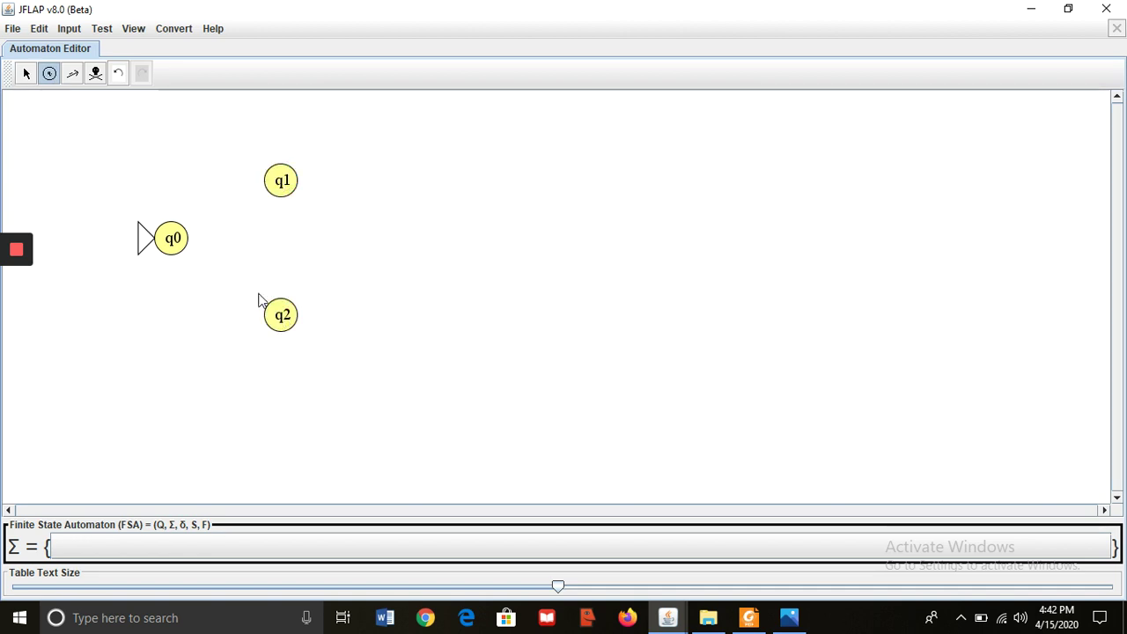
Create a transition on 0 from q0 to q1 and a transition on 1 from q0 to q2.
left_click(72, 73)
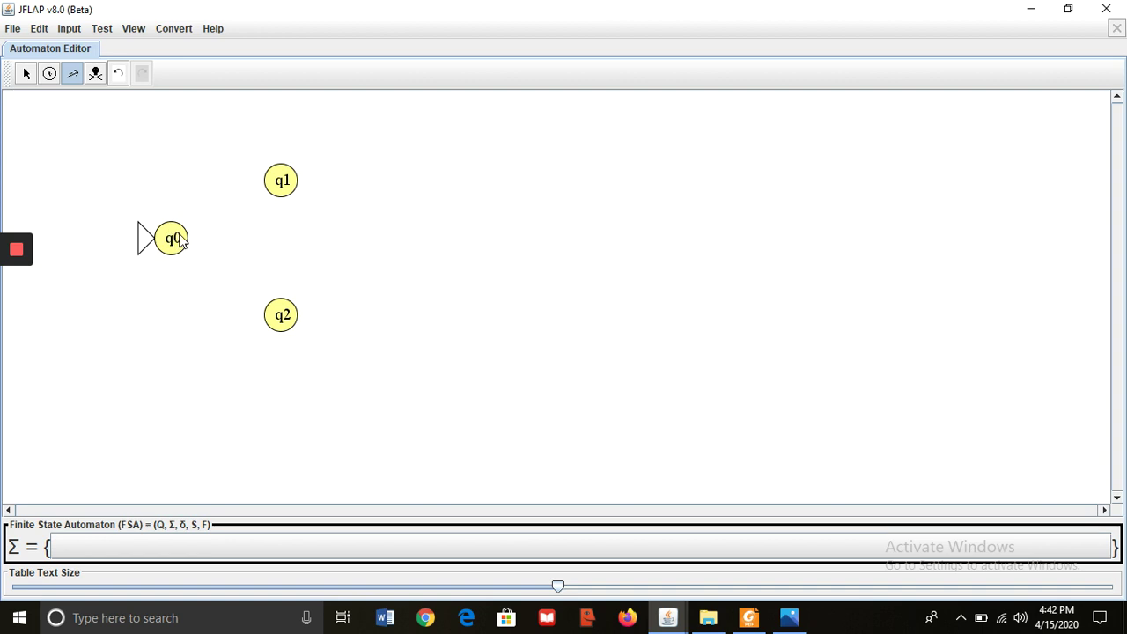
left_click_drag(177, 240, 275, 184)
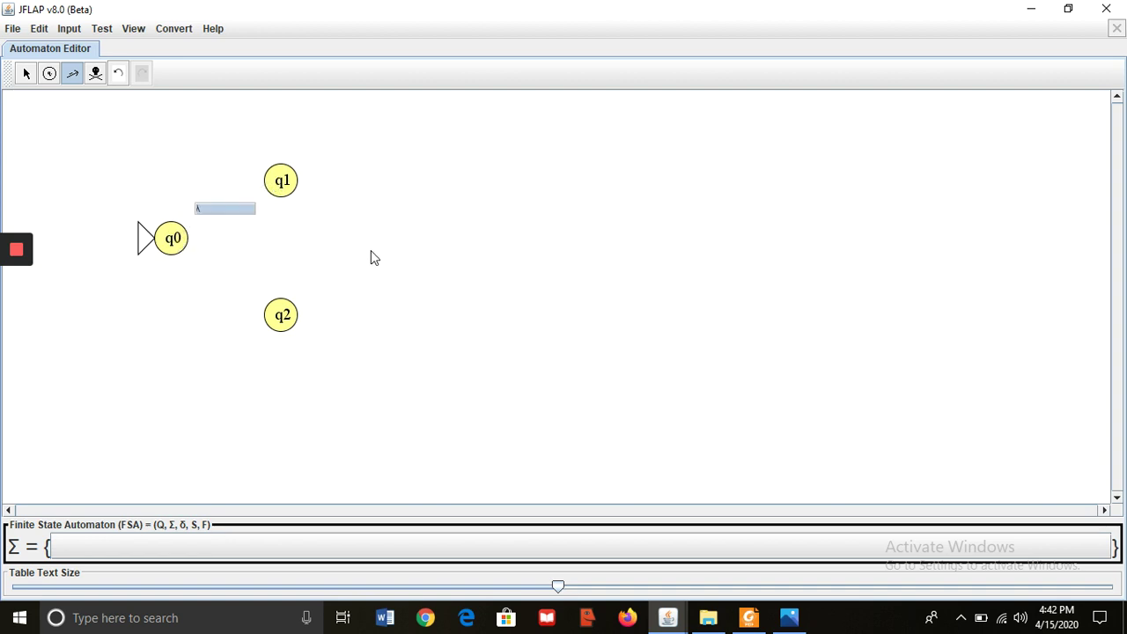
type("0")
key("Return")
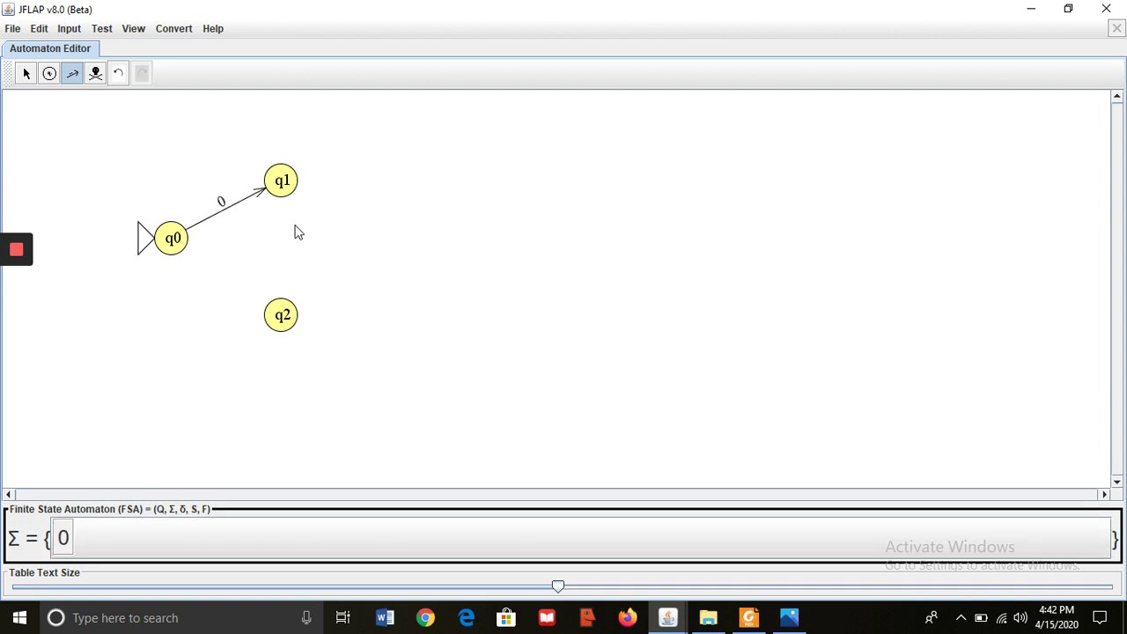
left_click_drag(182, 251, 283, 324)
type("1")
left_click(366, 361)
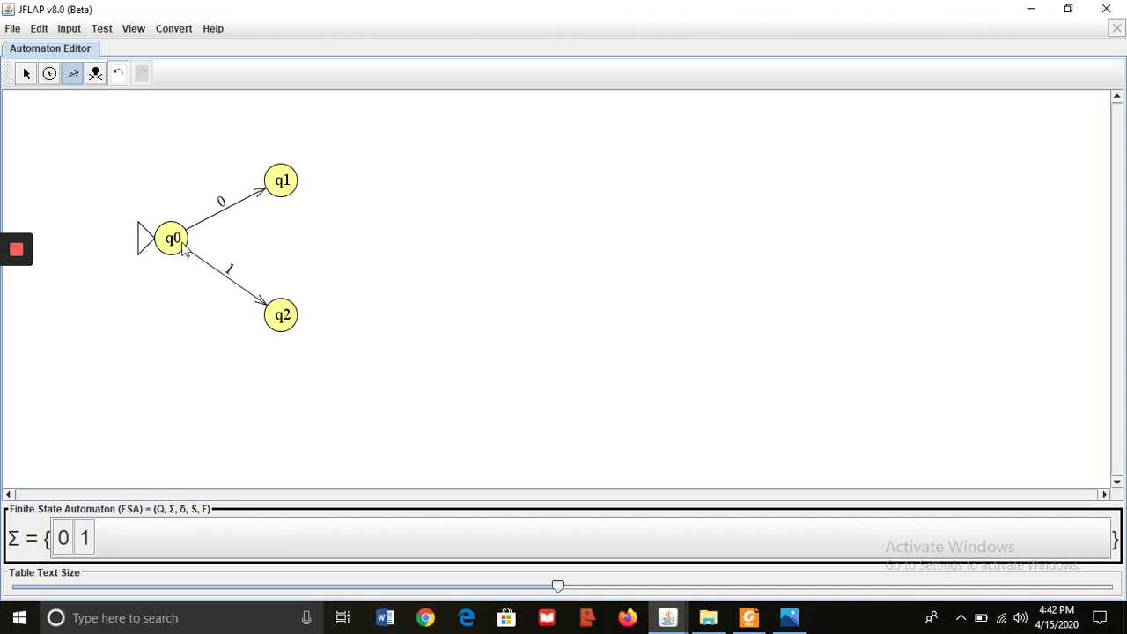
Add a state well to the right of q1 and connect q1 to it with a transition on 1.
left_click(52, 74)
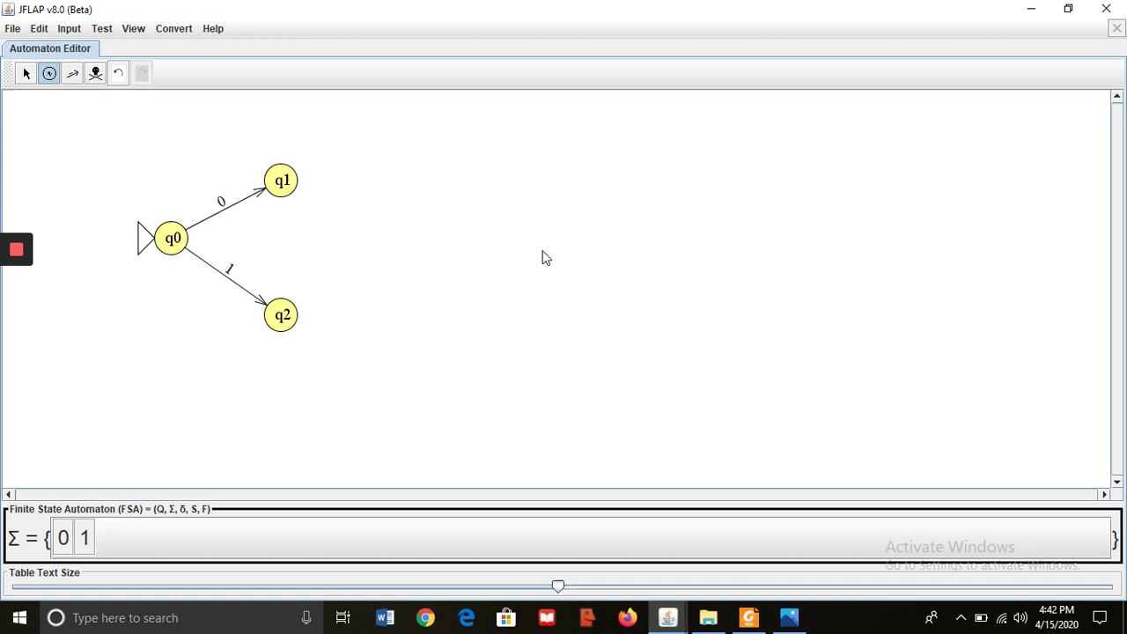
left_click(496, 169)
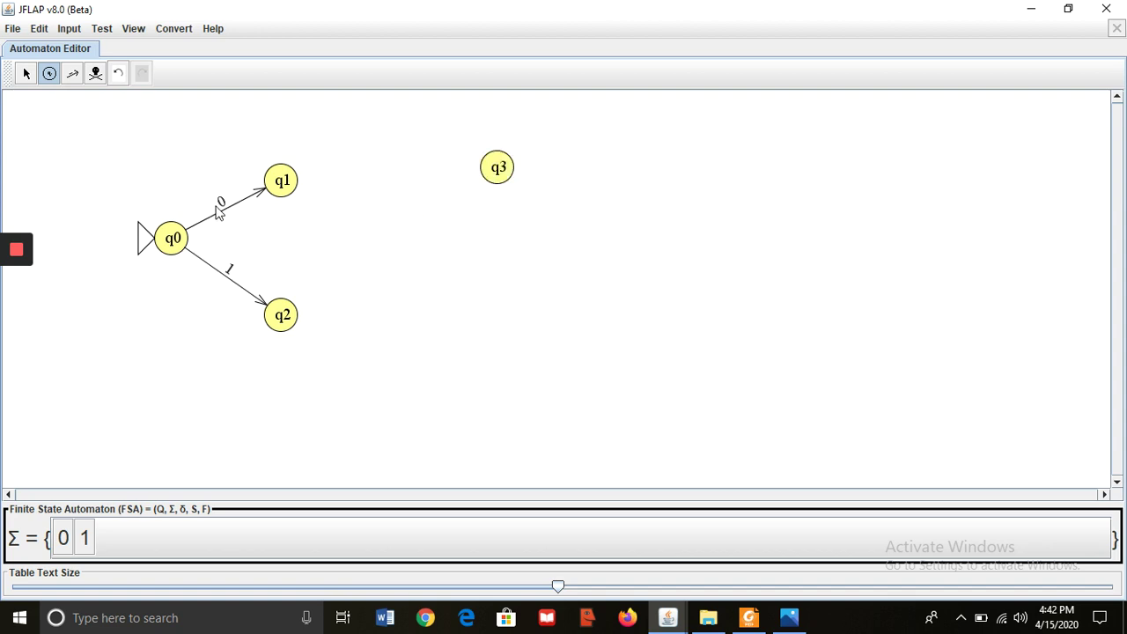
left_click(290, 180)
key("ctrl+z")
left_click(73, 79)
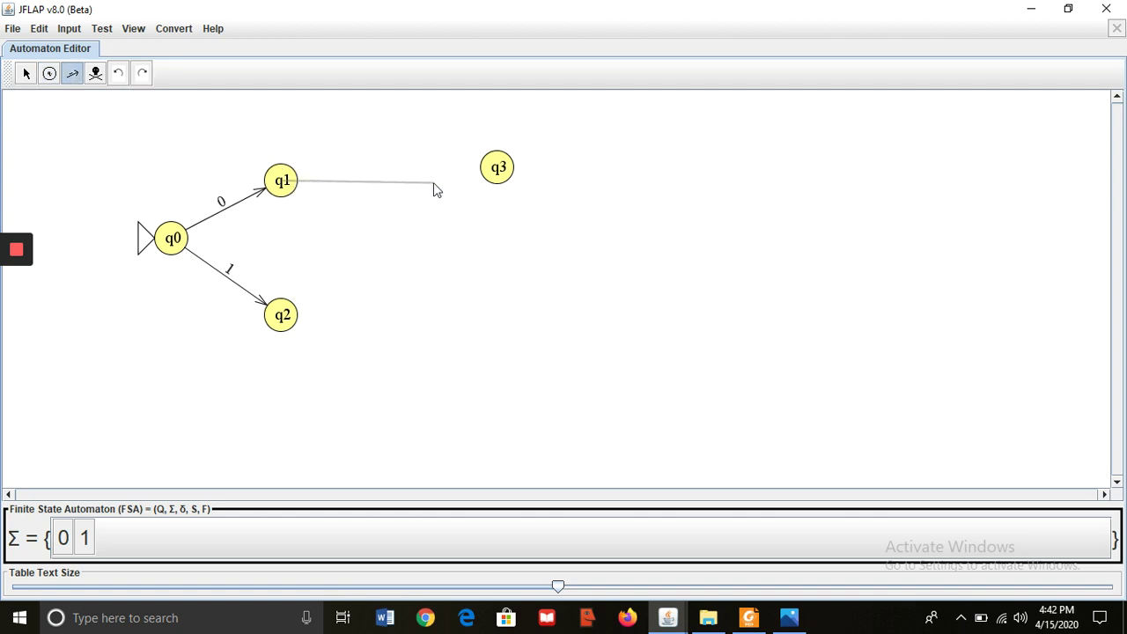
left_click_drag(433, 182, 505, 176)
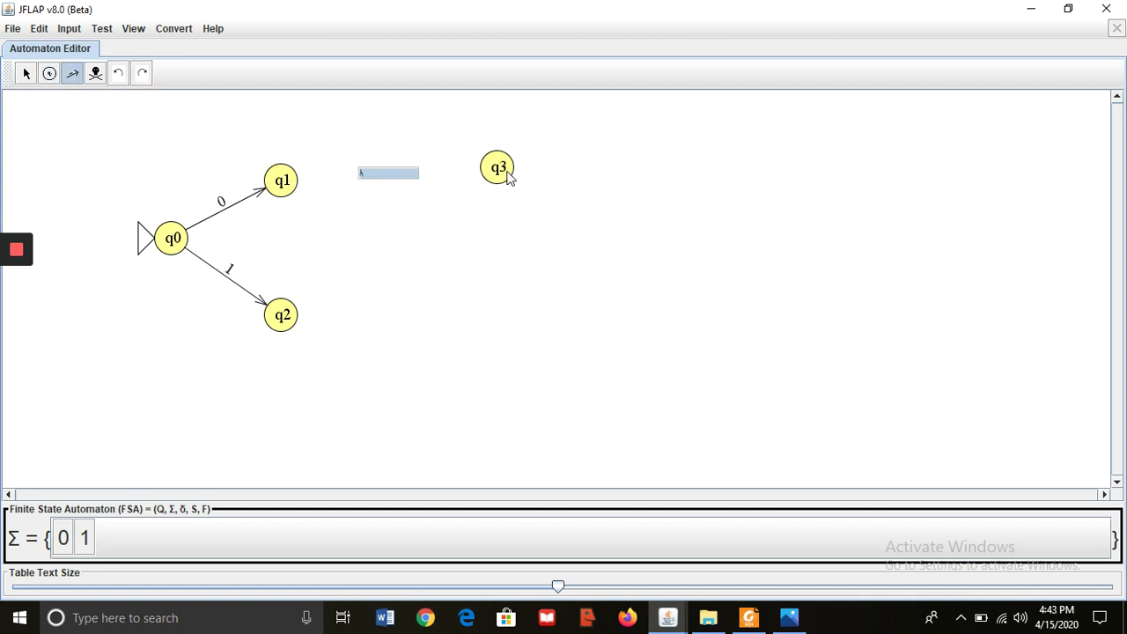
type("1")
key("Return")
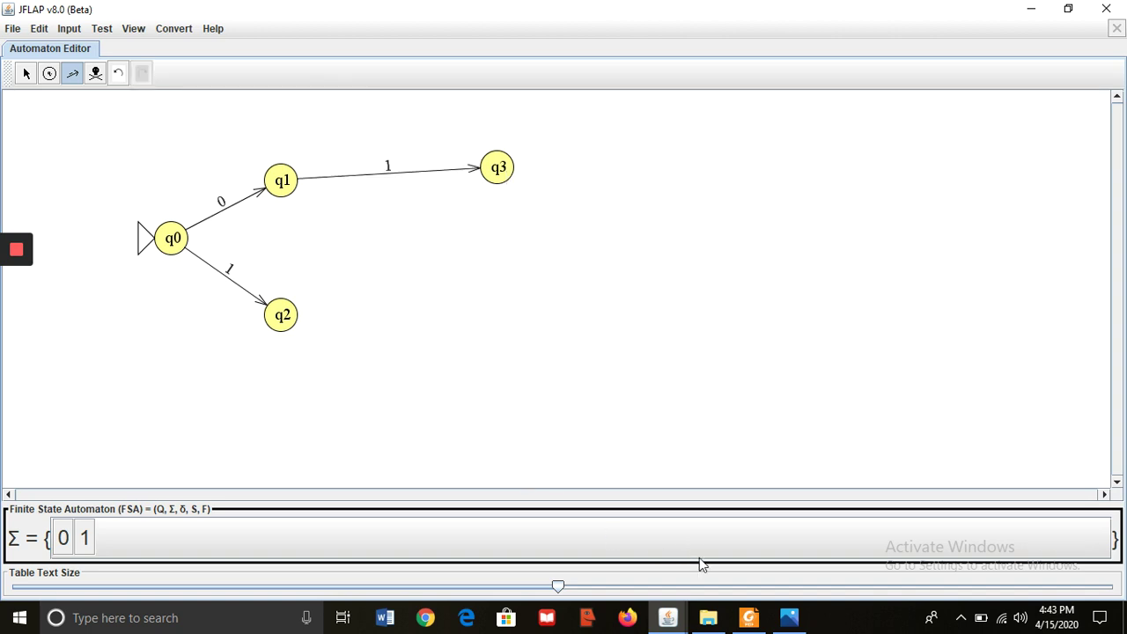
Reread question 5 in the assignment PDF and mark state q3 as final in JFLAP.
left_click(748, 617)
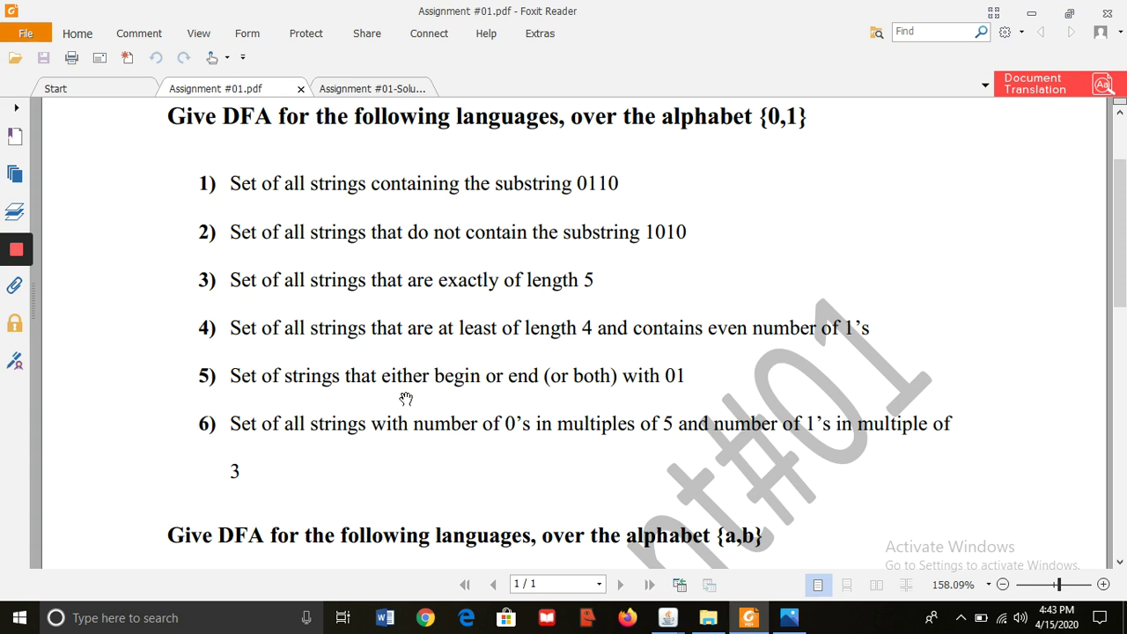
left_click(1030, 16)
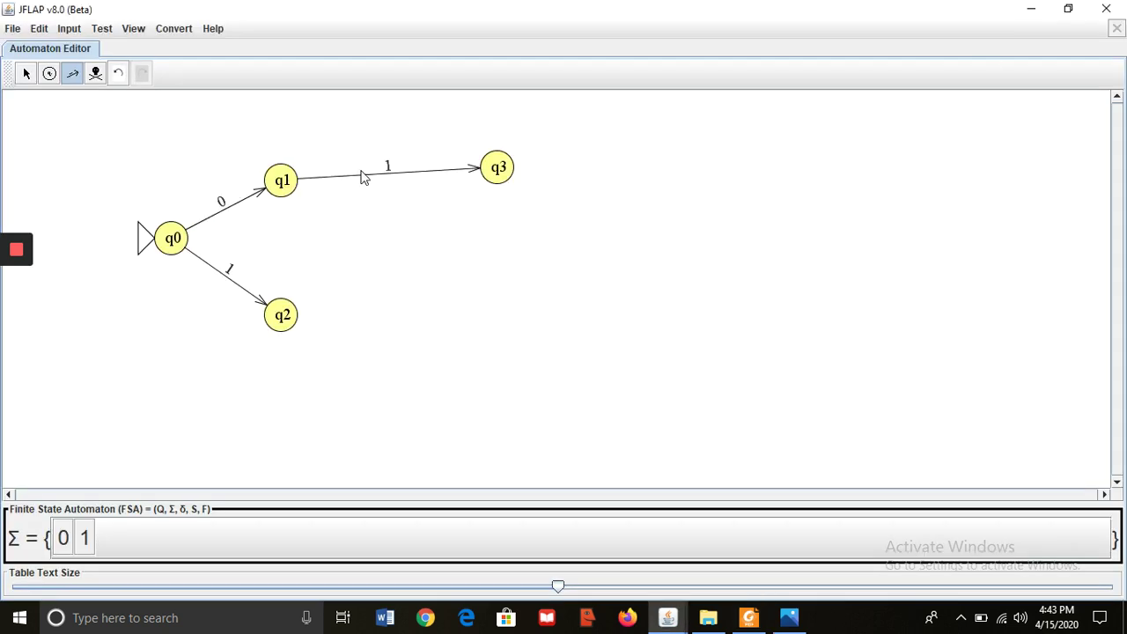
left_click(26, 74)
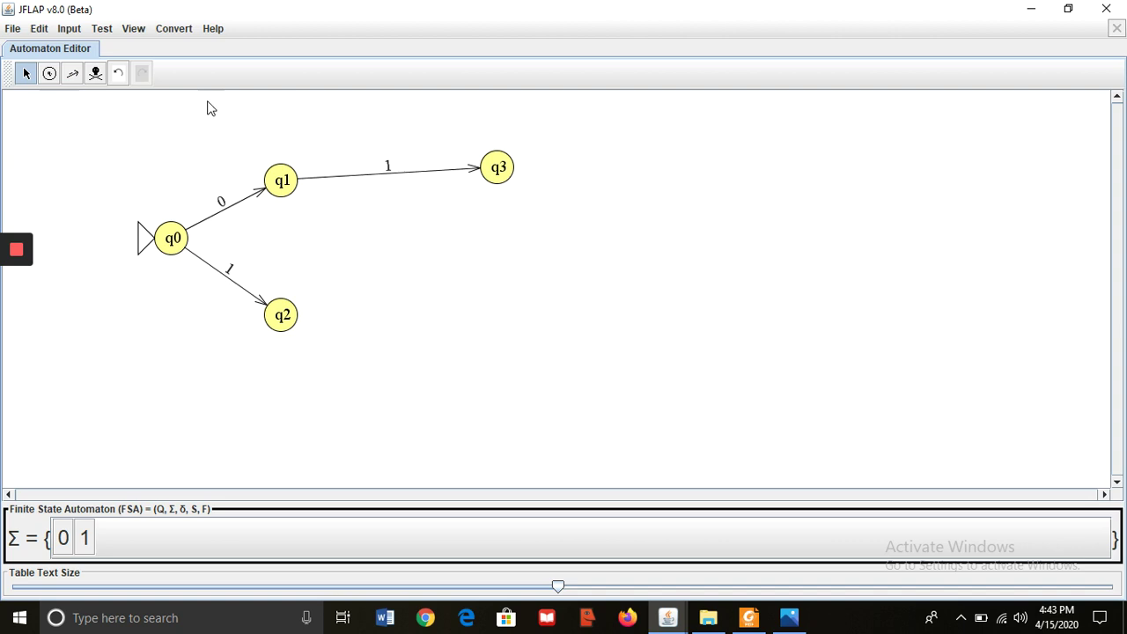
right_click(497, 176)
left_click(529, 178)
Add a state to the right of q2 and connect q2 to it with a transition on 0.
left_click(51, 78)
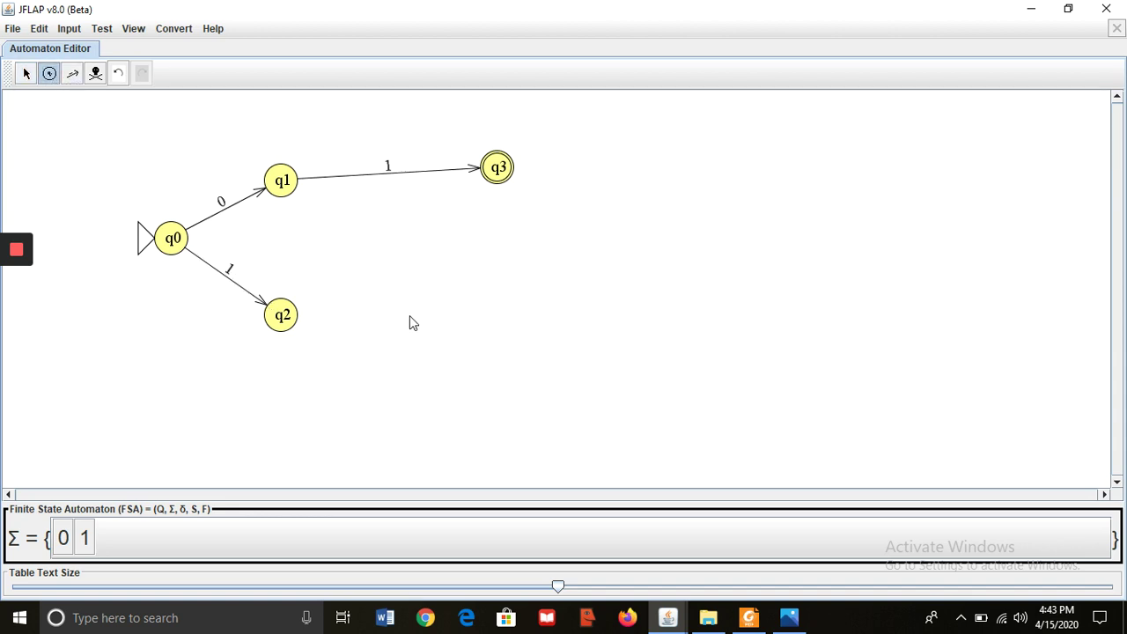
left_click(410, 315)
left_click(72, 73)
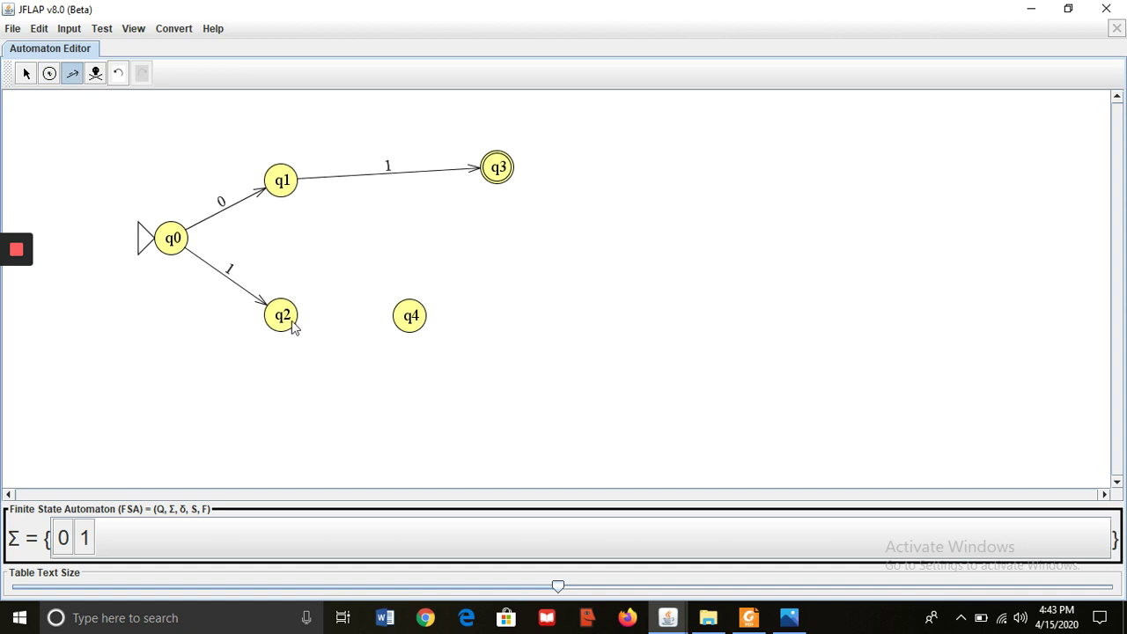
left_click_drag(292, 325, 408, 320)
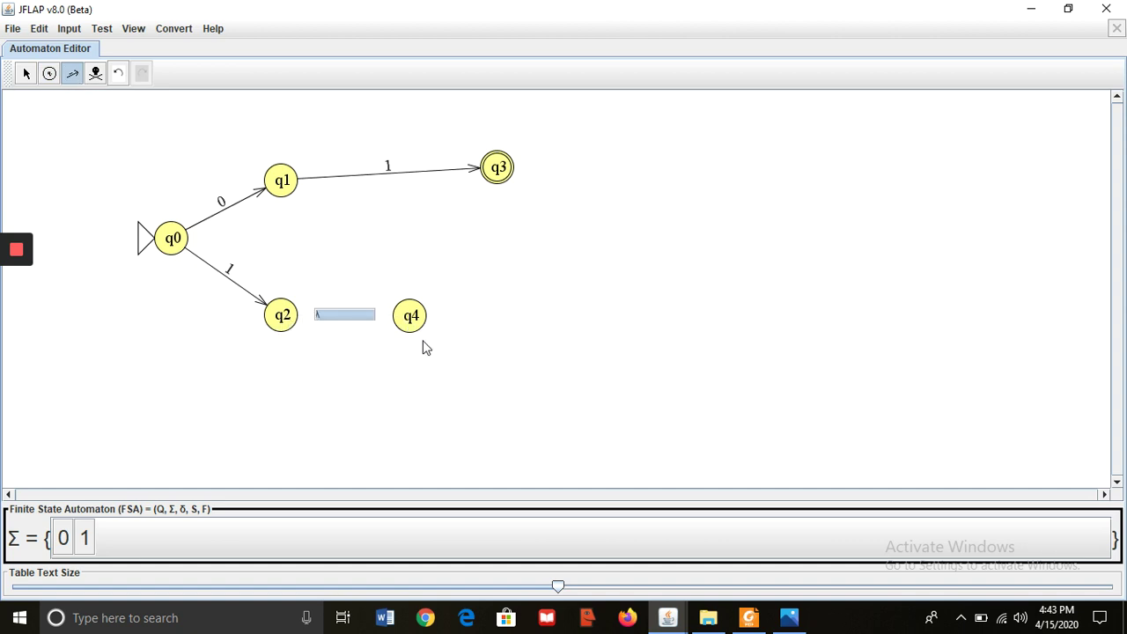
type("0")
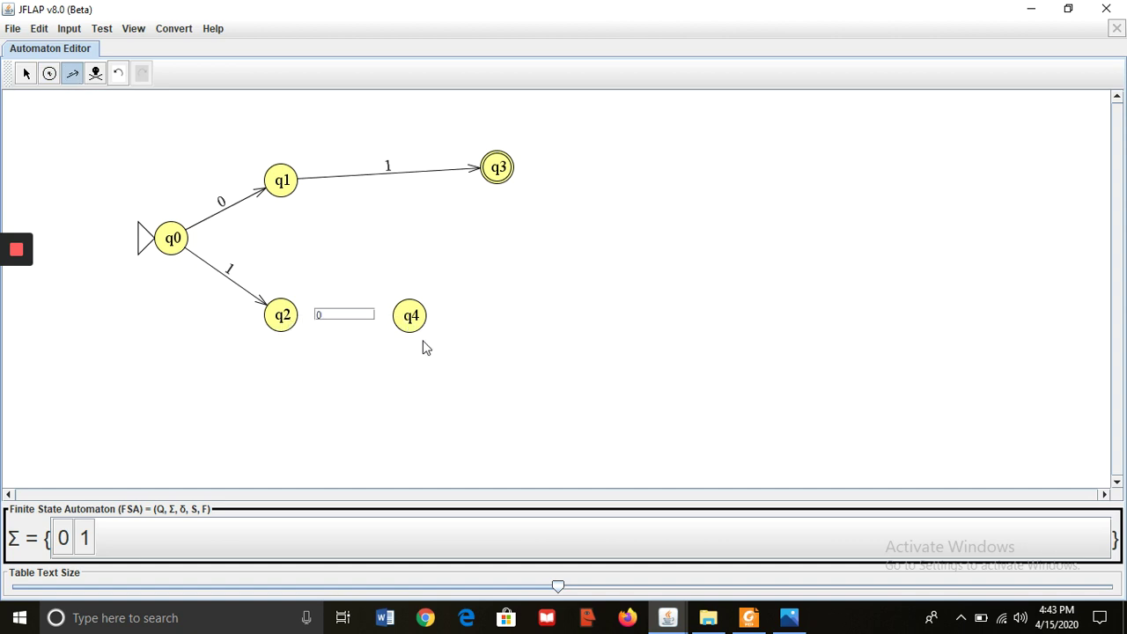
key("Return")
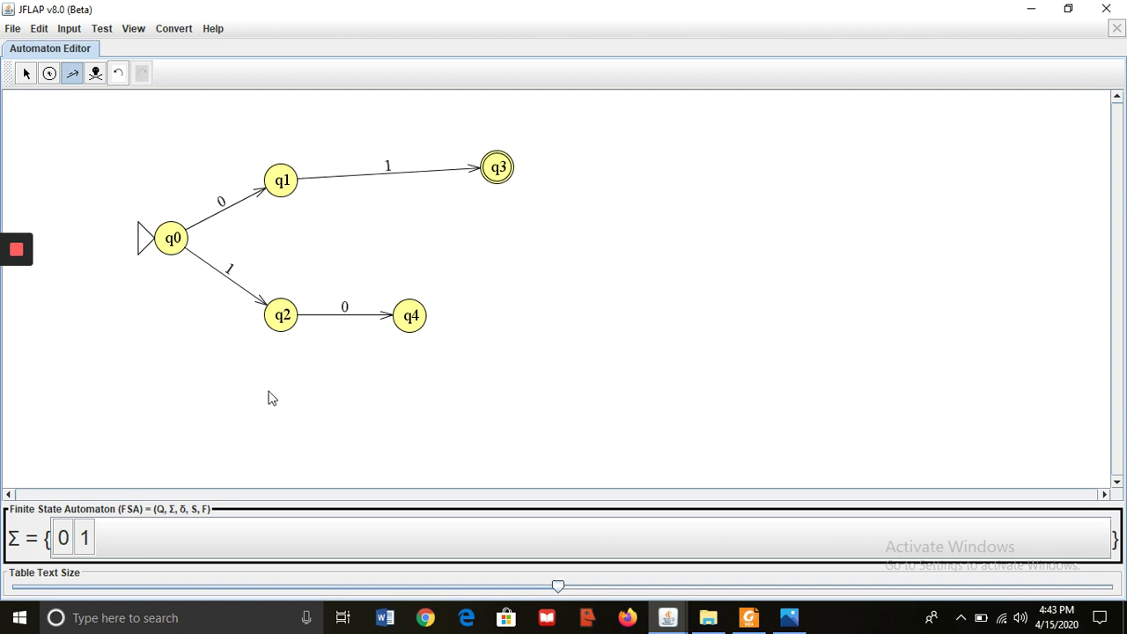
Add a state well to the right of q4 and connect q4 to it with a transition on 1.
left_click(49, 74)
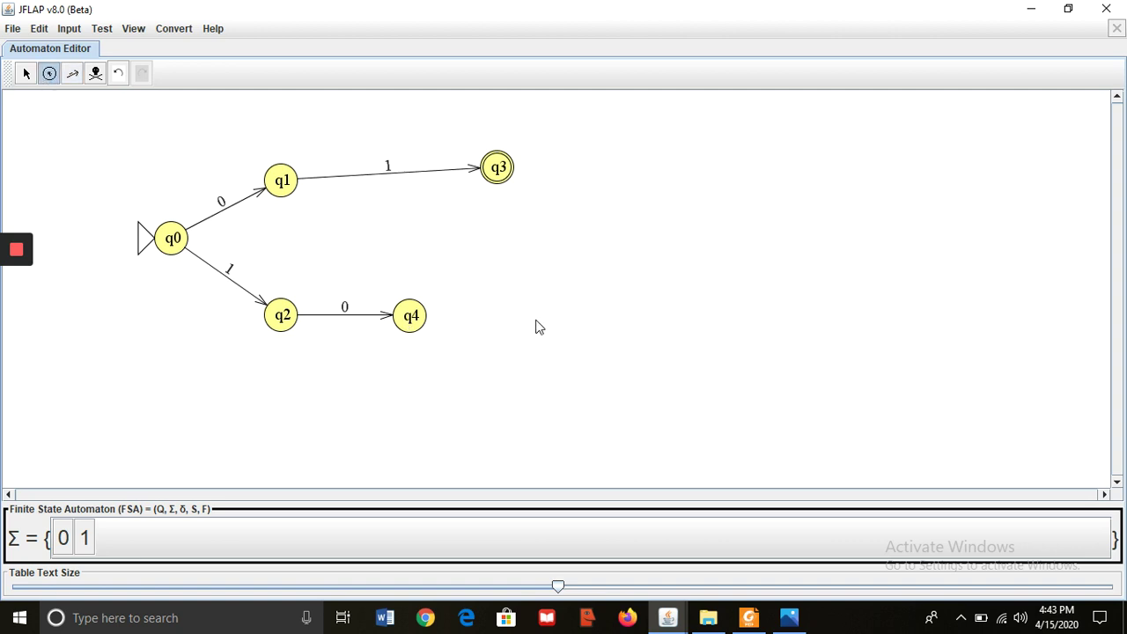
left_click(588, 317)
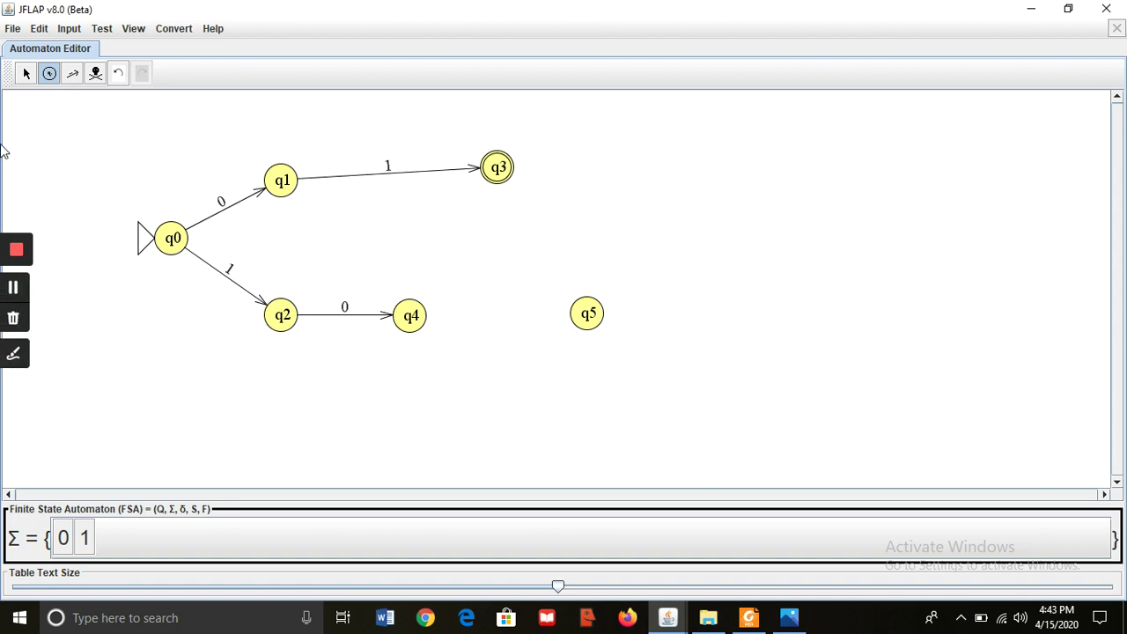
left_click(72, 73)
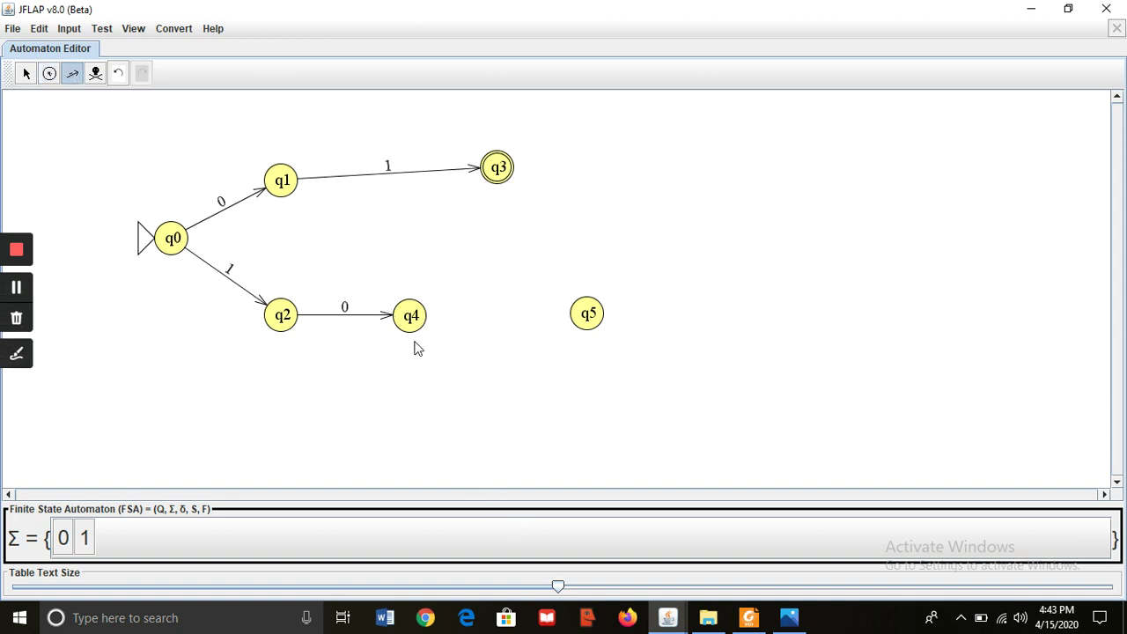
left_click_drag(423, 317, 592, 324)
type("1")
key("Return")
Mark state q5, at the end of the lower branch, as a final state.
left_click(21, 75)
right_click(593, 314)
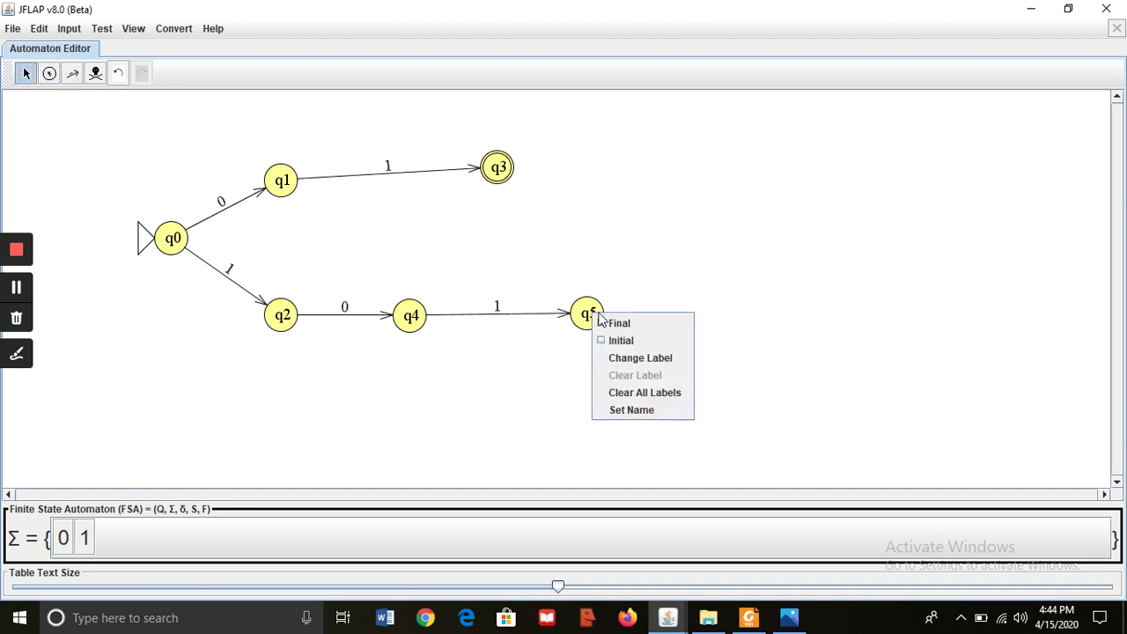
left_click(617, 323)
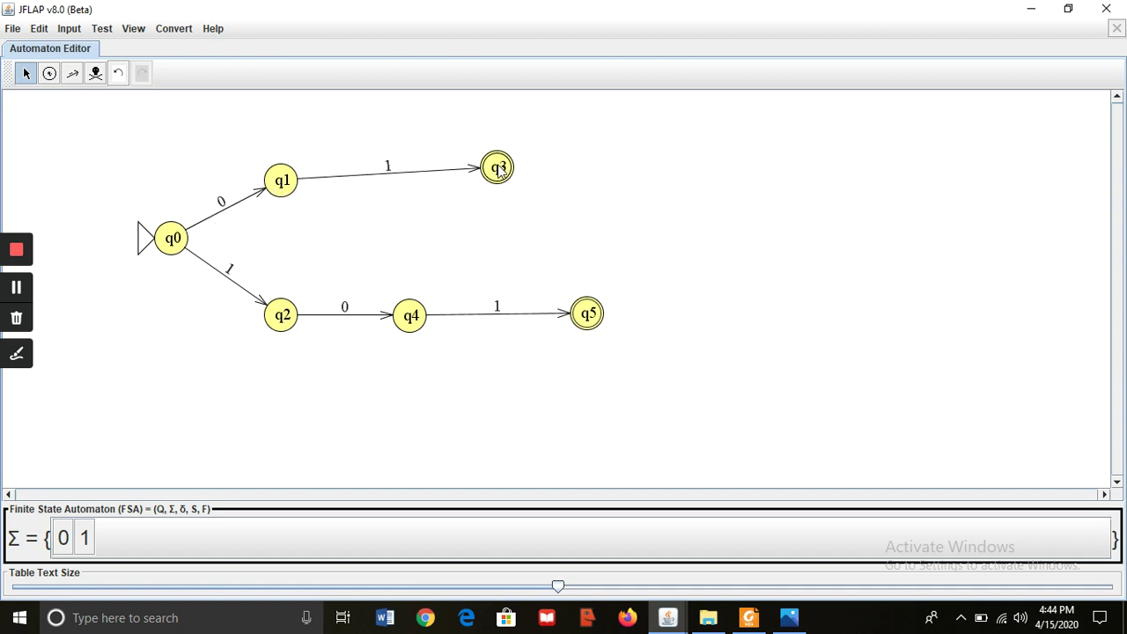
Create a self-loop transition on final state q3 labelled 0,1.
left_click(72, 74)
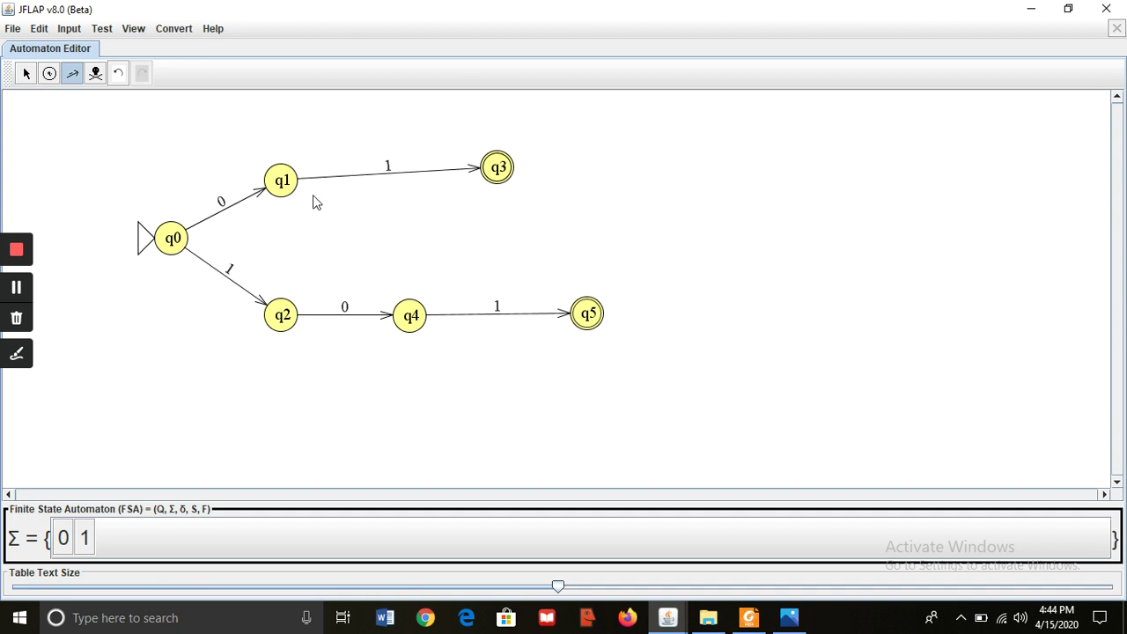
left_click(501, 170)
type("0,1")
left_click(641, 236)
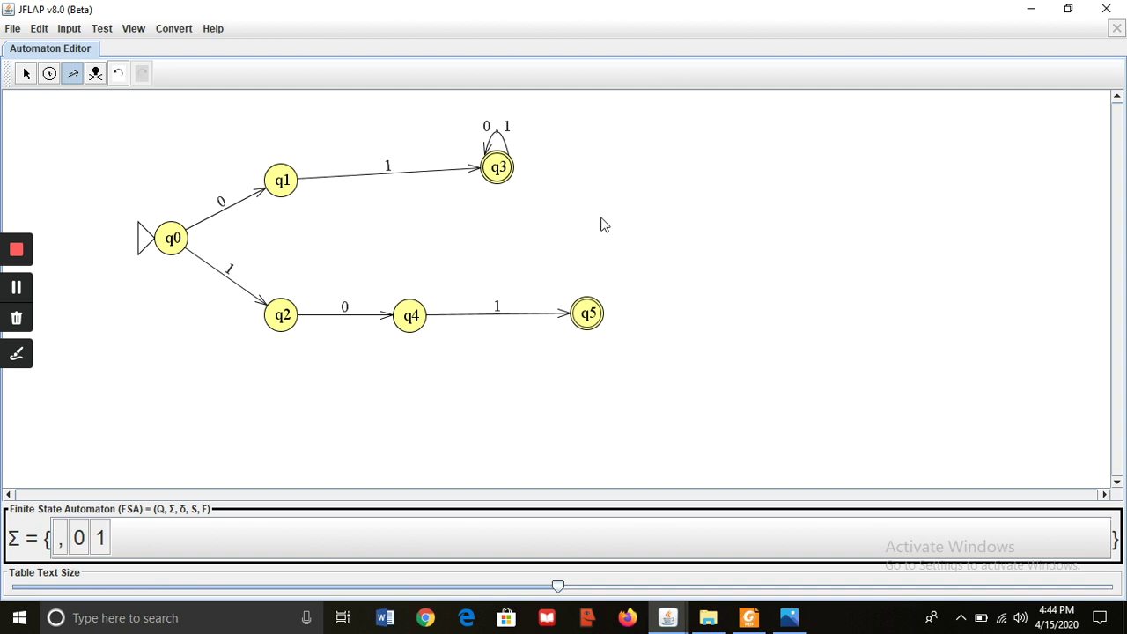